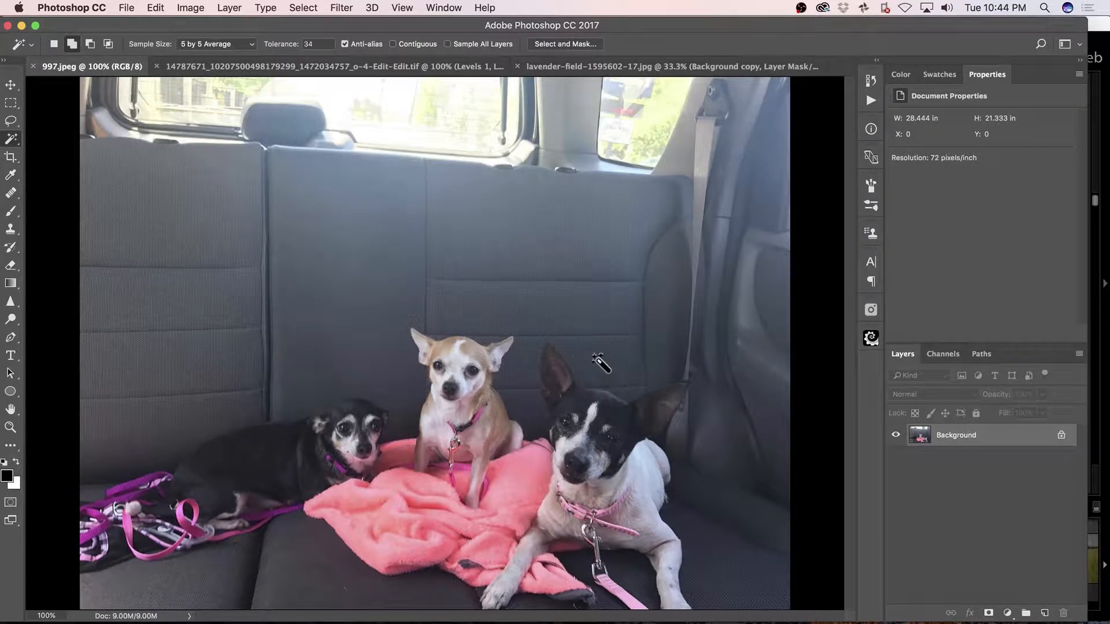
- Select the three dogs on the car seat with the Quick Selection tool
{"action": "left_click_drag", "start_coordinate": [12, 142], "coordinate": [44, 137]}
{"action": "mouse_move", "coordinate": [353, 416]}
{"action": "left_mouse_down"}
{"action": "mouse_move", "coordinate": [300, 448]}
{"action": "mouse_move", "coordinate": [324, 444]}
{"action": "left_mouse_up"}
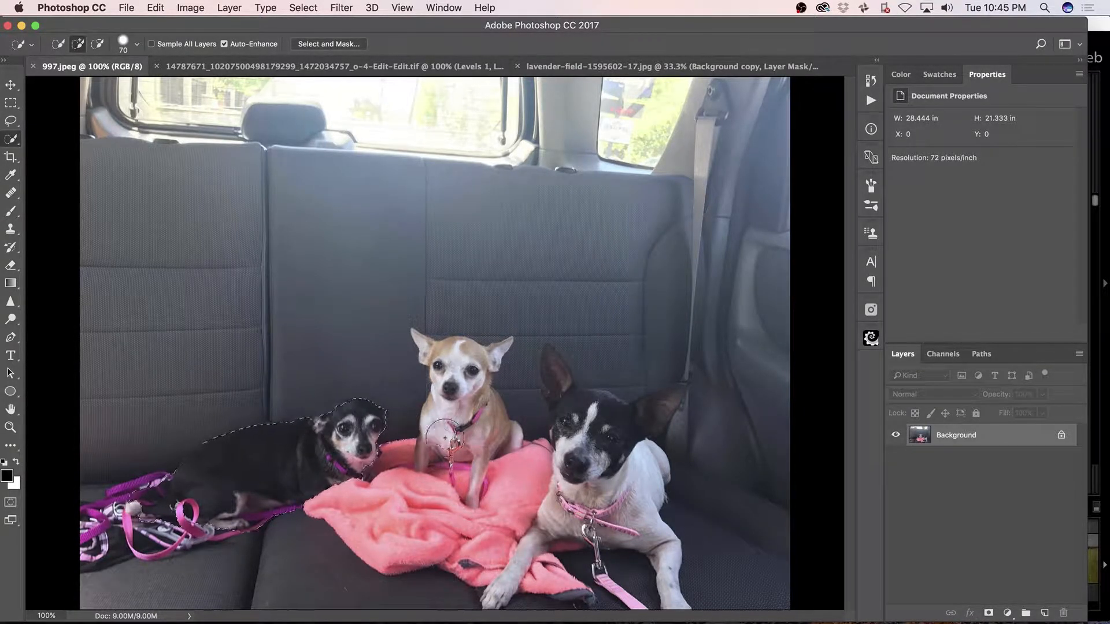
{"action": "mouse_move", "coordinate": [446, 437]}
{"action": "left_mouse_down"}
{"action": "mouse_move", "coordinate": [457, 361]}
{"action": "mouse_move", "coordinate": [435, 452]}
{"action": "mouse_move", "coordinate": [478, 424]}
{"action": "mouse_move", "coordinate": [581, 416]}
{"action": "left_mouse_up"}
- Refine the dog selection with a size 40 brush, trimming seat and blanket around the front dog's ears and legs and the middle dog
{"action": "key", "text": "bracketleft"}
{"action": "key", "text": "bracketleft"}
{"action": "key", "text": "bracketleft"}
{"action": "mouse_move", "coordinate": [534, 327]}
{"action": "left_mouse_down", "text": "alt"}
{"action": "mouse_move", "coordinate": [530, 410]}
{"action": "mouse_move", "coordinate": [557, 392]}
{"action": "mouse_move", "coordinate": [643, 408]}
{"action": "mouse_move", "coordinate": [680, 389]}
{"action": "mouse_move", "coordinate": [656, 411]}
{"action": "mouse_move", "coordinate": [619, 410]}
{"action": "mouse_move", "coordinate": [687, 410]}
{"action": "left_mouse_up", "text": "alt"}
{"action": "left_click_drag", "start_coordinate": [523, 565], "coordinate": [636, 586]}
{"action": "left_click_drag", "start_coordinate": [574, 572], "coordinate": [613, 566], "text": "alt"}
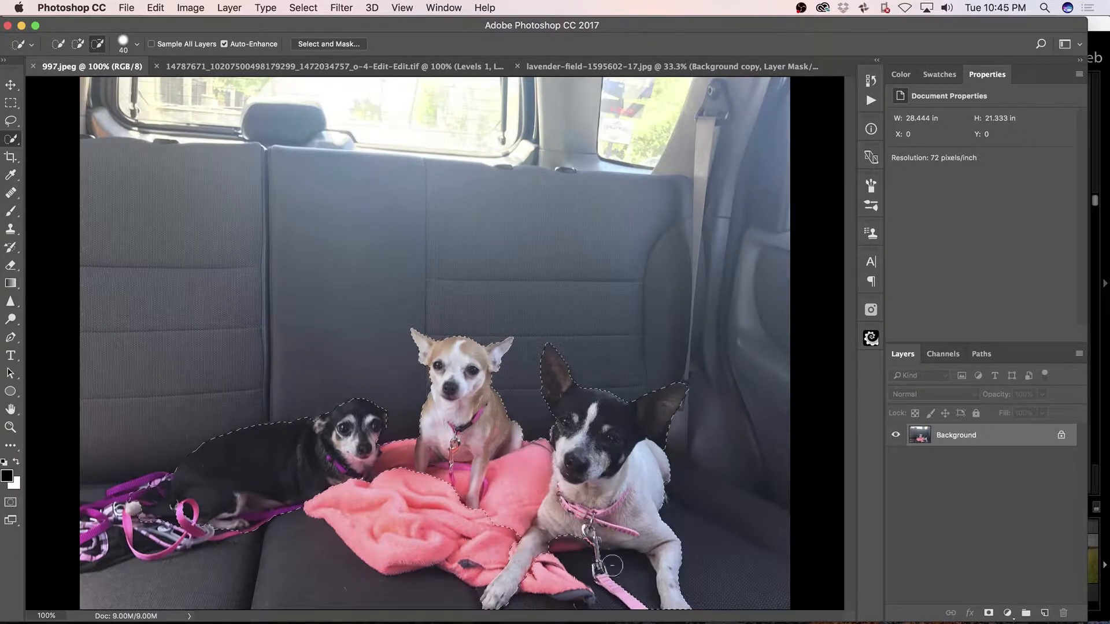
{"action": "left_click_drag", "start_coordinate": [505, 543], "coordinate": [501, 477], "text": "alt"}
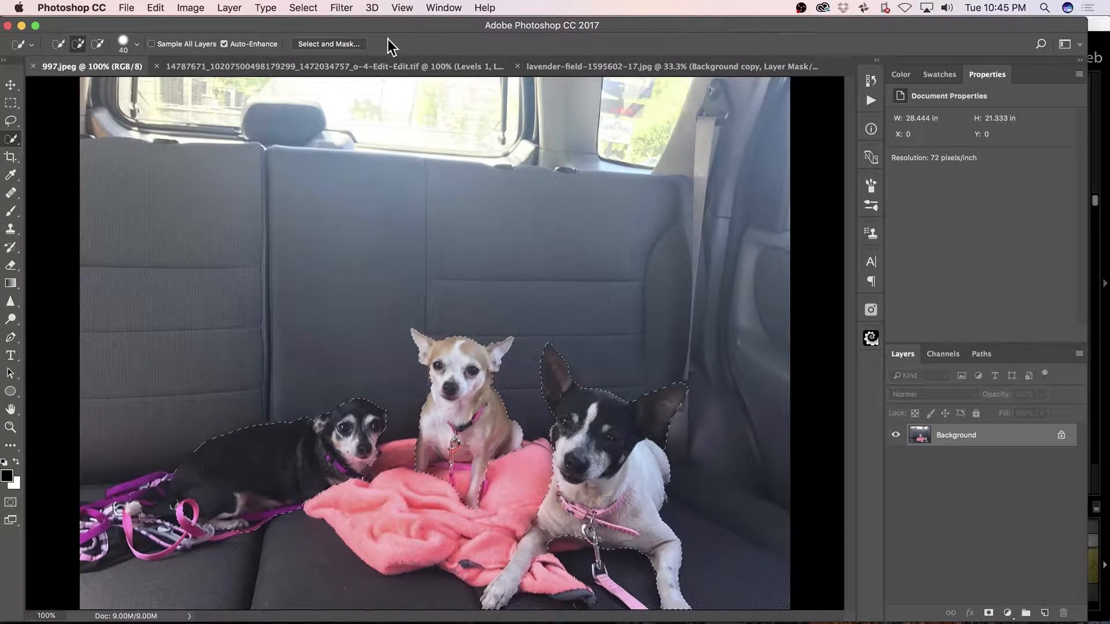
- In Select and Mask, refine the front dog's leg edge and remove the pink blanket beneath the middle dog
{"action": "left_click", "coordinate": [328, 44]}
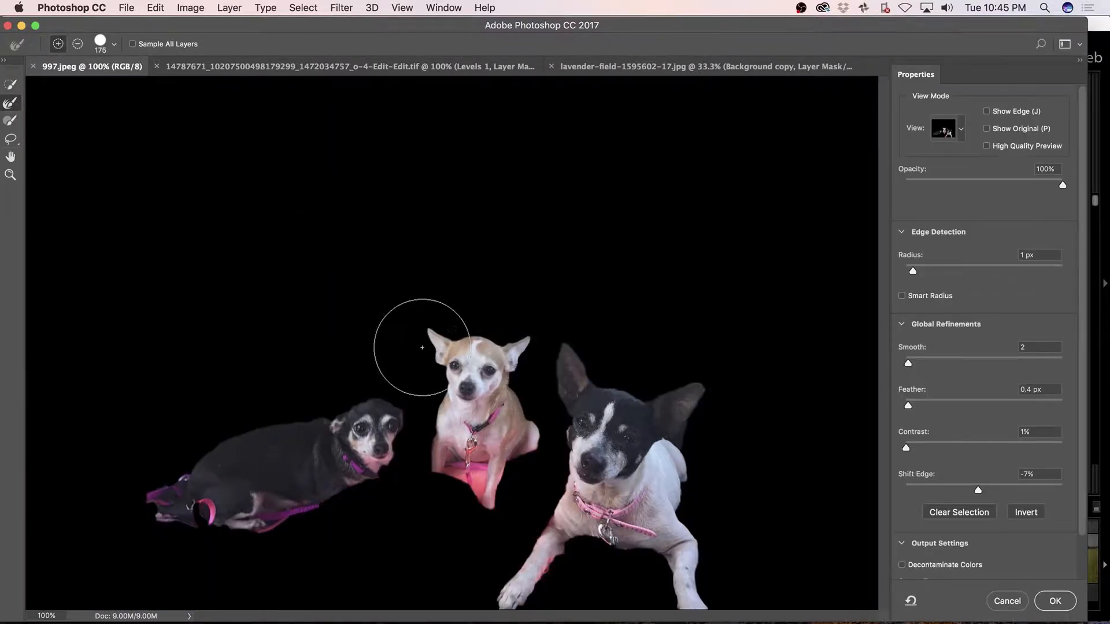
{"action": "key", "text": "bracketleft"}
{"action": "key", "text": "bracketleft"}
{"action": "key", "text": "bracketleft"}
{"action": "key", "text": "bracketleft"}
{"action": "key", "text": "bracketleft"}
{"action": "key", "text": "bracketleft"}
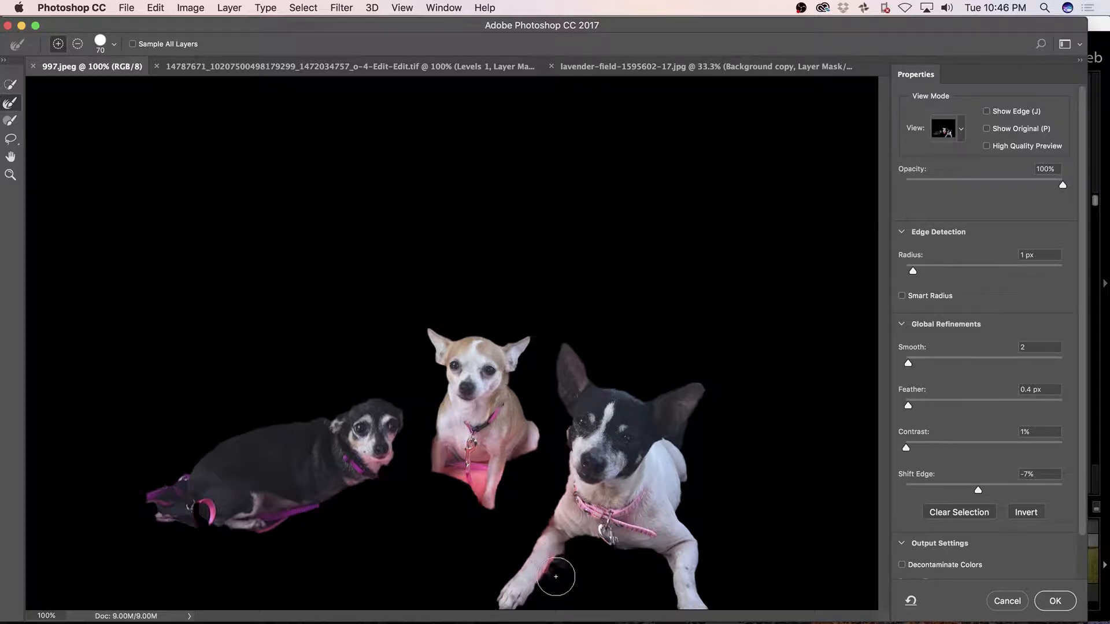
{"action": "mouse_move", "coordinate": [565, 603]}
{"action": "left_mouse_down"}
{"action": "mouse_move", "coordinate": [558, 572]}
{"action": "mouse_move", "coordinate": [512, 565]}
{"action": "left_mouse_up"}
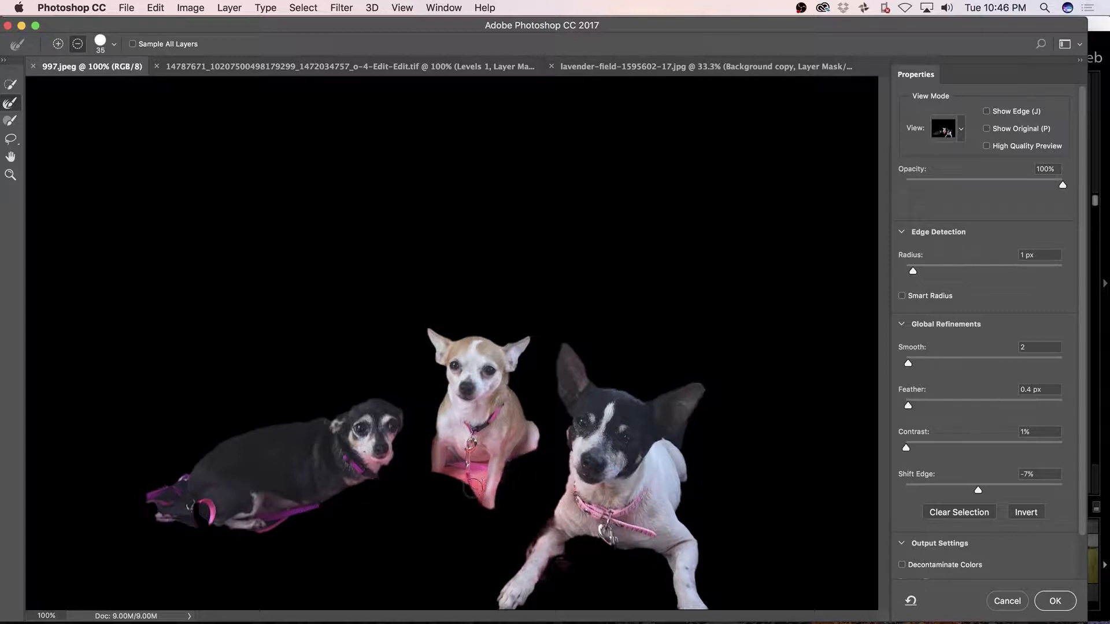
{"action": "key", "text": "w"}
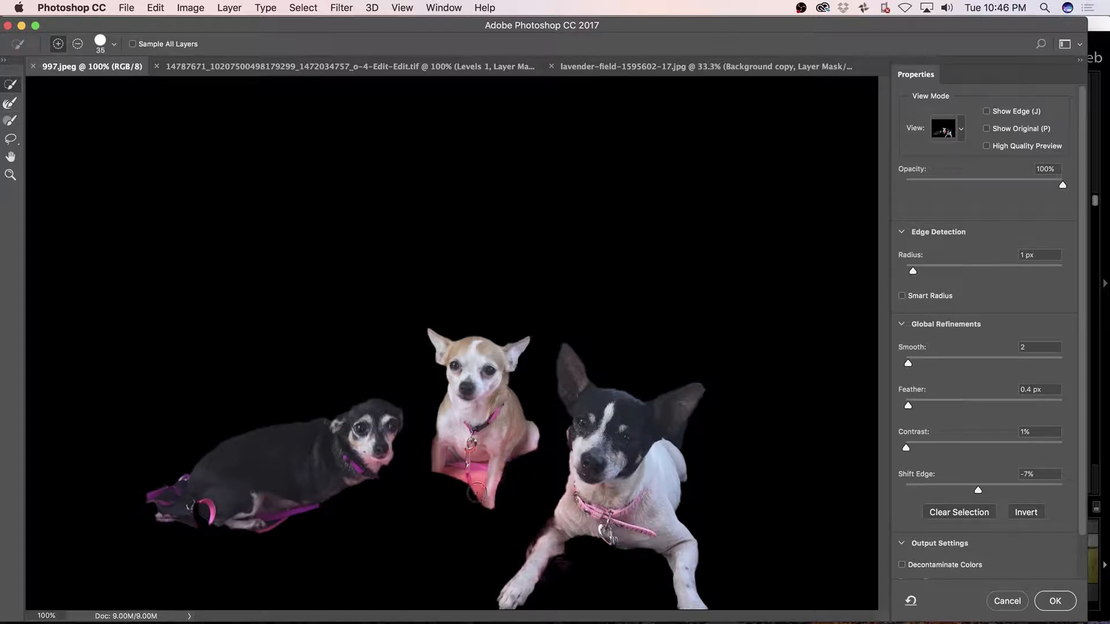
{"action": "left_click_drag", "start_coordinate": [474, 497], "coordinate": [461, 486]}
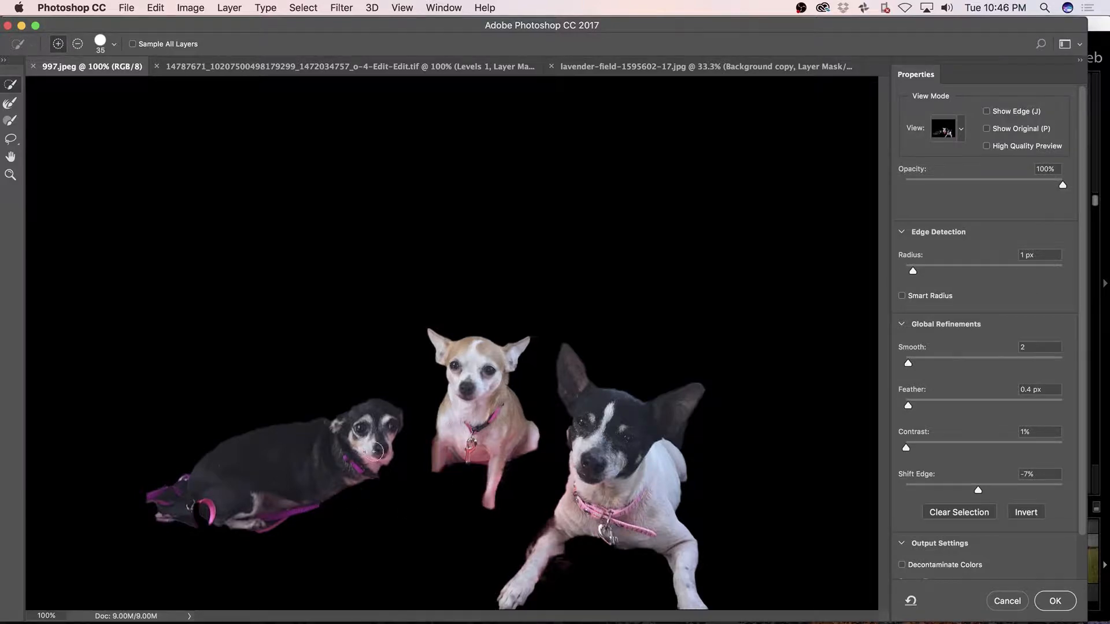
- Touch up the lying black dog's mask edge along its chest and belly with a size 30 brush
{"action": "key", "text": "z"}
{"action": "left_click_drag", "start_coordinate": [375, 450], "coordinate": [426, 436]}
{"action": "key", "text": "b"}
{"action": "mouse_move", "coordinate": [455, 349]}
{"action": "left_mouse_down"}
{"action": "mouse_move", "coordinate": [429, 476]}
{"action": "mouse_move", "coordinate": [367, 513]}
{"action": "mouse_move", "coordinate": [355, 506]}
{"action": "mouse_move", "coordinate": [459, 354]}
{"action": "mouse_move", "coordinate": [453, 365]}
{"action": "left_mouse_up"}
{"action": "left_click_drag", "start_coordinate": [221, 365], "coordinate": [242, 360]}
{"action": "scroll", "coordinate": [323, 325], "scroll_direction": "left", "scroll_amount": 10}
{"action": "scroll", "coordinate": [323, 324], "scroll_direction": "down", "scroll_amount": 4}
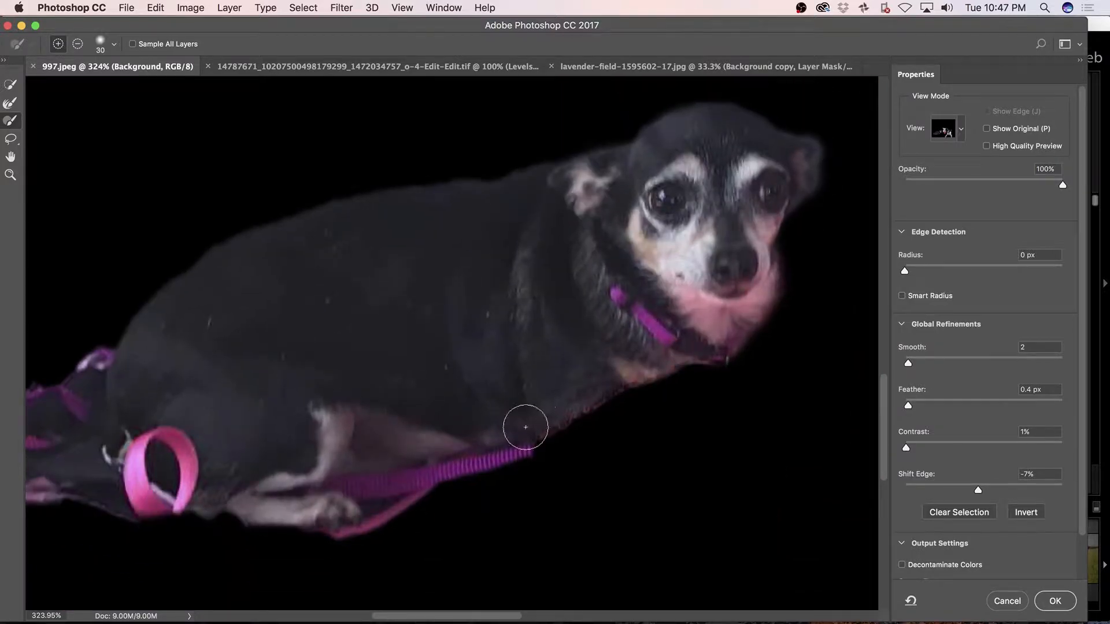
{"action": "left_click_drag", "start_coordinate": [526, 427], "coordinate": [623, 403]}
- Clean up the mask around the middle dog and the front dog's legs, painting away leftover background
{"action": "left_click_drag", "start_coordinate": [753, 333], "coordinate": [491, 315]}
{"action": "left_click_drag", "start_coordinate": [274, 353], "coordinate": [275, 377]}
{"action": "mouse_move", "coordinate": [747, 315]}
{"action": "left_mouse_down"}
{"action": "mouse_move", "coordinate": [408, 312]}
{"action": "mouse_move", "coordinate": [358, 360]}
{"action": "left_mouse_up"}
{"action": "left_click_drag", "start_coordinate": [527, 356], "coordinate": [574, 116]}
{"action": "mouse_move", "coordinate": [352, 381]}
{"action": "left_mouse_down", "text": "alt"}
{"action": "mouse_move", "coordinate": [312, 416]}
{"action": "mouse_move", "coordinate": [303, 469]}
{"action": "left_mouse_up", "text": "alt"}
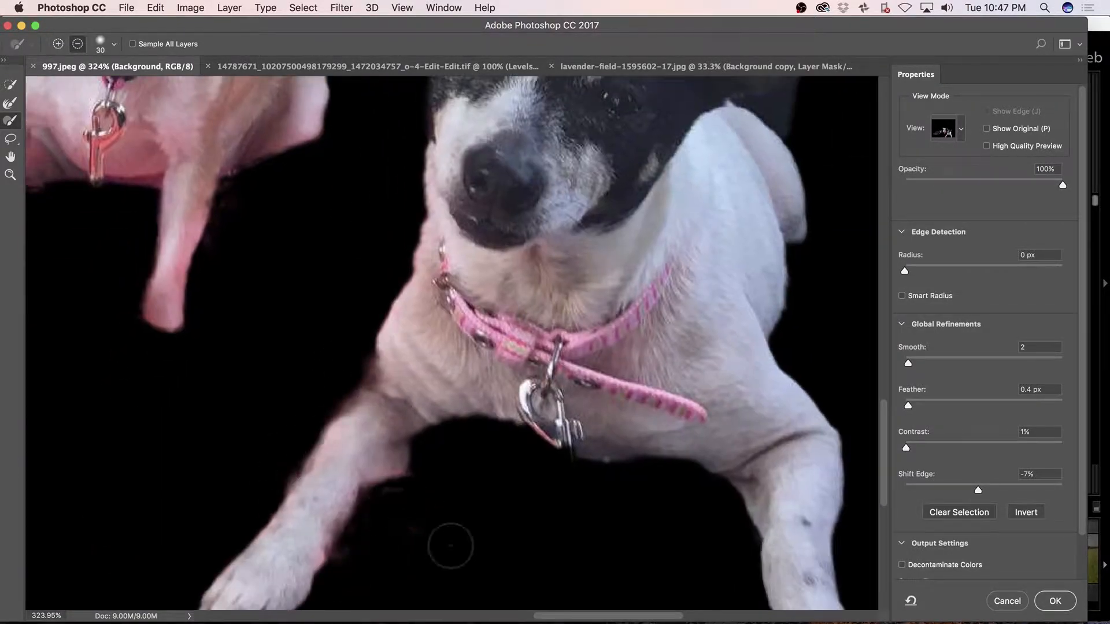
- Compare the front dog's cutout with the original photo around its ears and back
{"action": "scroll", "coordinate": [471, 520], "scroll_direction": "up", "scroll_amount": 6}
{"action": "scroll", "coordinate": [471, 520], "scroll_direction": "right", "scroll_amount": 6}
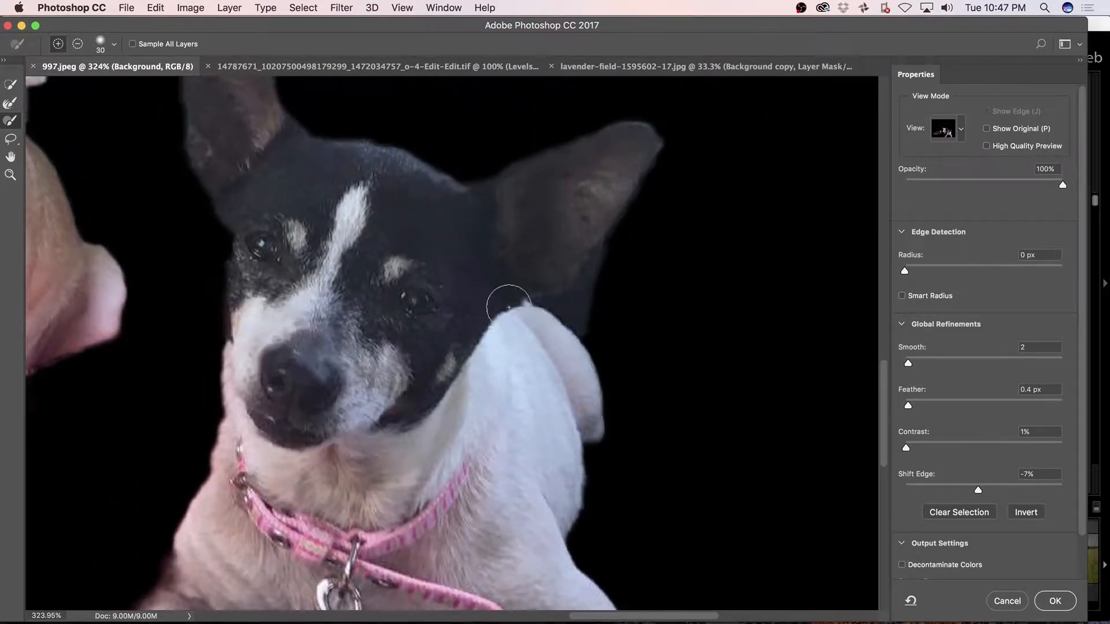
{"action": "key", "text": "x"}
{"action": "key", "text": "x"}
{"action": "key", "text": "x"}
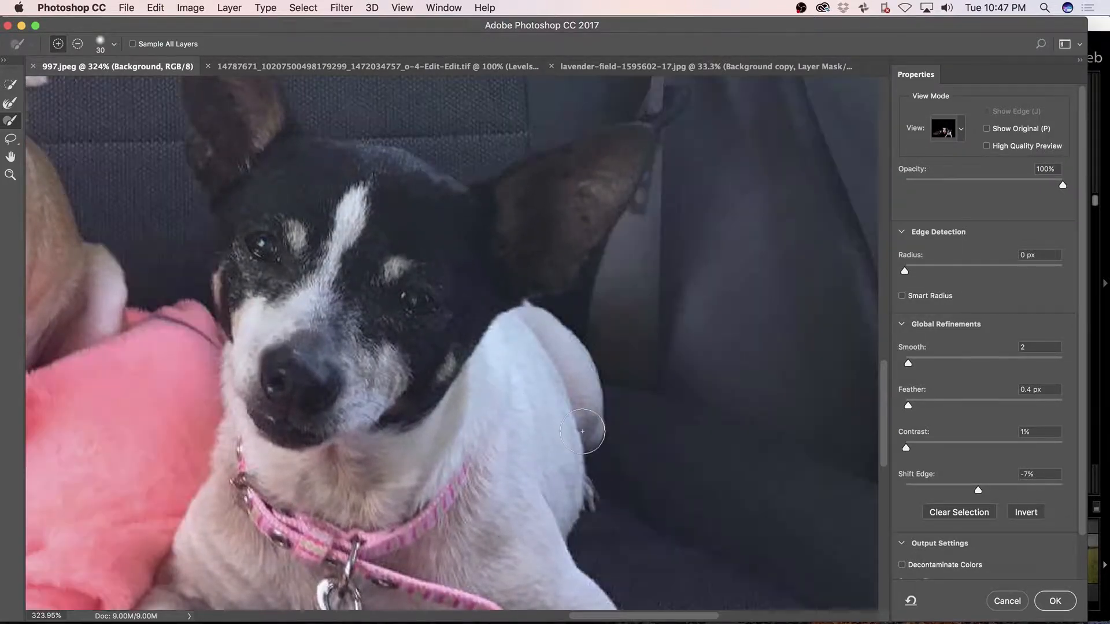
{"action": "key", "text": "x"}
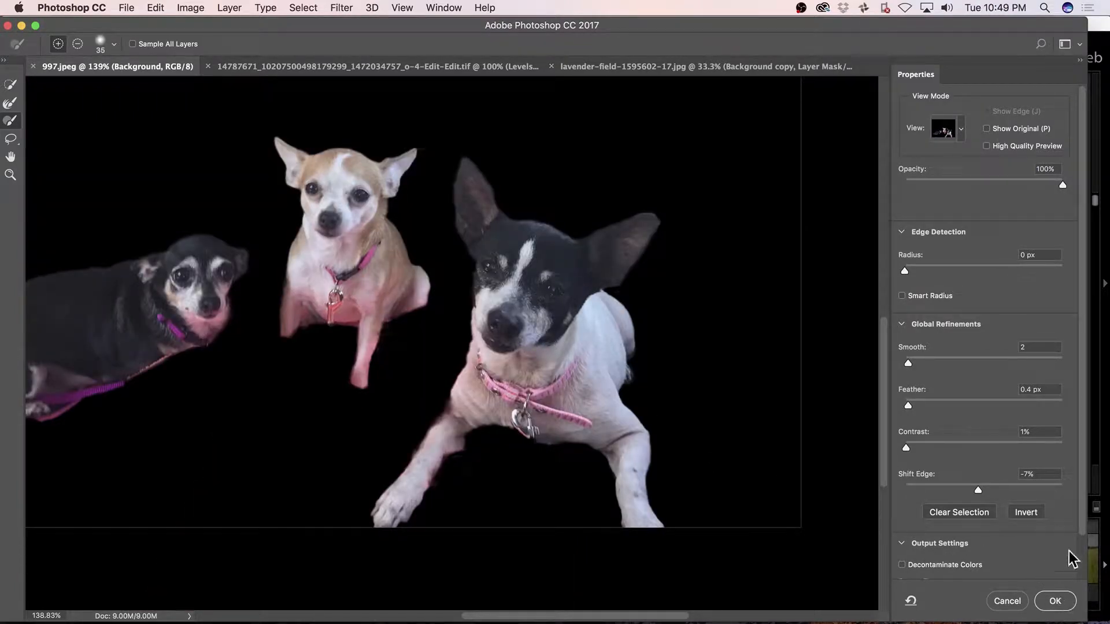
- Output the refined selection as a new layer with a layer mask
{"action": "scroll", "coordinate": [1083, 532], "scroll_direction": "down", "scroll_amount": 3}
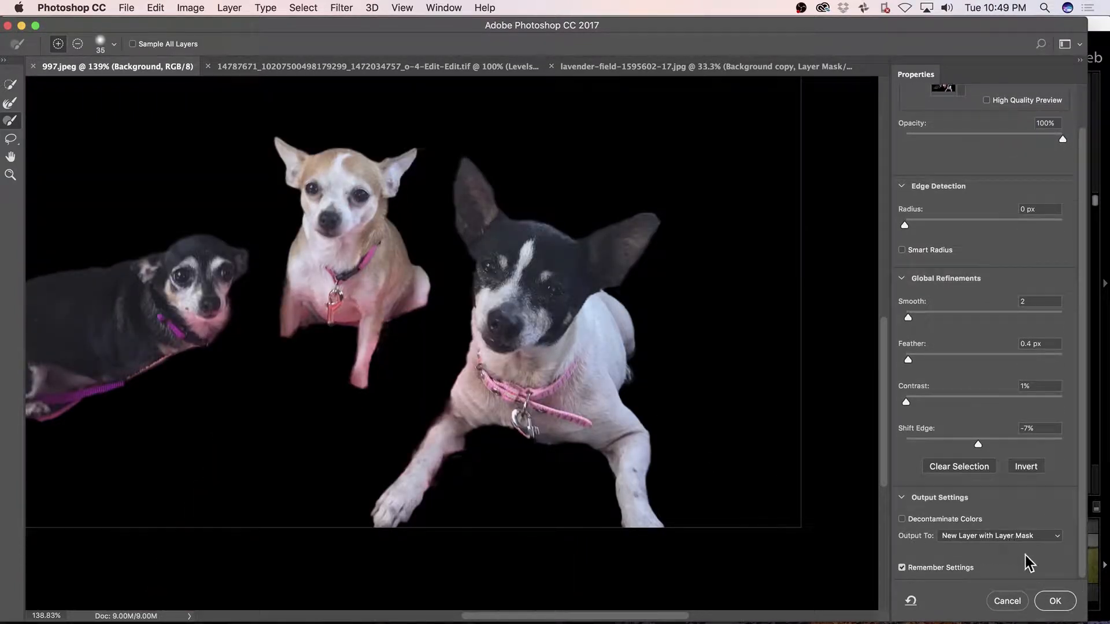
{"action": "left_click", "coordinate": [1061, 604]}
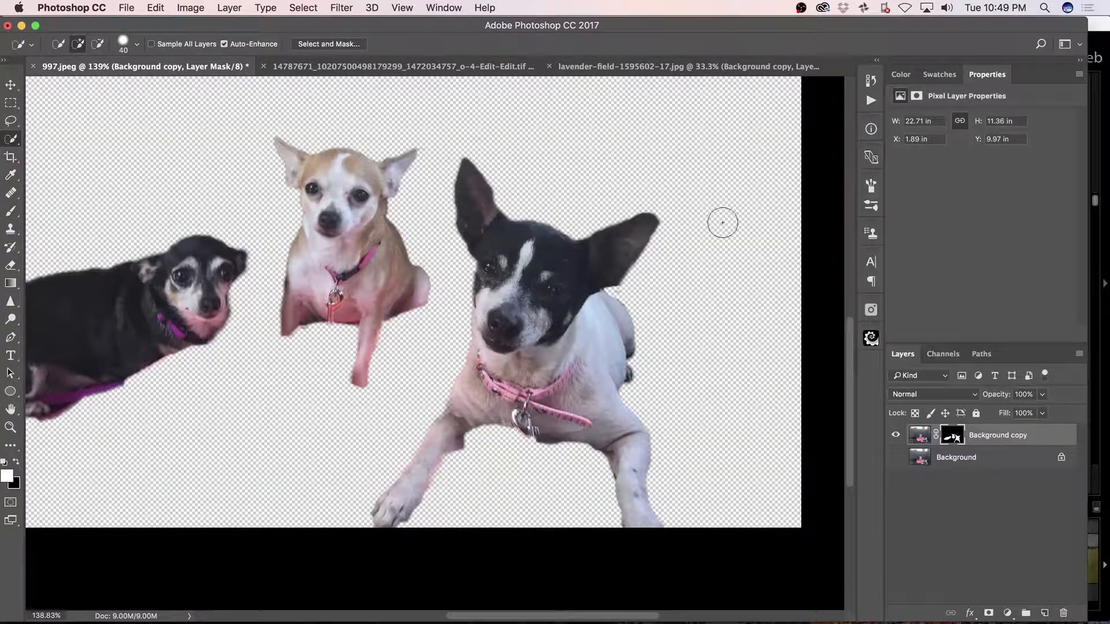
{"action": "mouse_move", "coordinate": [452, 322]}
{"action": "left_mouse_down"}
{"action": "mouse_move", "coordinate": [578, 349]}
{"action": "mouse_move", "coordinate": [574, 373]}
{"action": "left_mouse_up"}
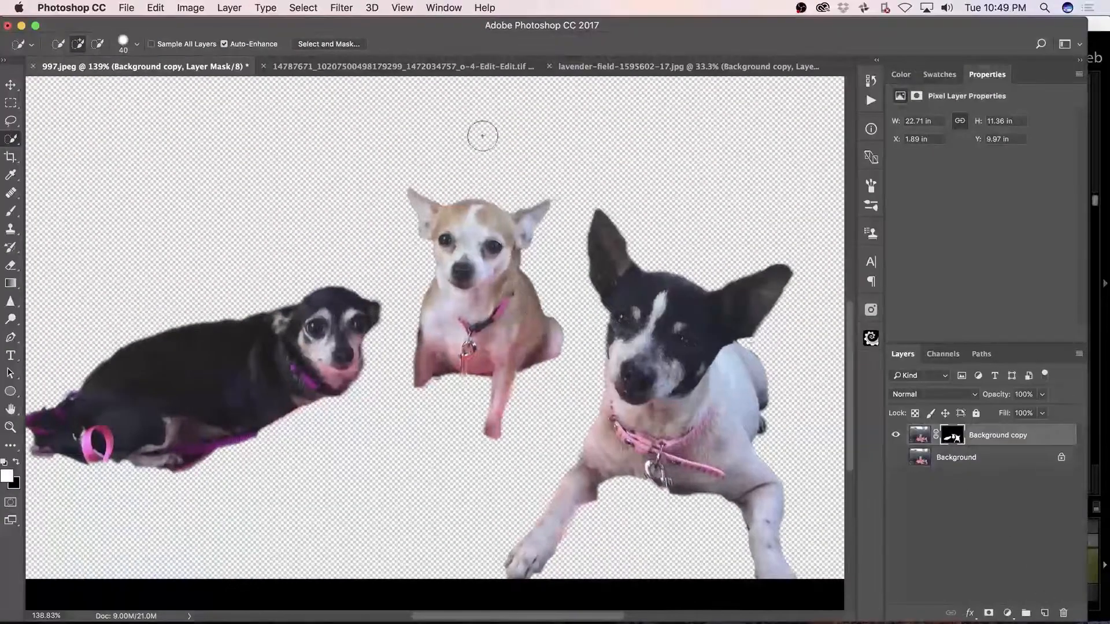
- Move the masked dogs layer into the meadow image, accept the colour profile conversion, and position the dogs on the grass
{"action": "left_click", "coordinate": [429, 68]}
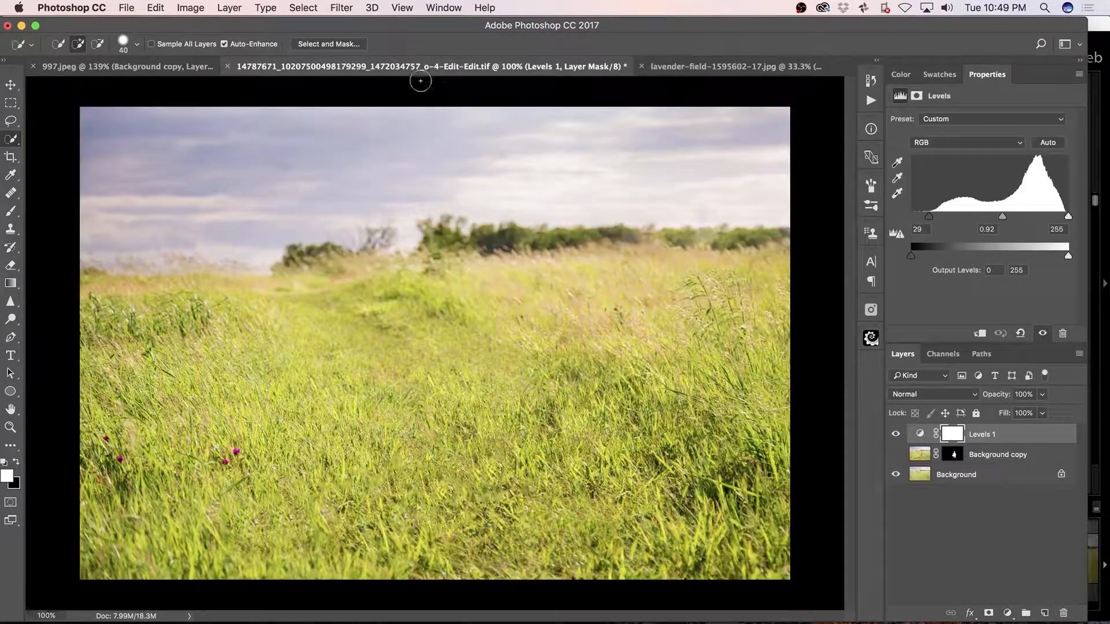
{"action": "left_click", "coordinate": [186, 68]}
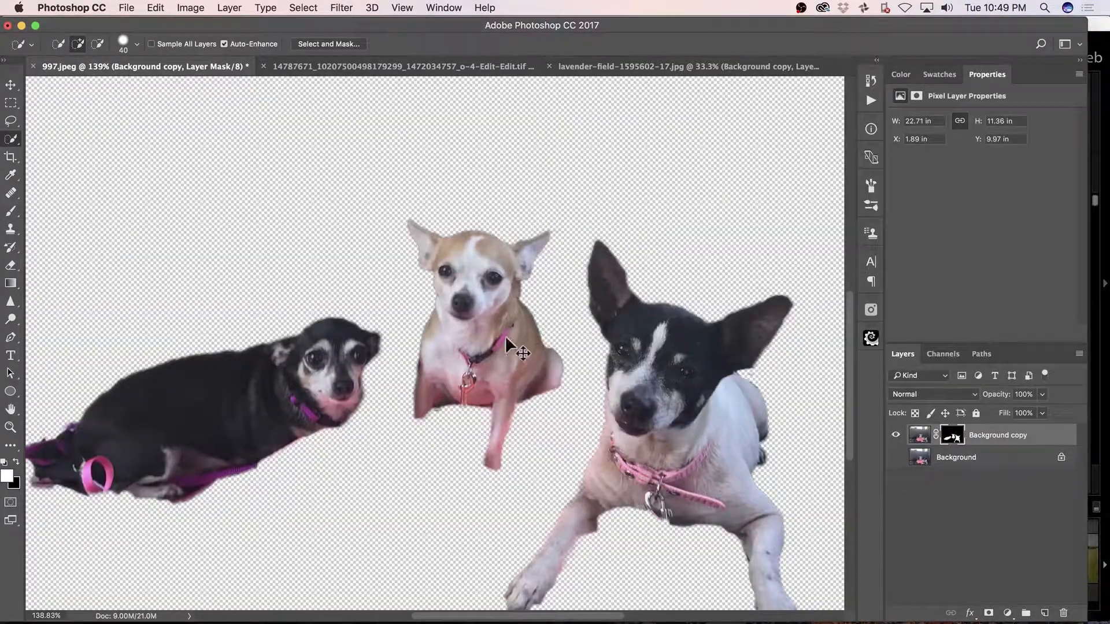
{"action": "key", "text": "v"}
{"action": "left_click_drag", "start_coordinate": [491, 325], "coordinate": [472, 74]}
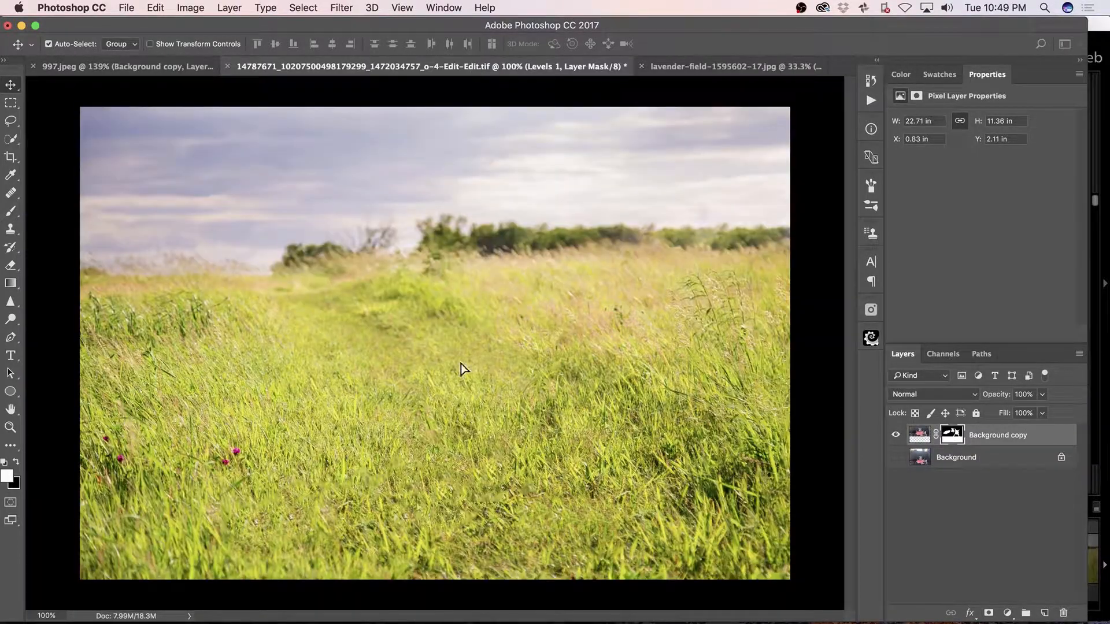
{"action": "left_click_drag", "start_coordinate": [454, 427], "coordinate": [496, 422]}
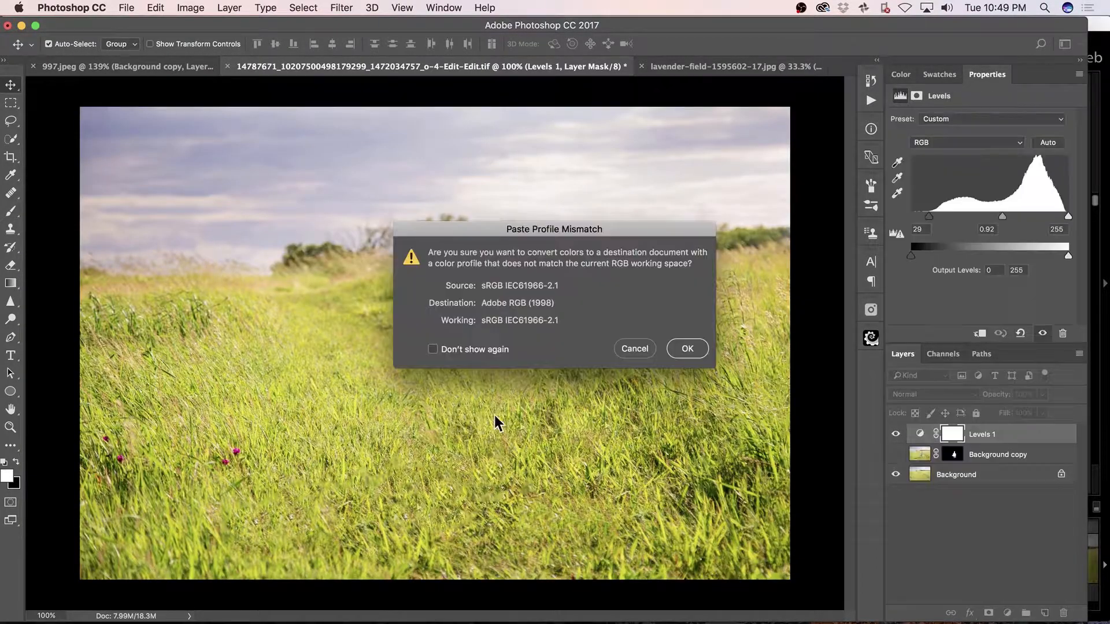
{"action": "left_click", "coordinate": [694, 347]}
{"action": "left_click_drag", "start_coordinate": [570, 455], "coordinate": [586, 426]}
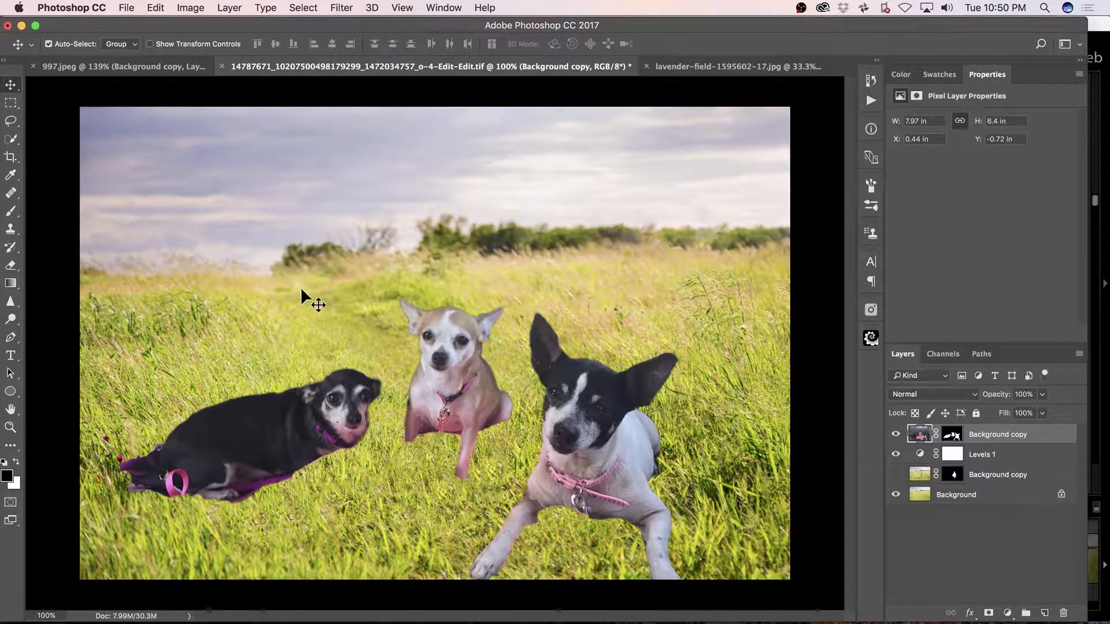
- Lasso the lying black dog with a 10 px feather onto its own layer and copy the dogs' layer mask to it
{"action": "key", "text": "l"}
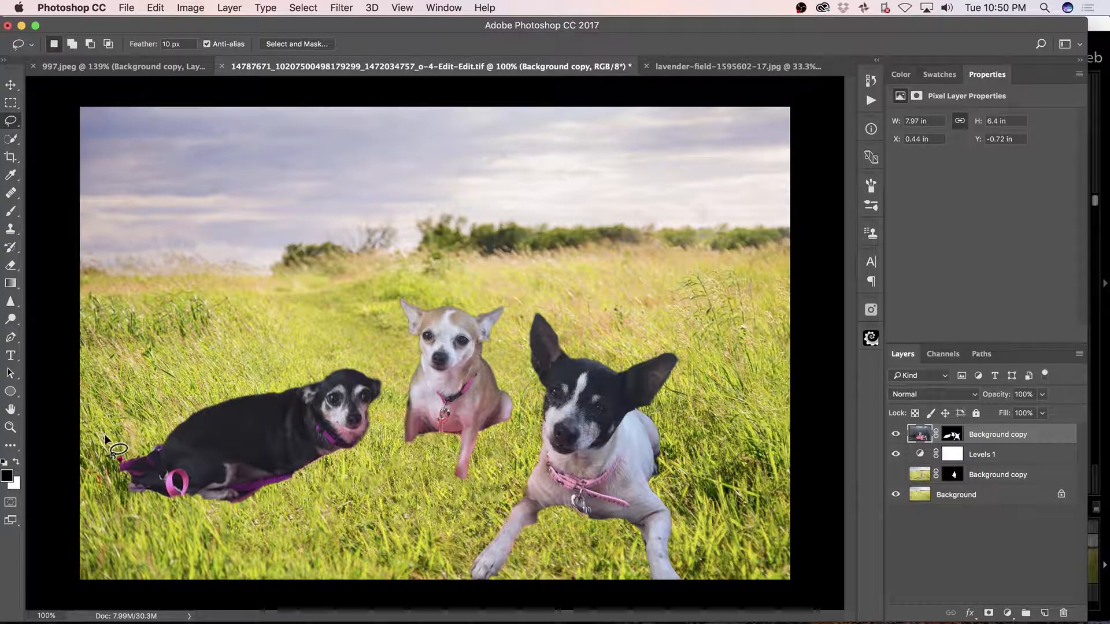
{"action": "mouse_move", "coordinate": [105, 438]}
{"action": "left_mouse_down"}
{"action": "mouse_move", "coordinate": [291, 355]}
{"action": "mouse_move", "coordinate": [349, 348]}
{"action": "mouse_move", "coordinate": [381, 349]}
{"action": "mouse_move", "coordinate": [392, 426]}
{"action": "left_mouse_up"}
{"action": "left_click_drag", "start_coordinate": [336, 485], "coordinate": [201, 526]}
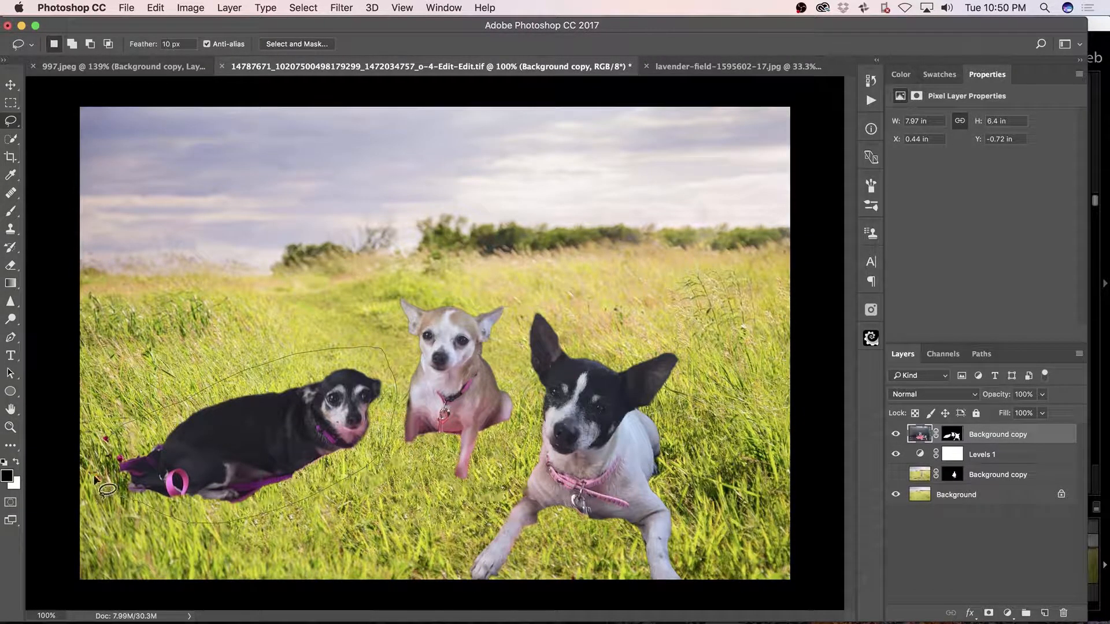
{"action": "left_click_drag", "start_coordinate": [96, 478], "coordinate": [105, 438]}
{"action": "key", "text": "super+v"}
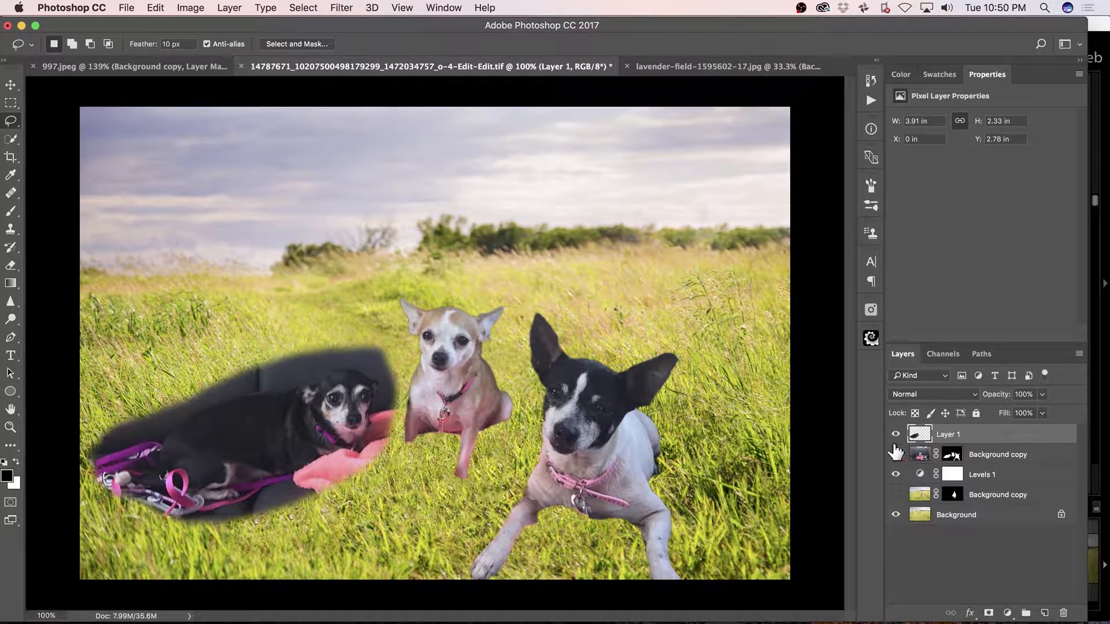
{"action": "left_click", "coordinate": [953, 457]}
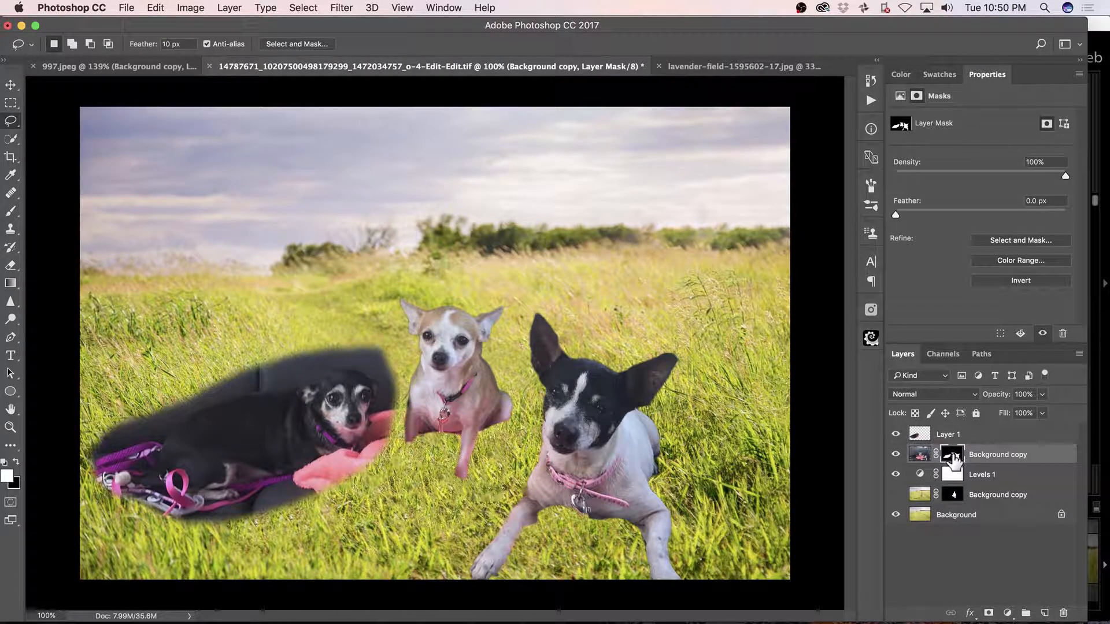
{"action": "left_click_drag", "start_coordinate": [956, 461], "coordinate": [952, 435]}
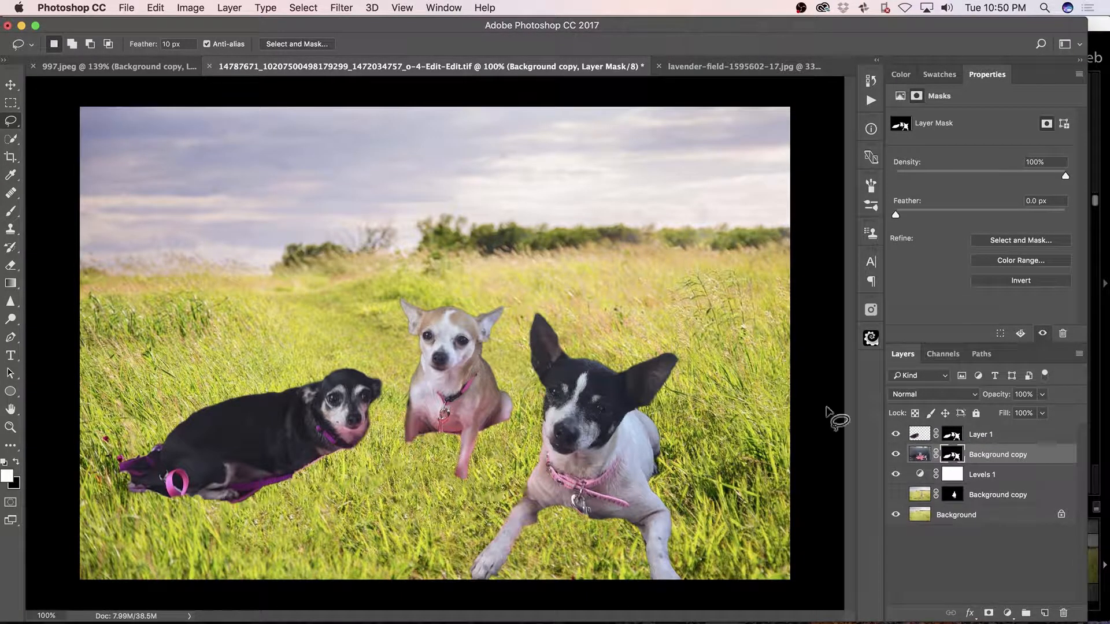
- Lasso the middle tan dog from the dogs layer onto its own layer and copy the dogs' layer mask to it
{"action": "left_click", "coordinate": [919, 457]}
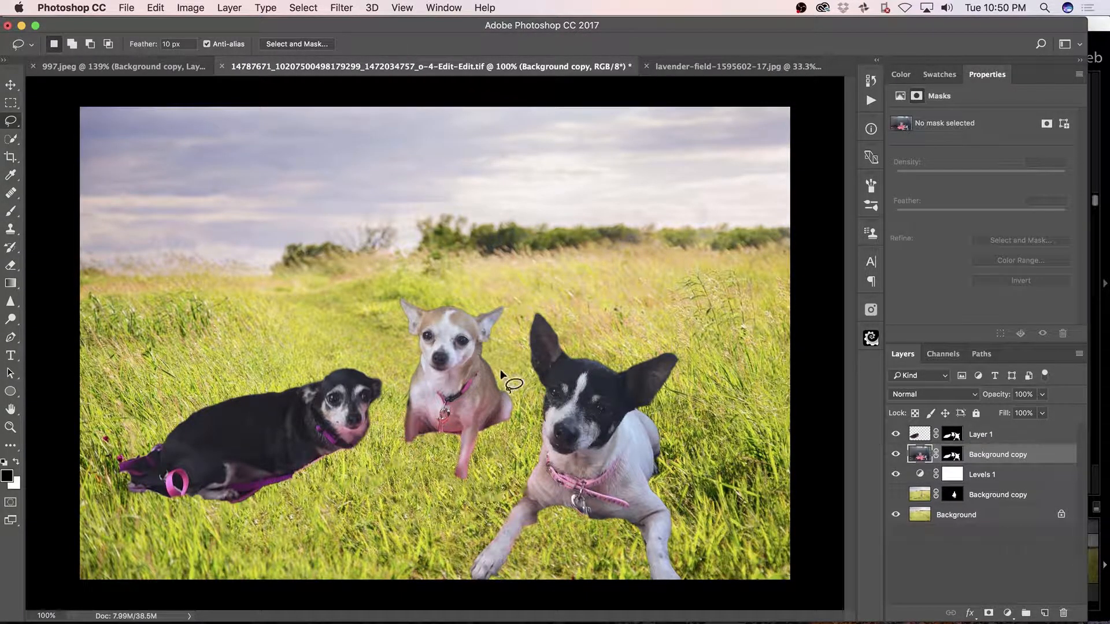
{"action": "mouse_move", "coordinate": [507, 365]}
{"action": "left_mouse_down"}
{"action": "mouse_move", "coordinate": [388, 341]}
{"action": "mouse_move", "coordinate": [421, 493]}
{"action": "mouse_move", "coordinate": [531, 385]}
{"action": "left_mouse_up"}
{"action": "key", "text": "ctrl+j"}
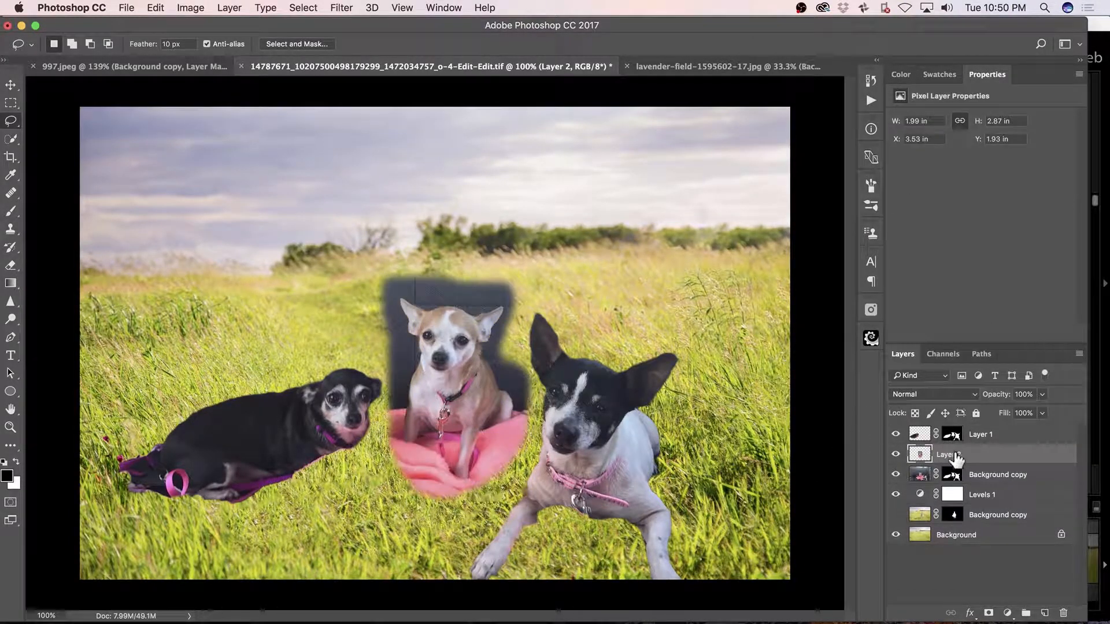
{"action": "left_click_drag", "start_coordinate": [959, 476], "coordinate": [957, 457]}
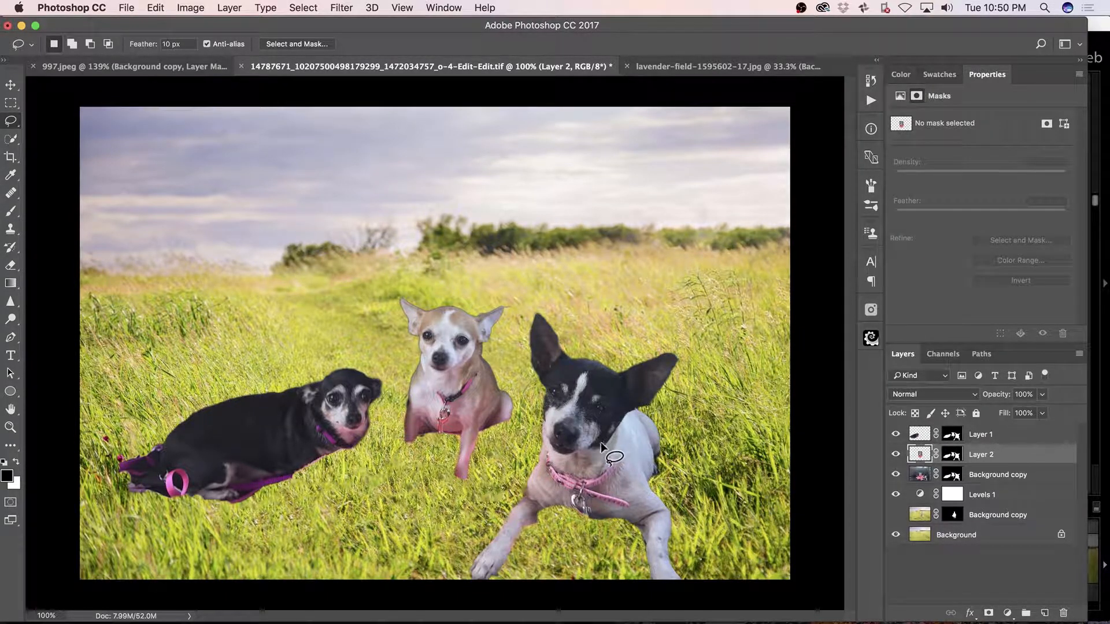
- Enlarge the middle dog's layer to about 114.5% with Free Transform
{"action": "key", "text": "super+t"}
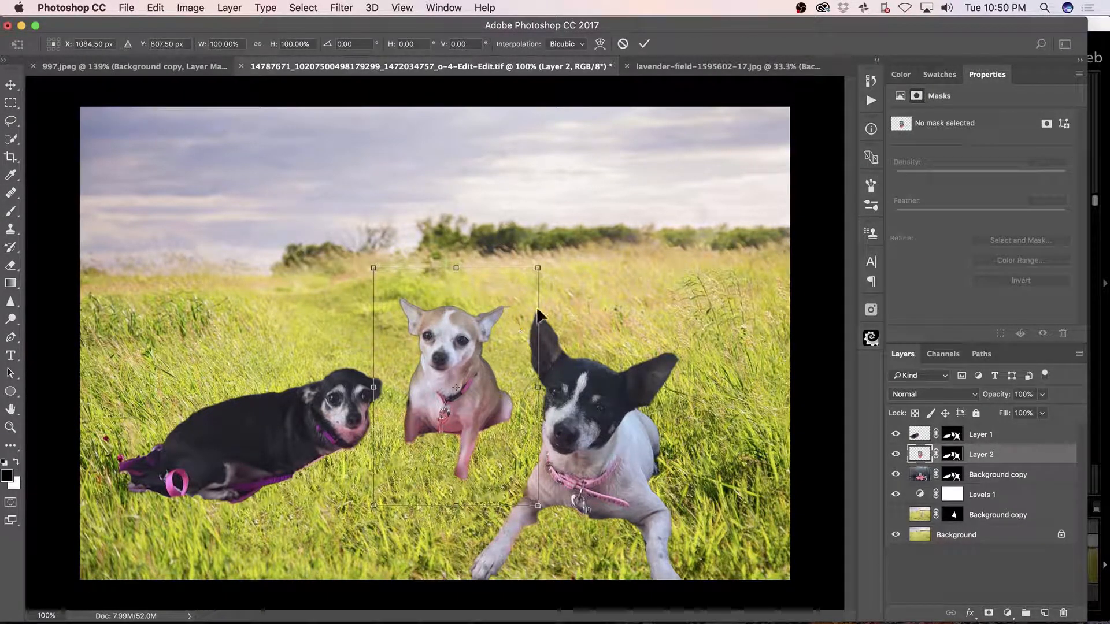
{"action": "left_click_drag", "start_coordinate": [538, 267], "coordinate": [555, 244]}
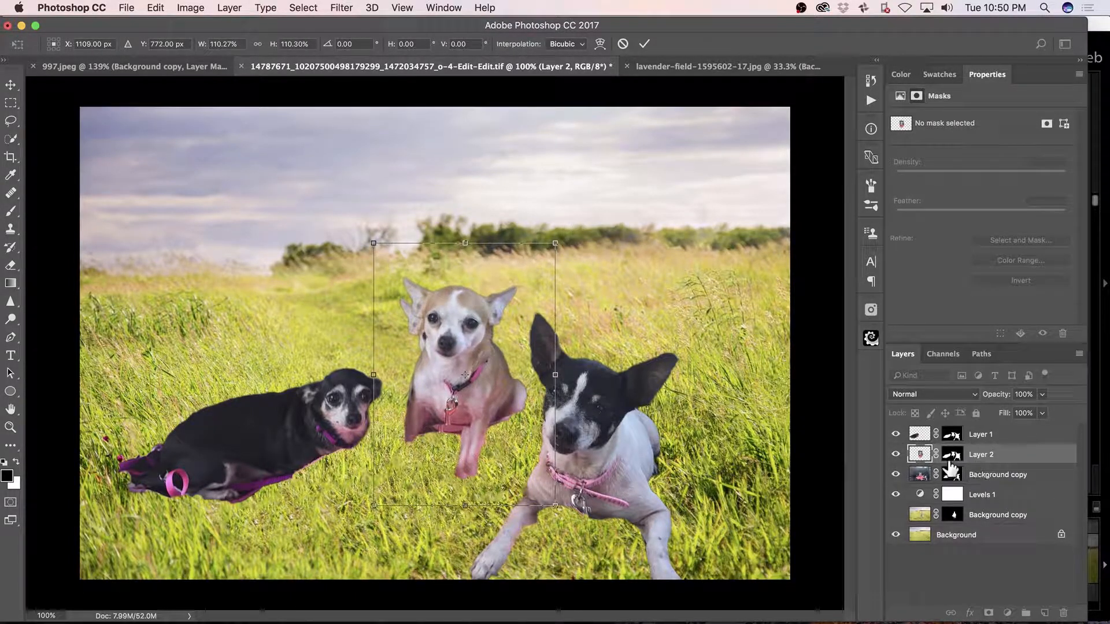
{"action": "key", "text": "super+z"}
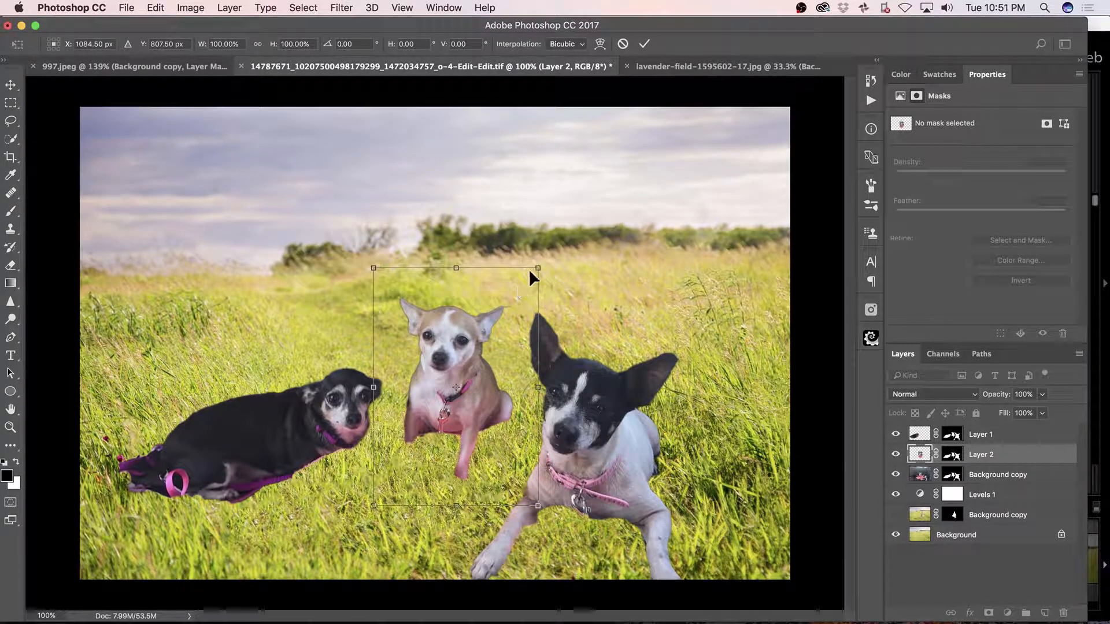
{"action": "left_click_drag", "start_coordinate": [538, 267], "coordinate": [572, 235]}
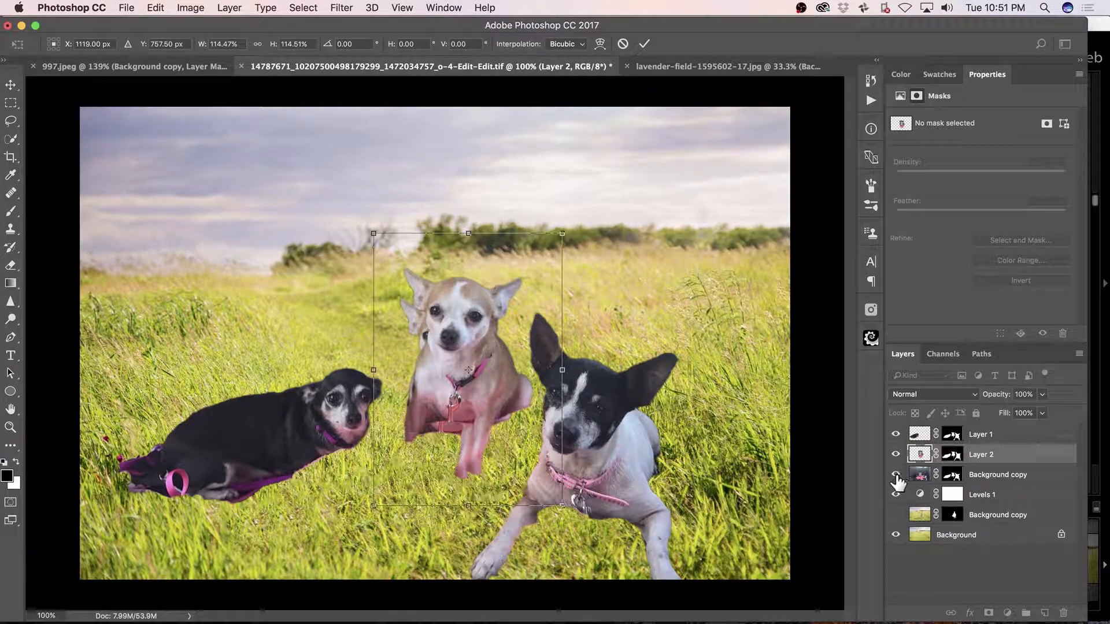
{"action": "key", "text": "Return"}
- Lasso around the lying black dog and the middle tan dog on the original dogs layer's mask and fill that area with black
{"action": "left_click", "coordinate": [949, 475]}
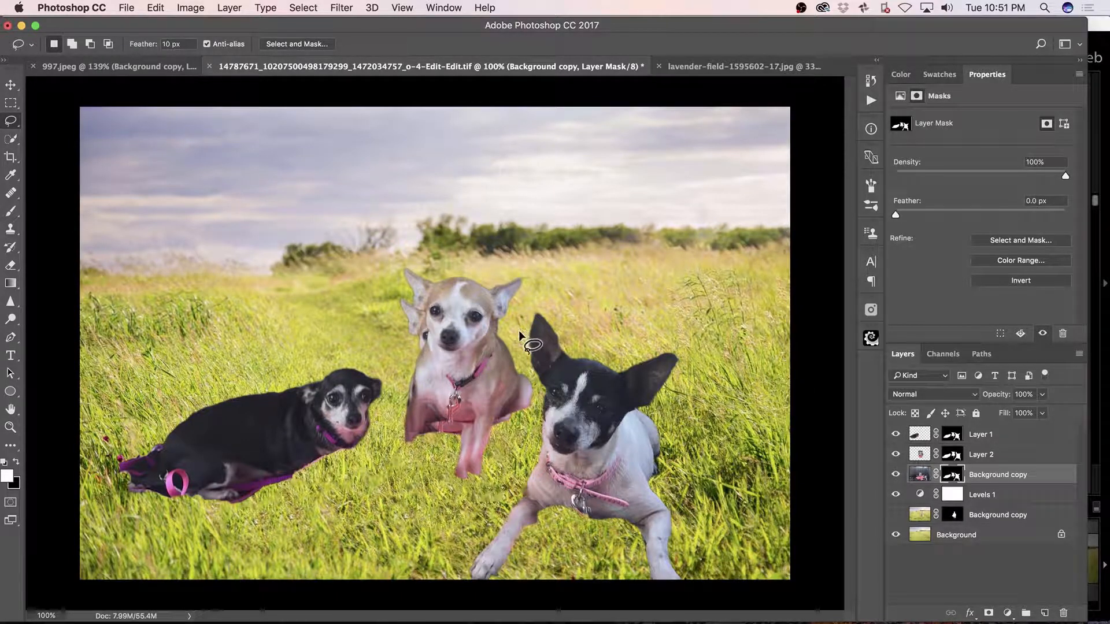
{"action": "left_click_drag", "start_coordinate": [512, 334], "coordinate": [533, 407]}
{"action": "mouse_move", "coordinate": [494, 470]}
{"action": "left_mouse_down"}
{"action": "mouse_move", "coordinate": [460, 501]}
{"action": "mouse_move", "coordinate": [354, 517]}
{"action": "mouse_move", "coordinate": [225, 529]}
{"action": "mouse_move", "coordinate": [129, 518]}
{"action": "left_mouse_up"}
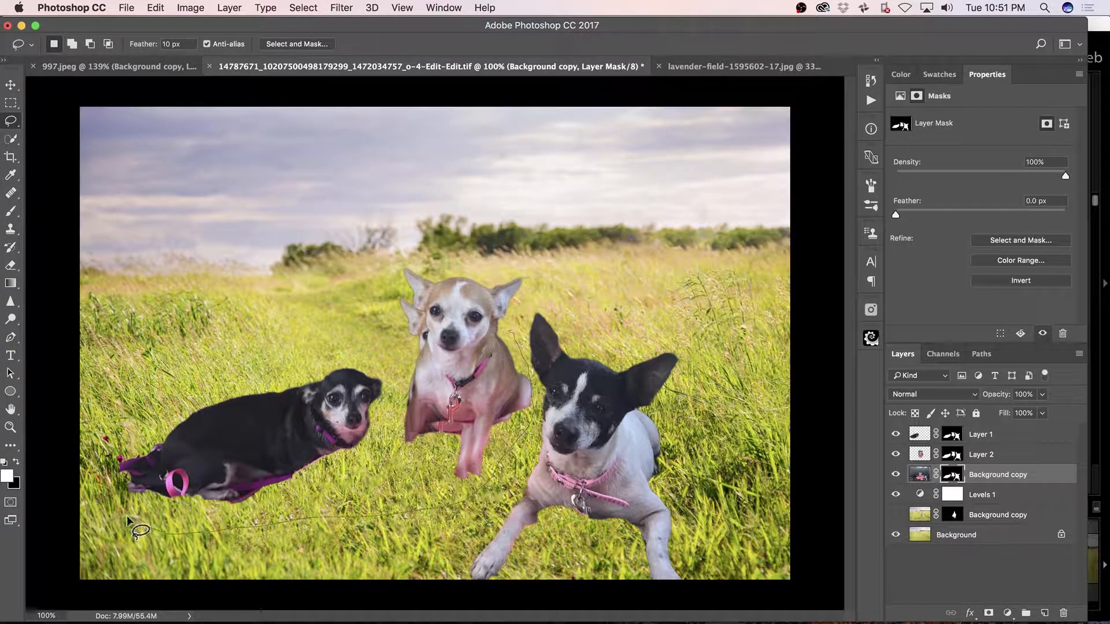
{"action": "mouse_move", "coordinate": [377, 267]}
{"action": "left_mouse_down"}
{"action": "mouse_move", "coordinate": [473, 241]}
{"action": "mouse_move", "coordinate": [531, 262]}
{"action": "mouse_move", "coordinate": [512, 333]}
{"action": "left_mouse_up"}
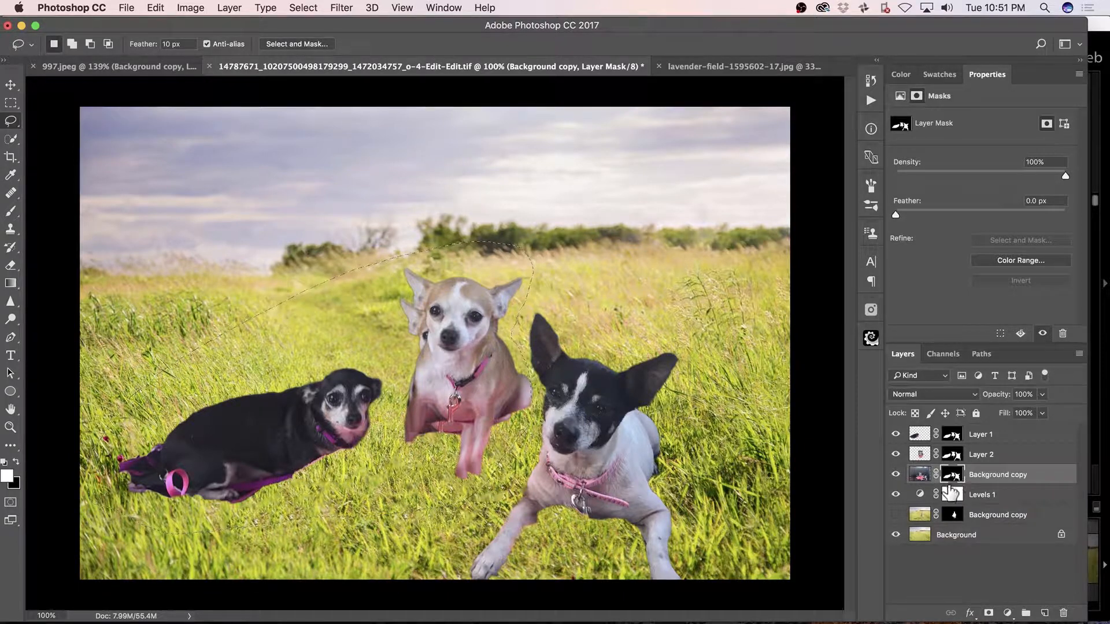
{"action": "key", "text": "Delete"}
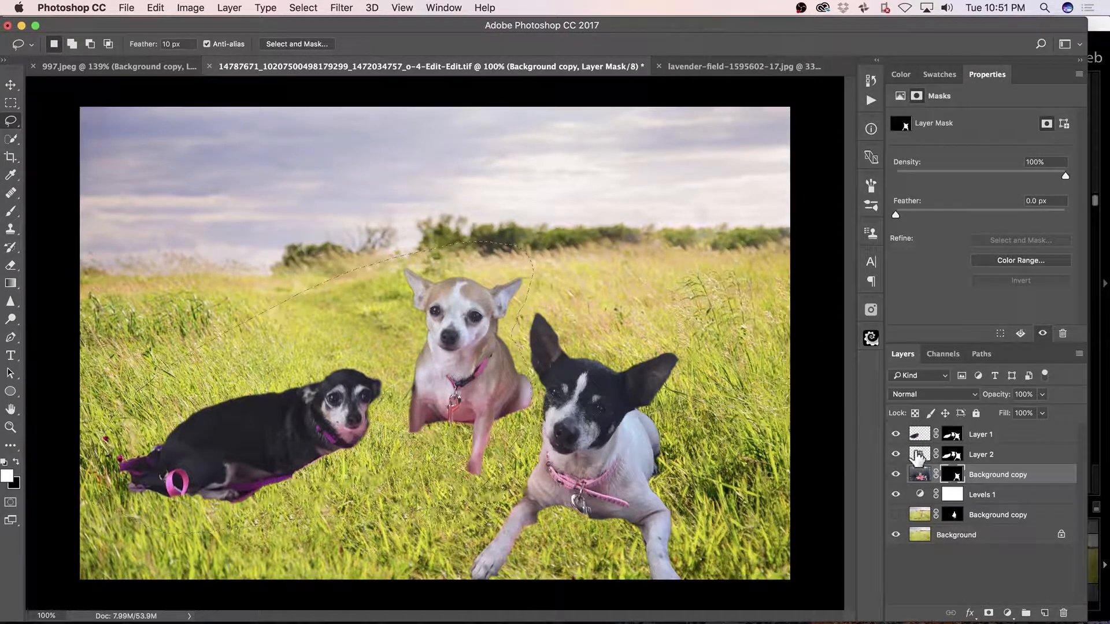
- Make the lying black dog's layer active and clear the lasso selection
{"action": "left_click", "coordinate": [919, 435]}
{"action": "key", "text": "super+t"}
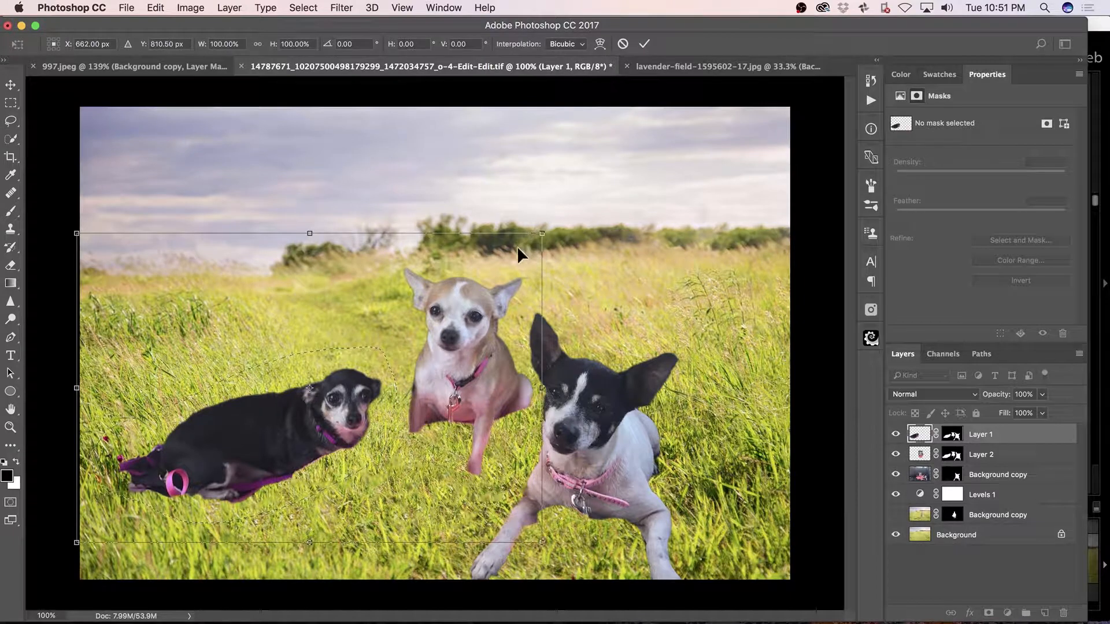
{"action": "key", "text": "Escape"}
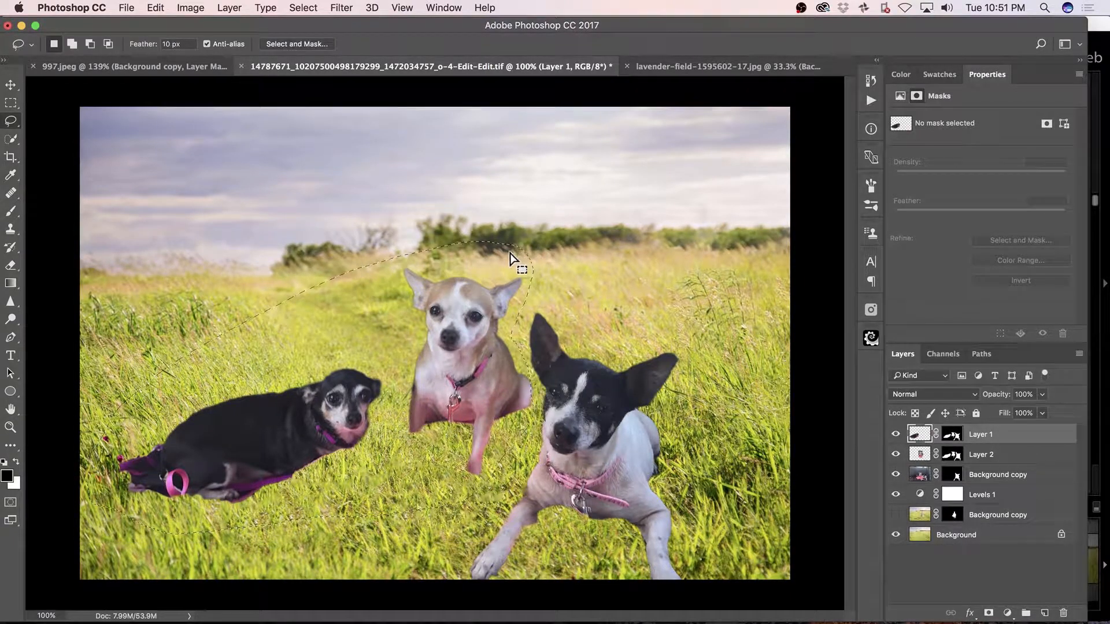
{"action": "key", "text": "super+d"}
{"action": "key", "text": "super+t"}
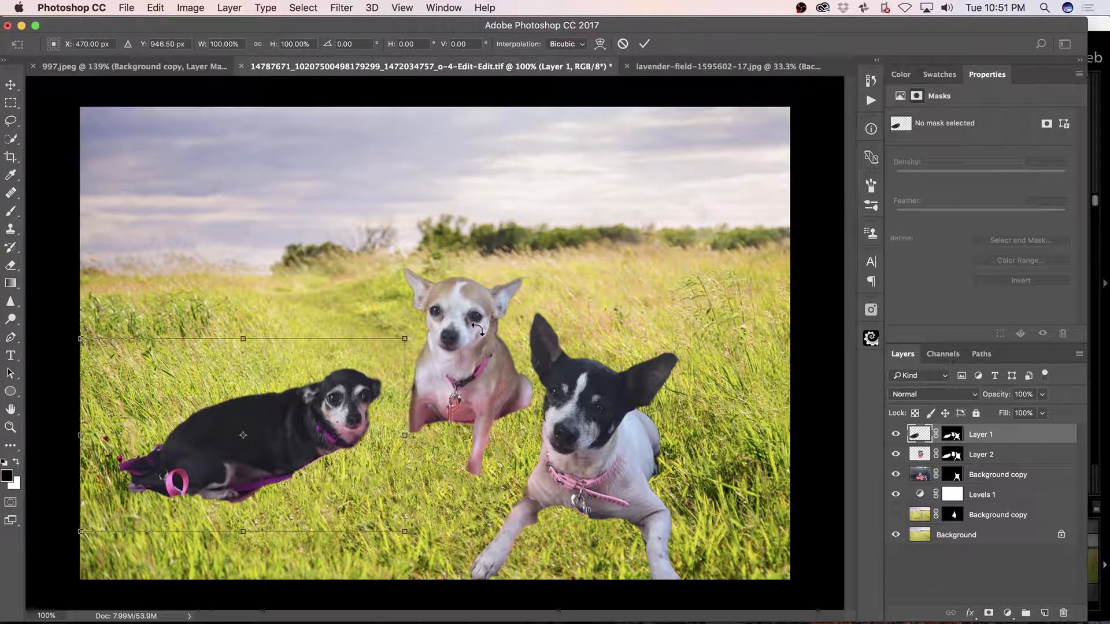
{"action": "left_click_drag", "start_coordinate": [414, 335], "coordinate": [434, 242]}
{"action": "key", "text": "Escape"}
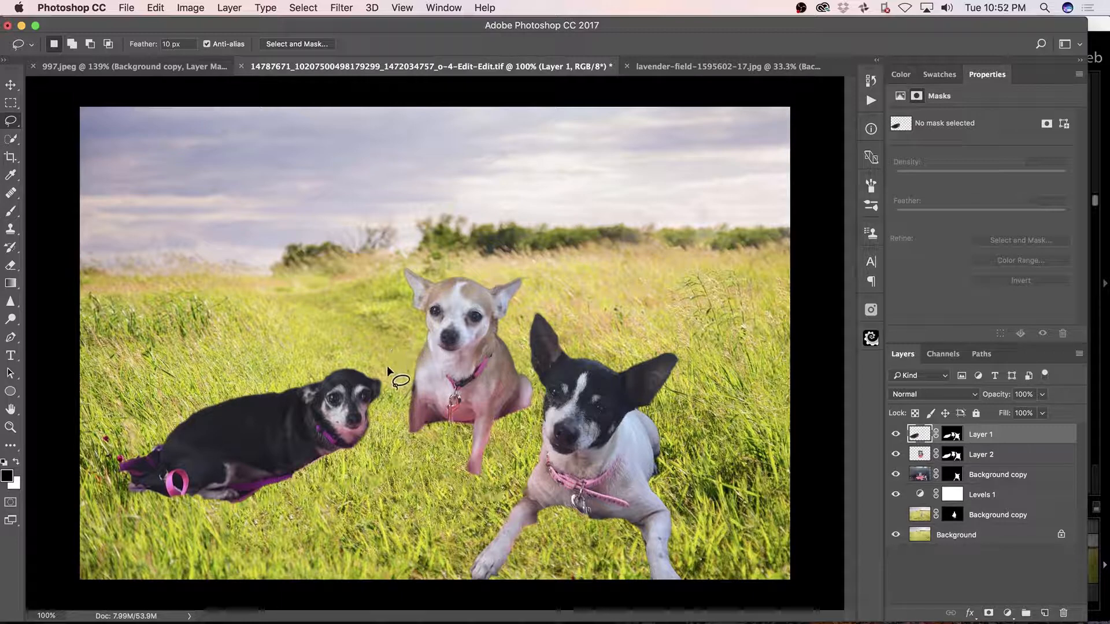
- Enlarge the lying black dog's layer to about 119% with Free Transform and shift it down and to the left
{"action": "key", "text": "v"}
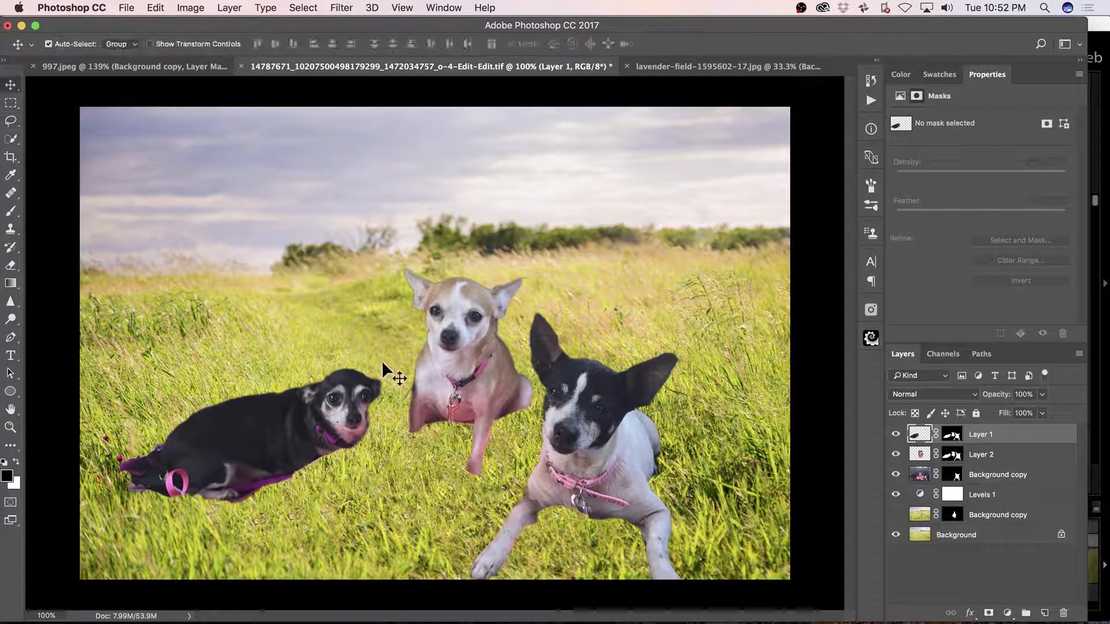
{"action": "key", "text": "ctrl+t"}
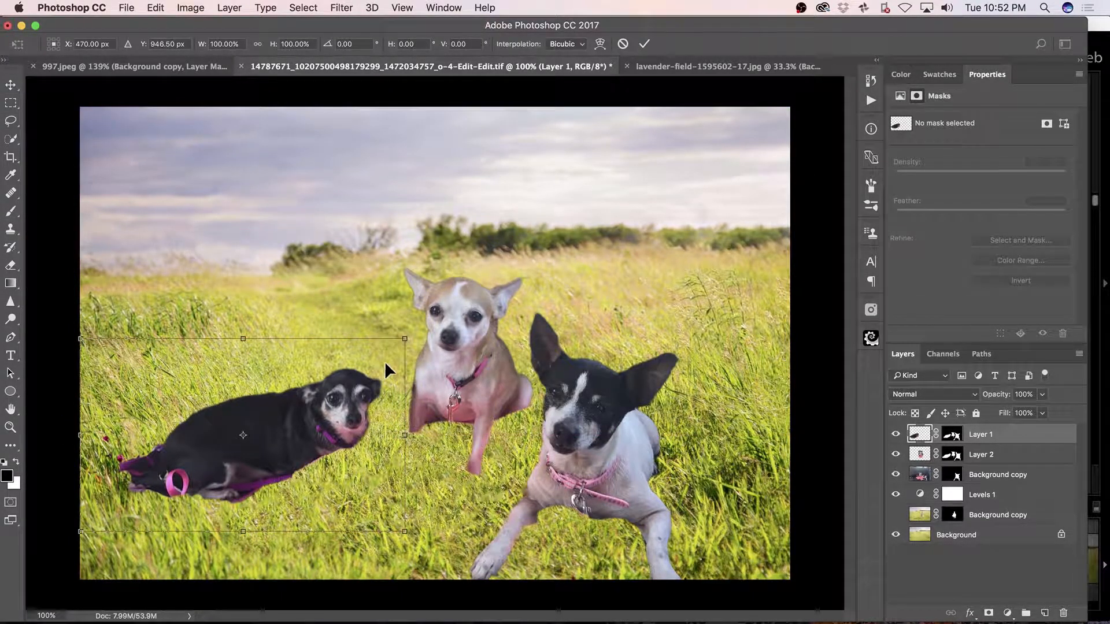
{"action": "left_click_drag", "start_coordinate": [407, 337], "coordinate": [469, 288]}
{"action": "left_click_drag", "start_coordinate": [326, 413], "coordinate": [307, 459]}
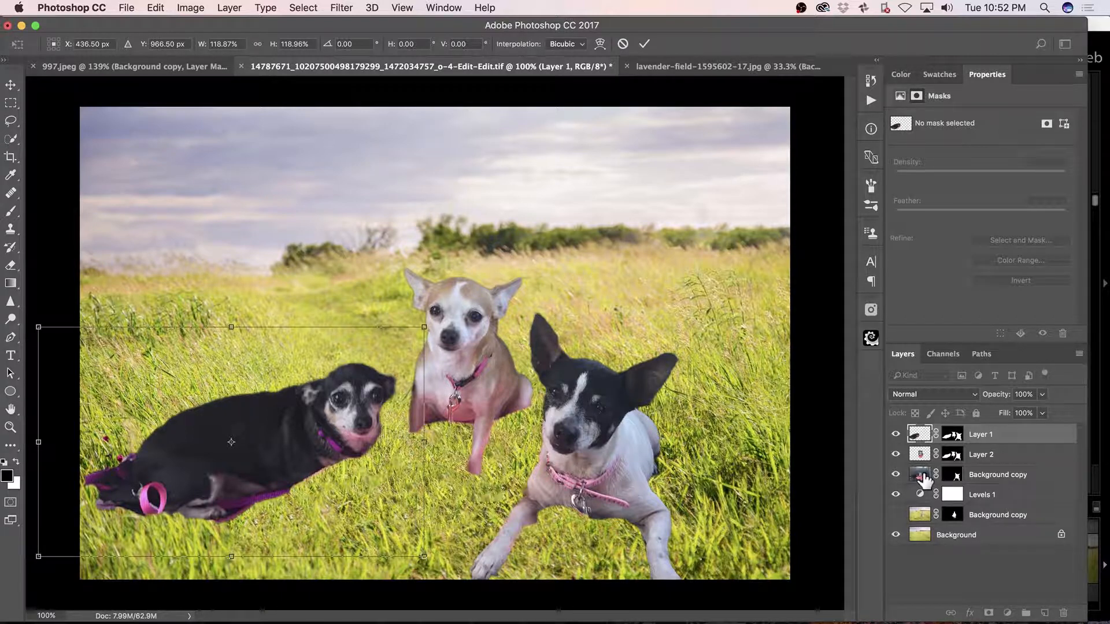
{"action": "key", "text": "Return"}
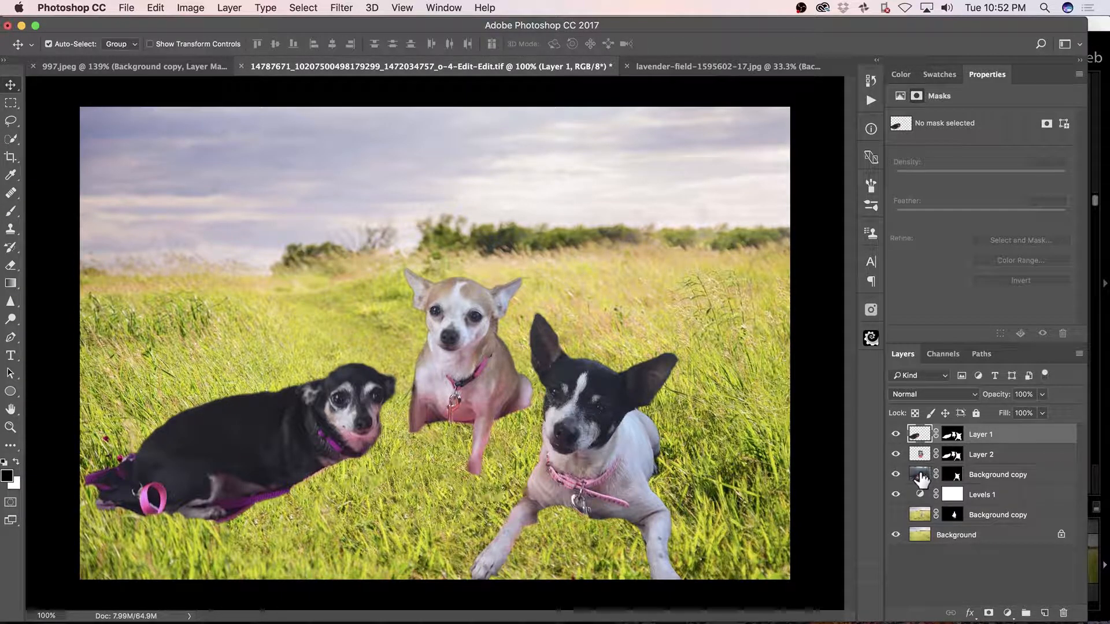
- Move the black-and-white dog's layer up and to the right with Free Transform, to about X 1045 px, Y 549 px
{"action": "left_click", "coordinate": [920, 474]}
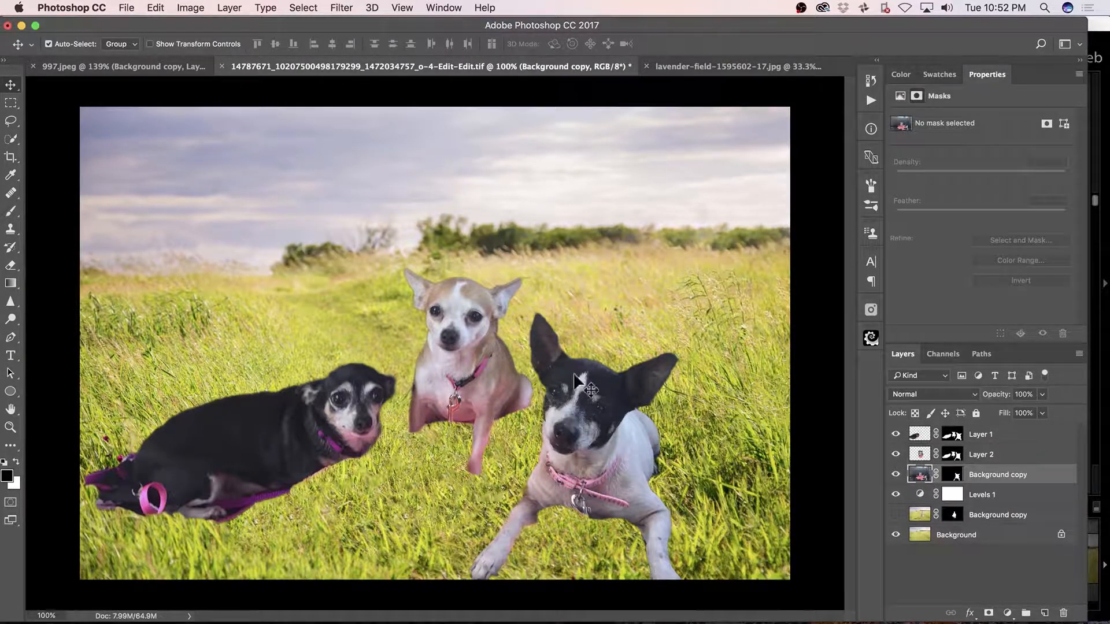
{"action": "key", "text": "super+t"}
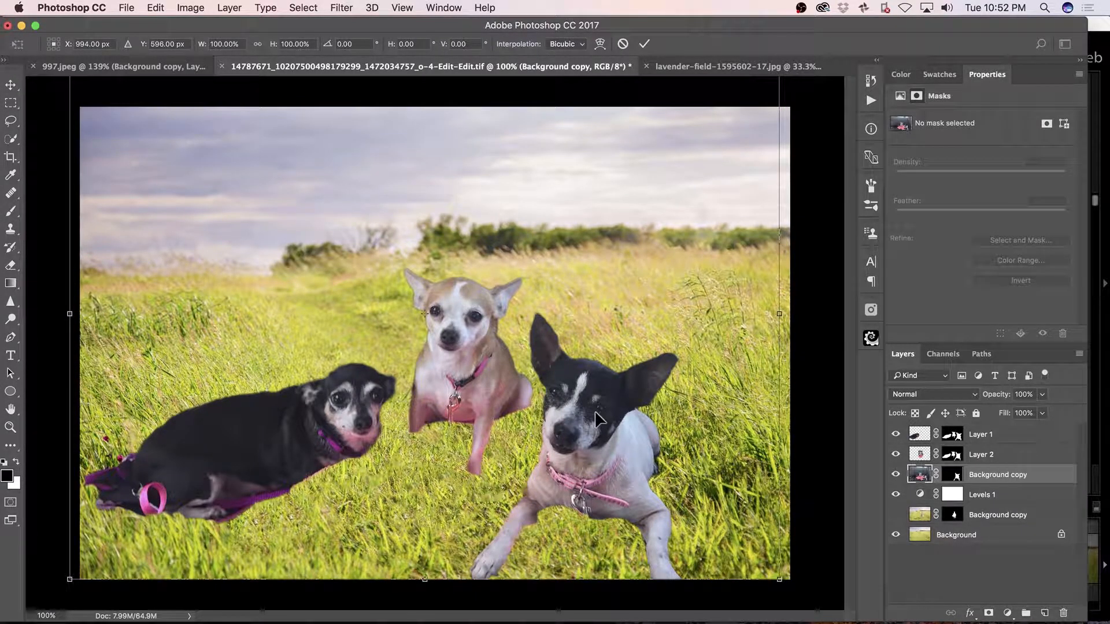
{"action": "left_click_drag", "start_coordinate": [591, 417], "coordinate": [620, 390]}
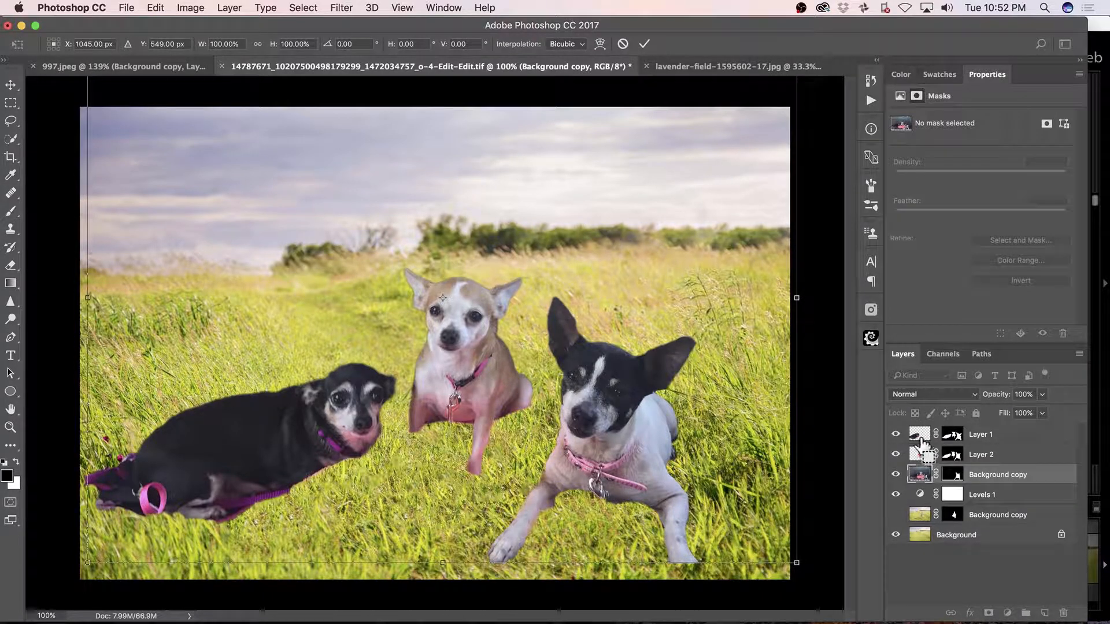
{"action": "key", "text": "Return"}
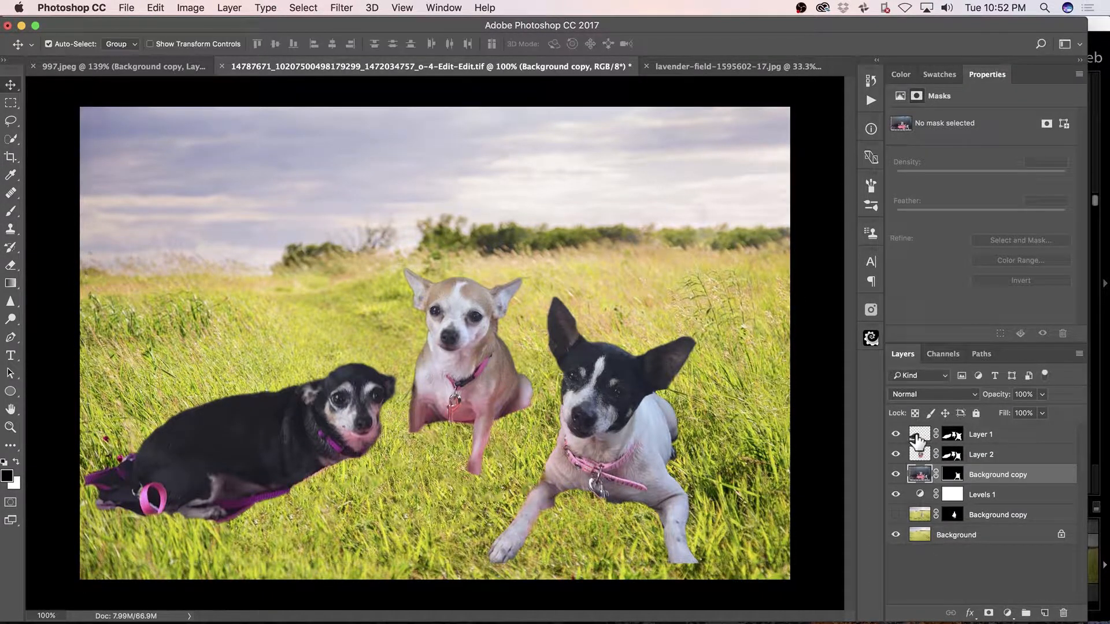
- Shrink the lying black dog's layer to about 97% with Free Transform
{"action": "left_click", "coordinate": [920, 436]}
{"action": "key", "text": "super+t"}
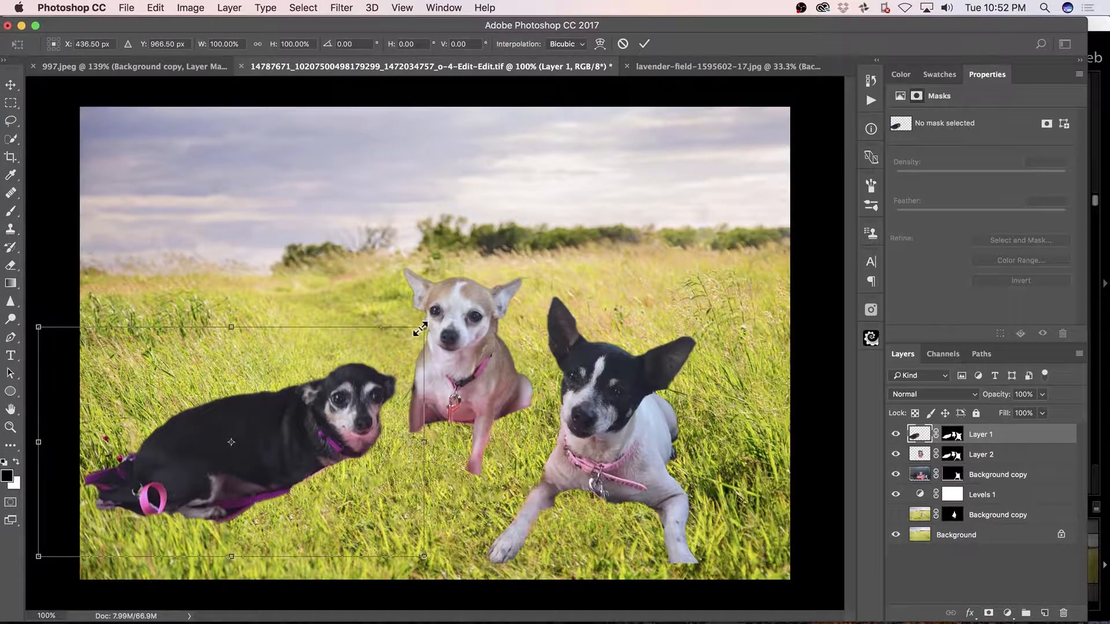
{"action": "left_click_drag", "start_coordinate": [420, 329], "coordinate": [413, 337]}
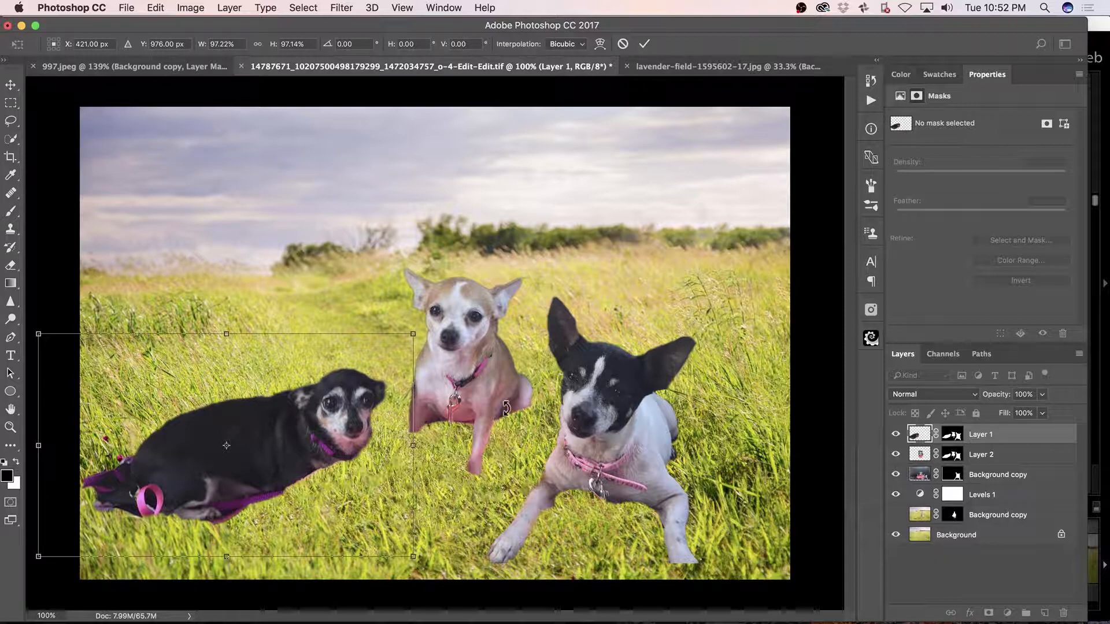
{"action": "key", "text": "Return"}
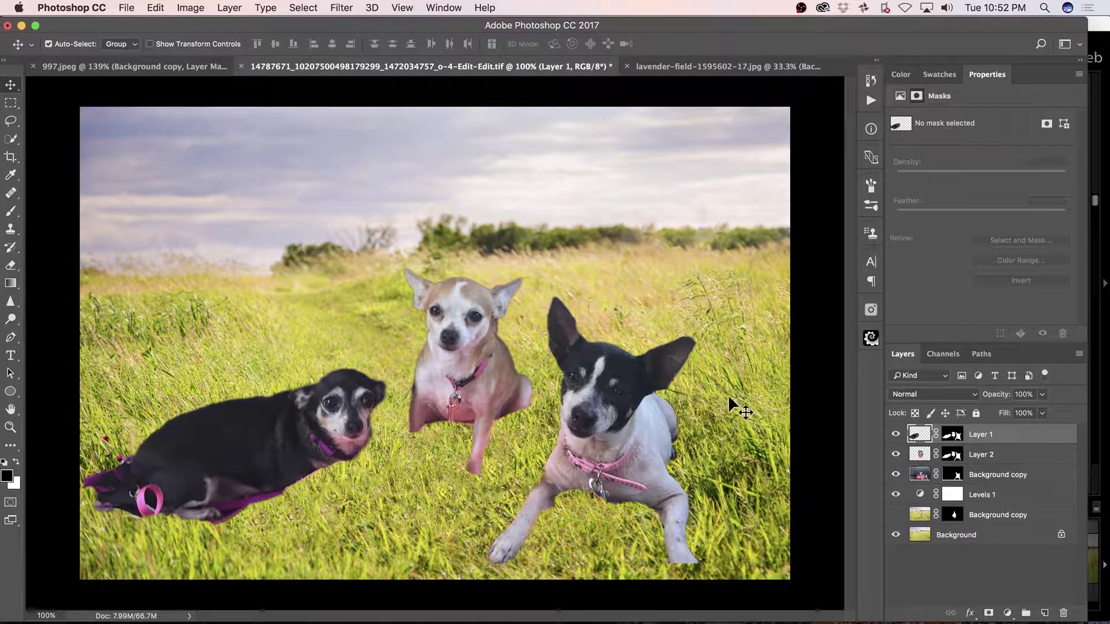
- Group the three dog layers and name the group "dogs"
{"action": "left_click", "coordinate": [1009, 477], "text": "shift"}
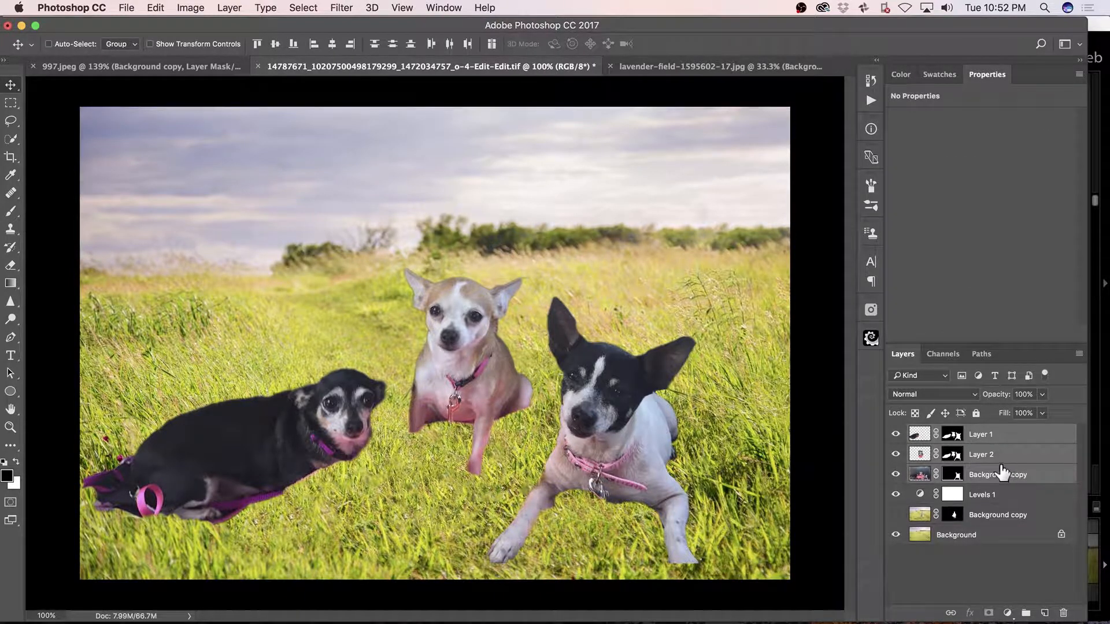
{"action": "key", "text": "super+g"}
{"action": "double_click", "coordinate": [946, 433]}
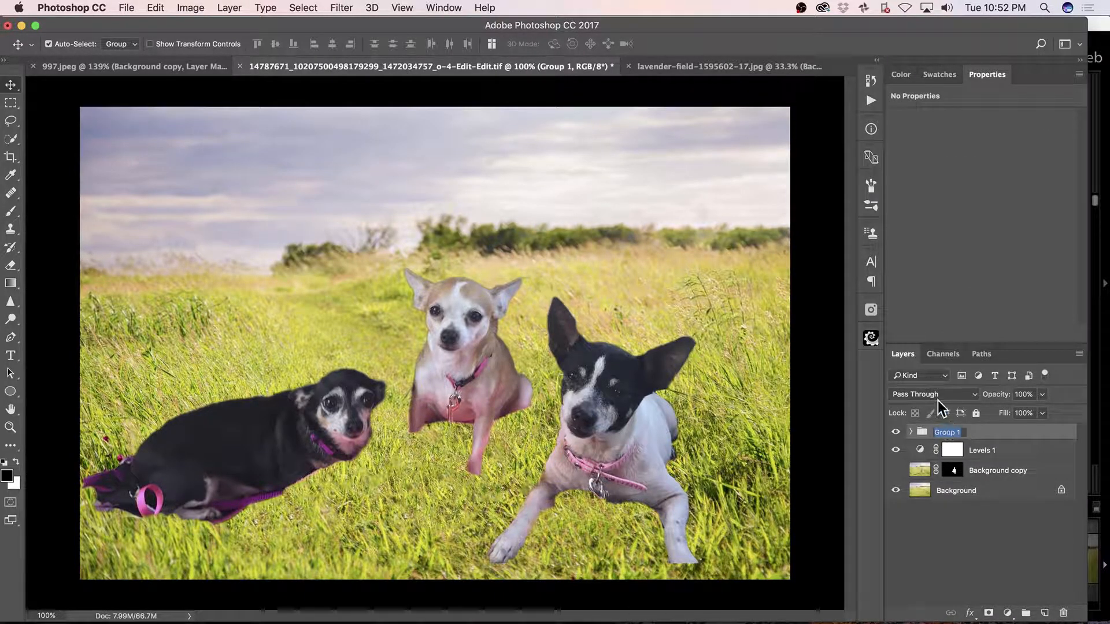
{"action": "type", "text": "dogs"}
{"action": "key", "text": "Return"}
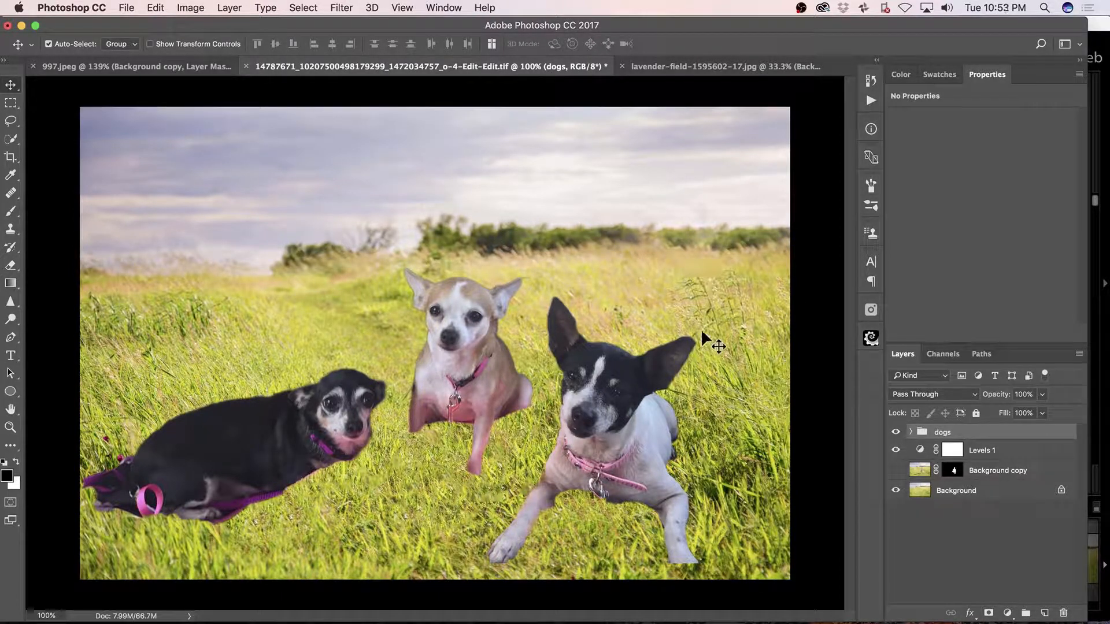
- Scale the whole dogs group down with Free Transform and move it toward the lower right of the meadow
{"action": "key", "text": "super+t"}
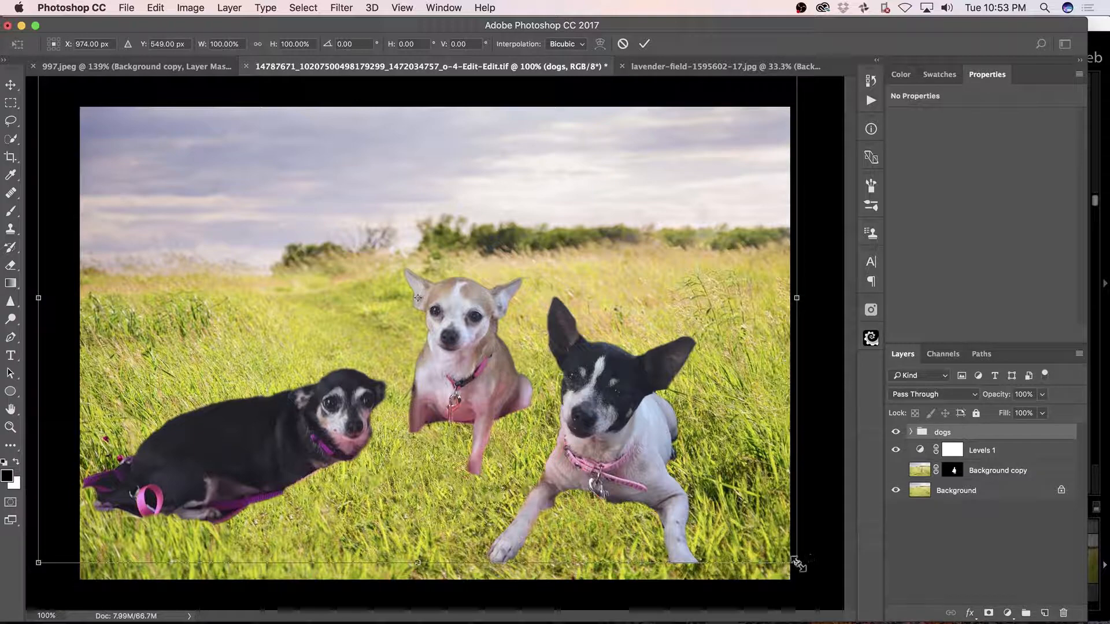
{"action": "left_click_drag", "start_coordinate": [796, 562], "coordinate": [678, 500]}
{"action": "left_click_drag", "start_coordinate": [567, 425], "coordinate": [638, 459]}
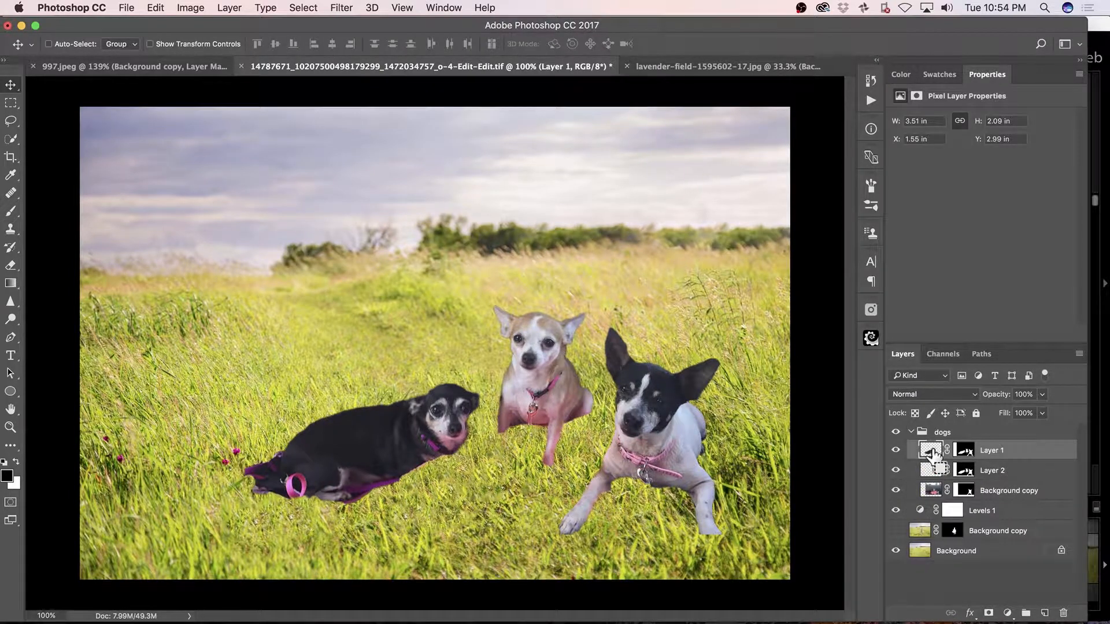
- Move the lying black dog's layer away from the other dogs to the meadow's left side, at about X 450 px, Y 951 px
{"action": "key", "text": "super+t"}
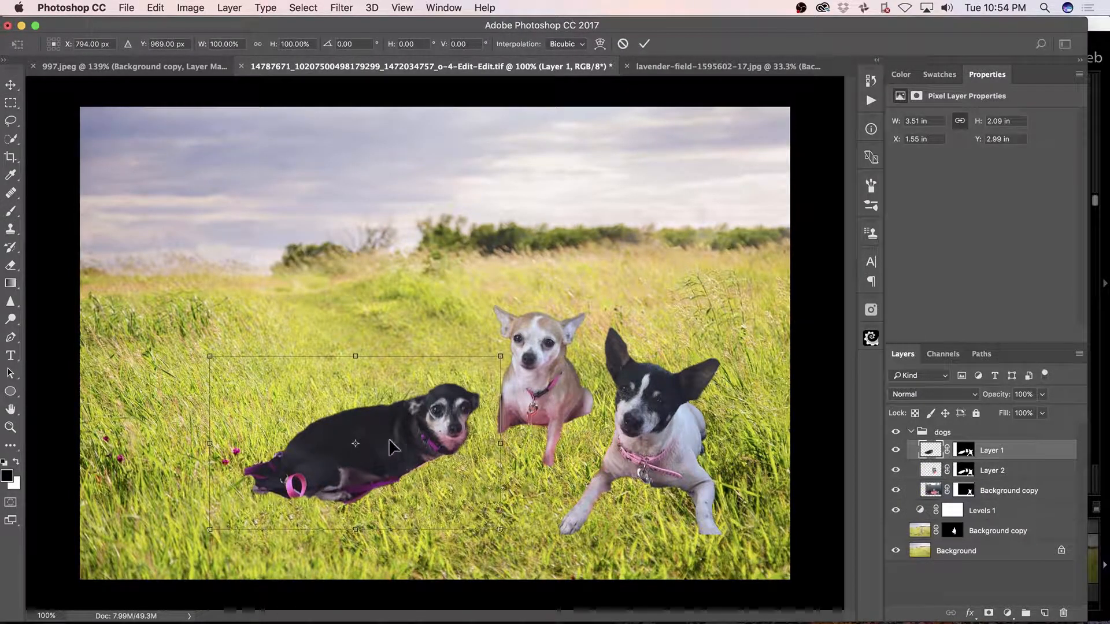
{"action": "left_click_drag", "start_coordinate": [392, 446], "coordinate": [286, 455]}
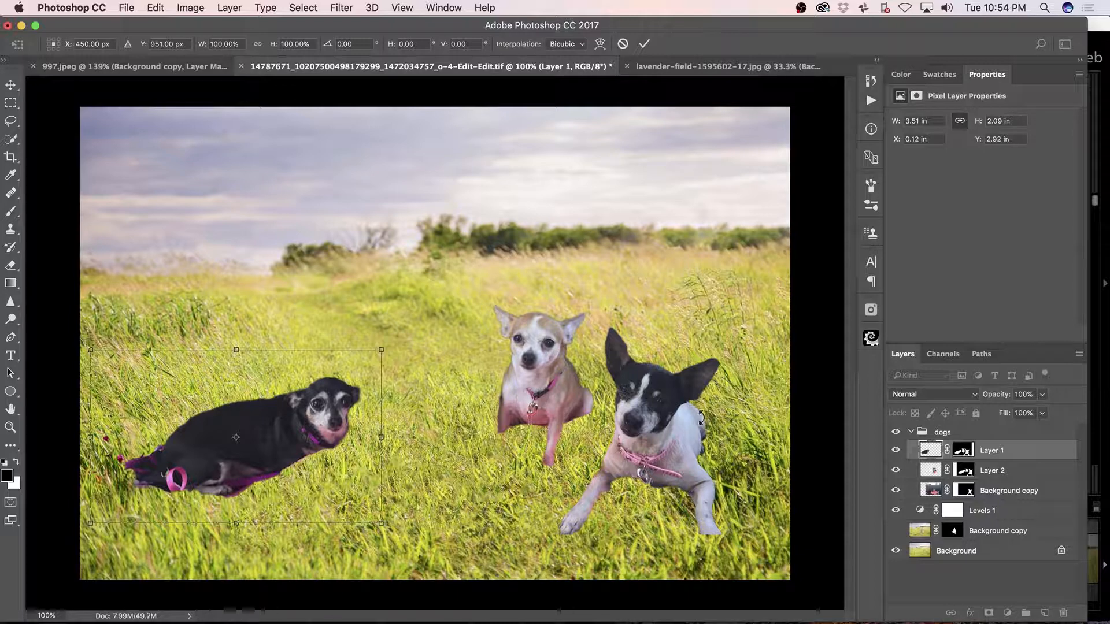
{"action": "key", "text": "Return"}
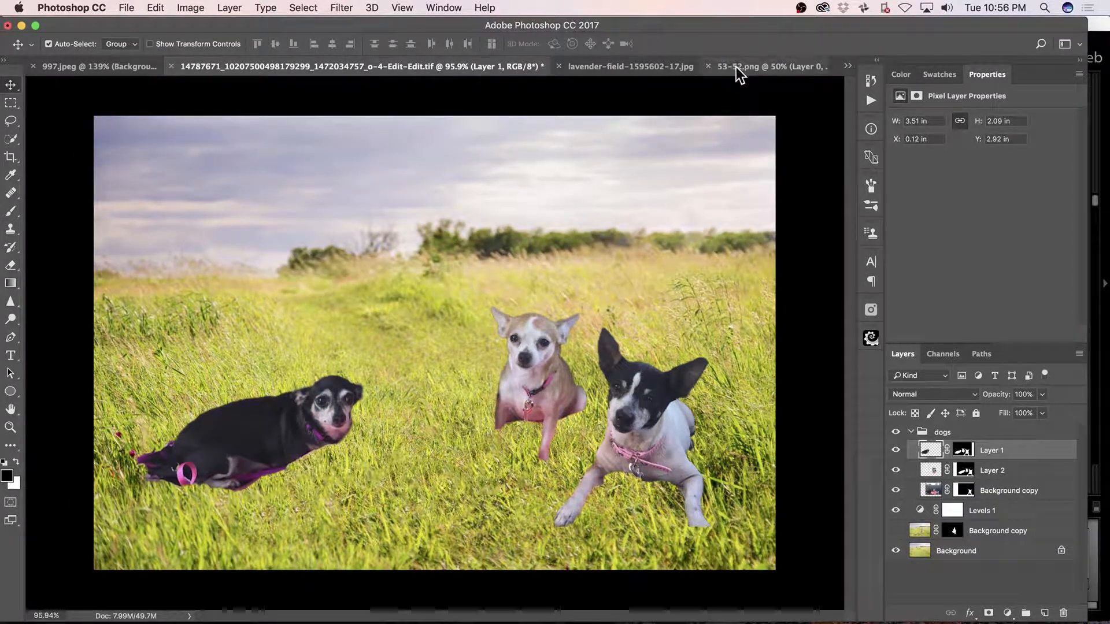
- Bring the rabbit layer from 53-52.png into the meadow composite
{"action": "left_click", "coordinate": [757, 68]}
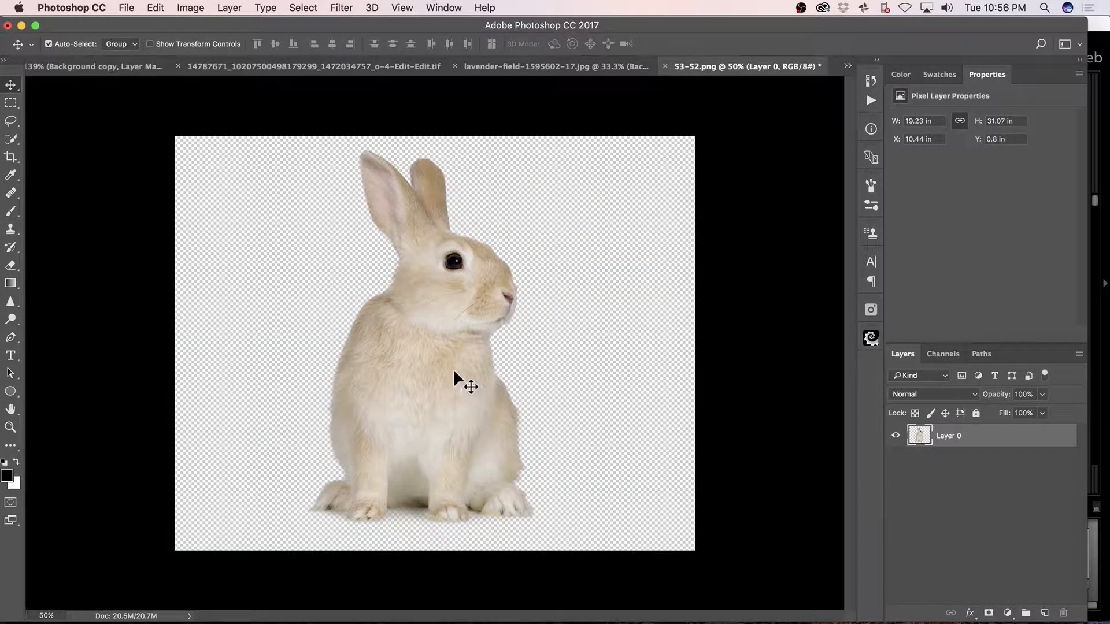
{"action": "left_click_drag", "start_coordinate": [436, 327], "coordinate": [405, 69]}
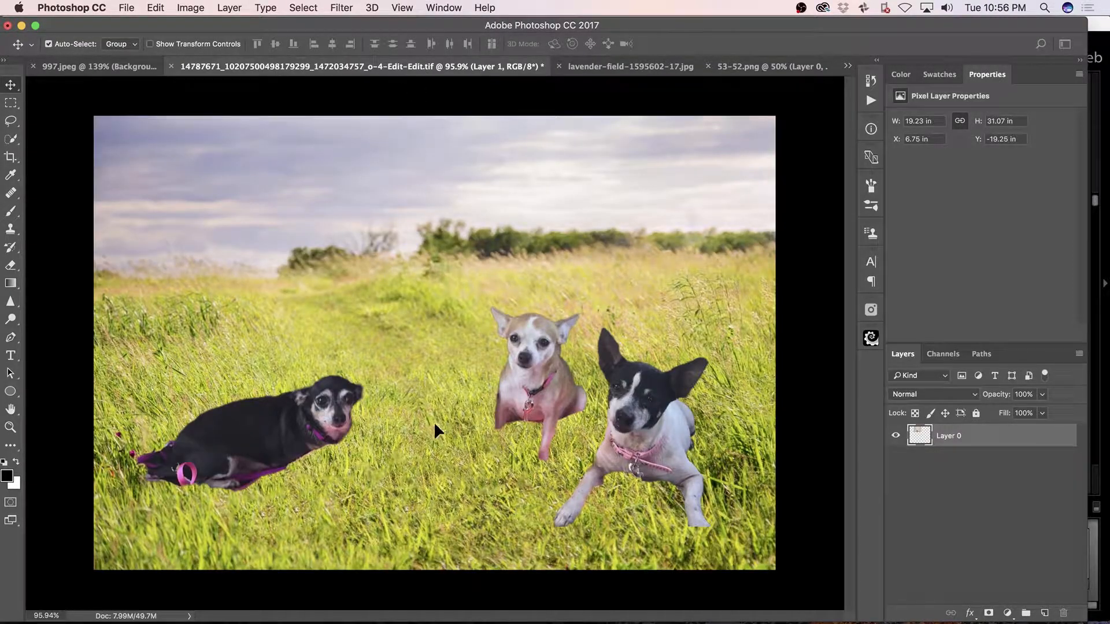
{"action": "left_click_drag", "start_coordinate": [434, 421], "coordinate": [449, 421]}
- Scale the rabbit down to about 1.41 by 2.28 in and place it between the lying black dog and the tan dog
{"action": "key", "text": "super+t"}
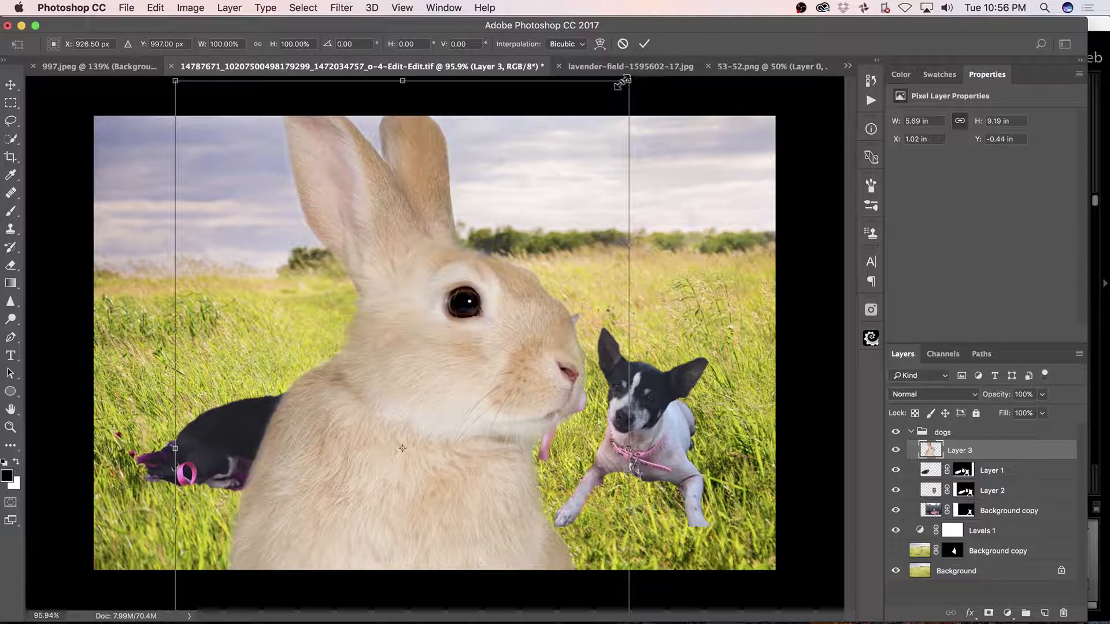
{"action": "left_click_drag", "start_coordinate": [621, 82], "coordinate": [360, 435]}
{"action": "left_click_drag", "start_coordinate": [308, 502], "coordinate": [444, 287]}
{"action": "left_click_drag", "start_coordinate": [548, 229], "coordinate": [443, 406]}
{"action": "left_click_drag", "start_coordinate": [403, 508], "coordinate": [436, 408]}
{"action": "key", "text": "Return"}
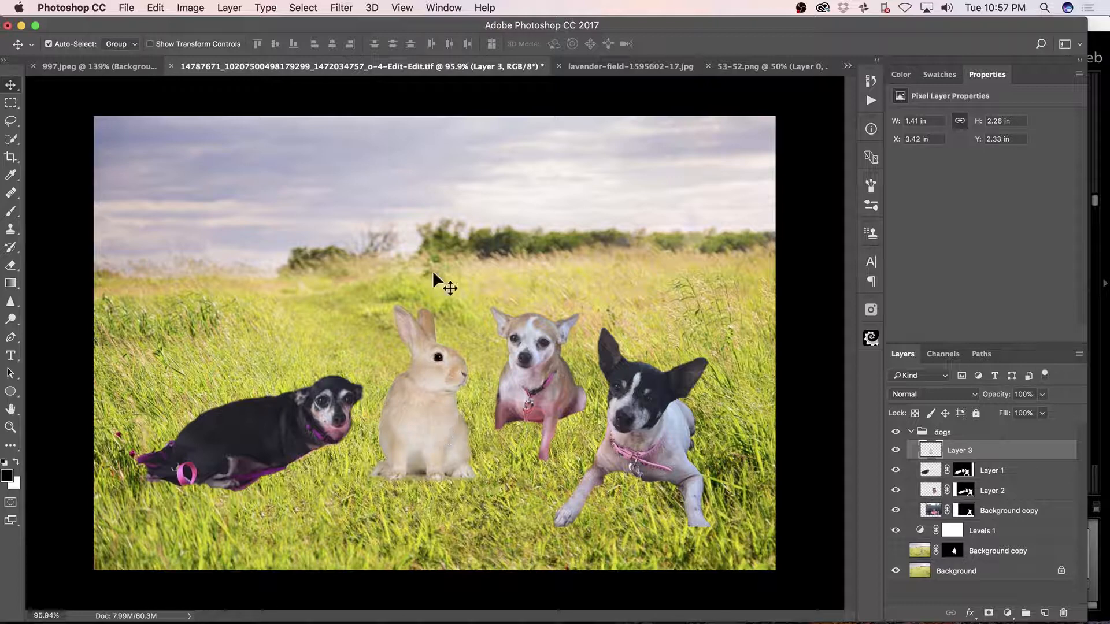
- Match the rabbit layer's colours to the composite's Background layer with Match Color, softening the effect with a partial Fade
{"action": "left_click", "coordinate": [189, 10]}
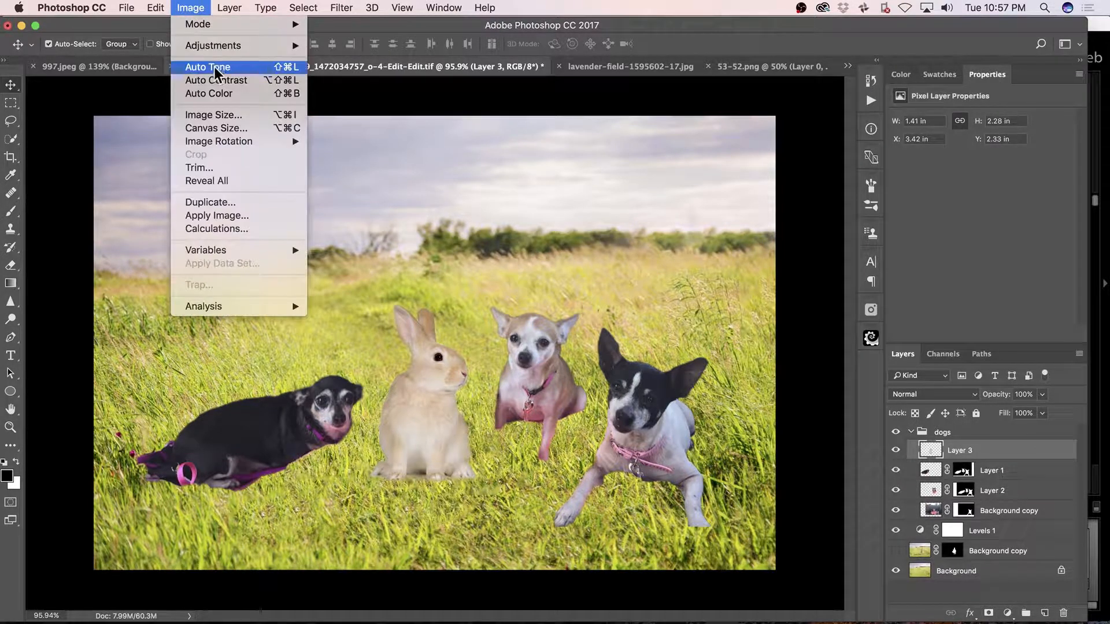
{"action": "mouse_move", "coordinate": [237, 47]}
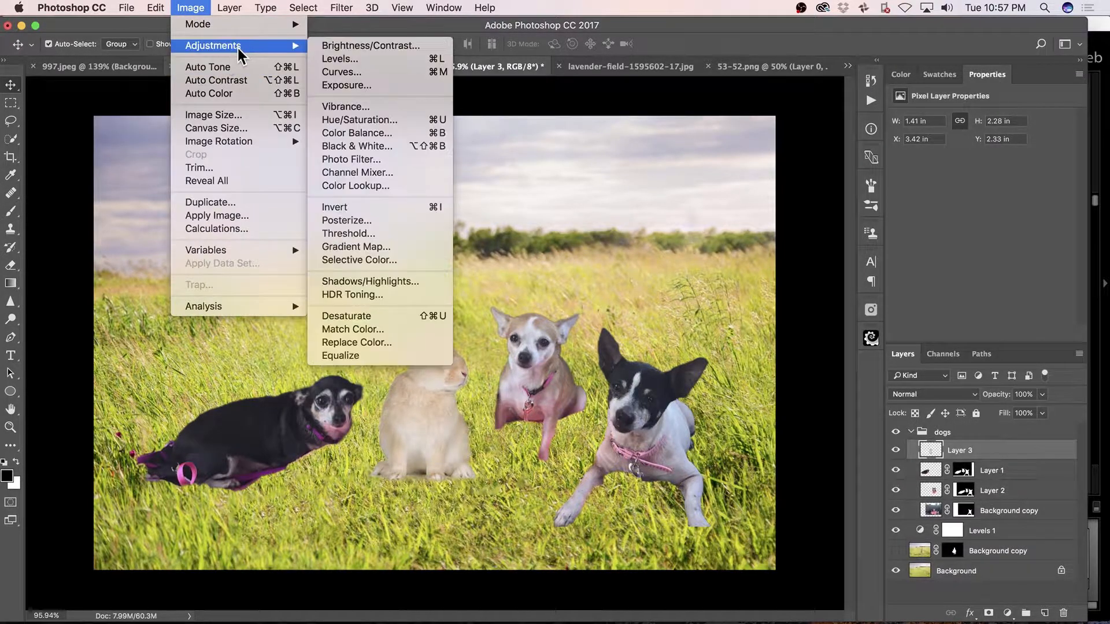
{"action": "left_click", "coordinate": [411, 331]}
{"action": "left_click_drag", "start_coordinate": [789, 267], "coordinate": [859, 266]}
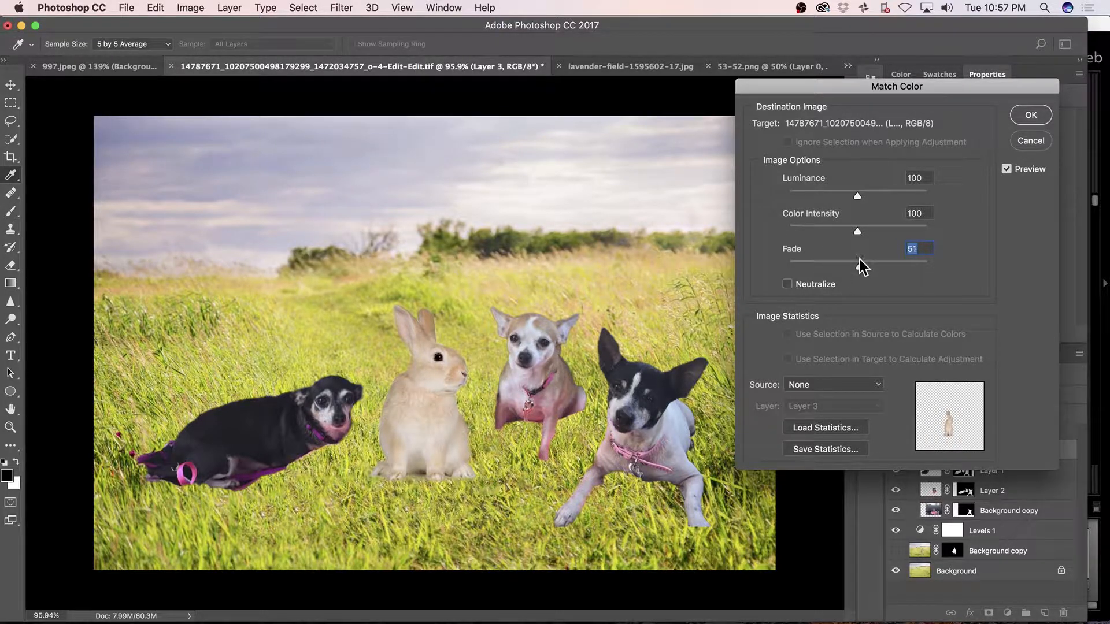
{"action": "left_click", "coordinate": [832, 385]}
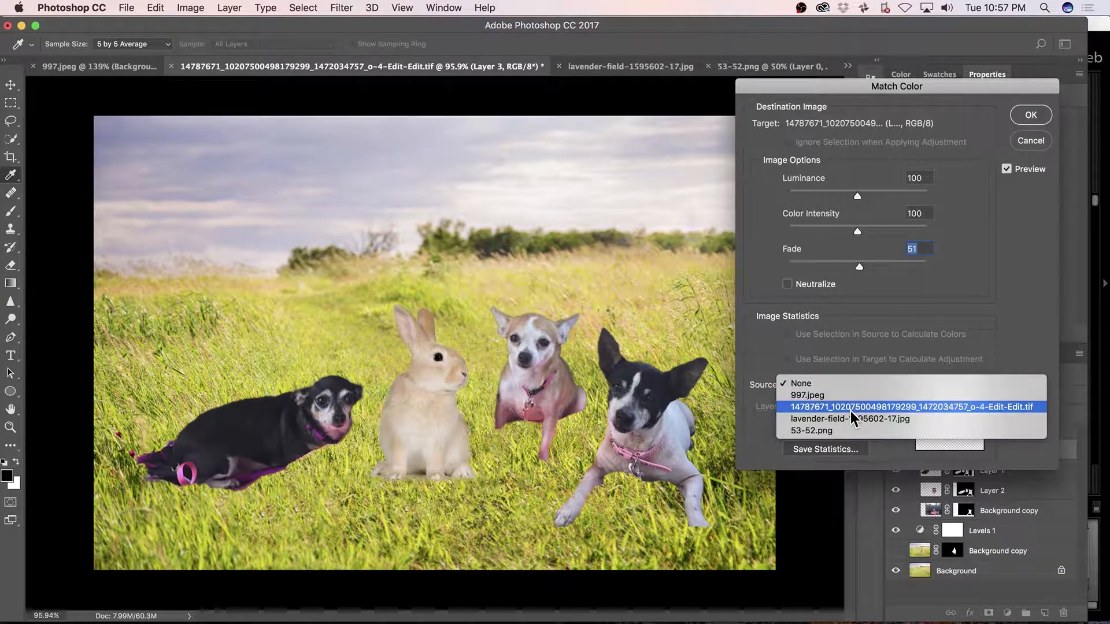
{"action": "left_click", "coordinate": [839, 407]}
{"action": "left_click", "coordinate": [834, 407]}
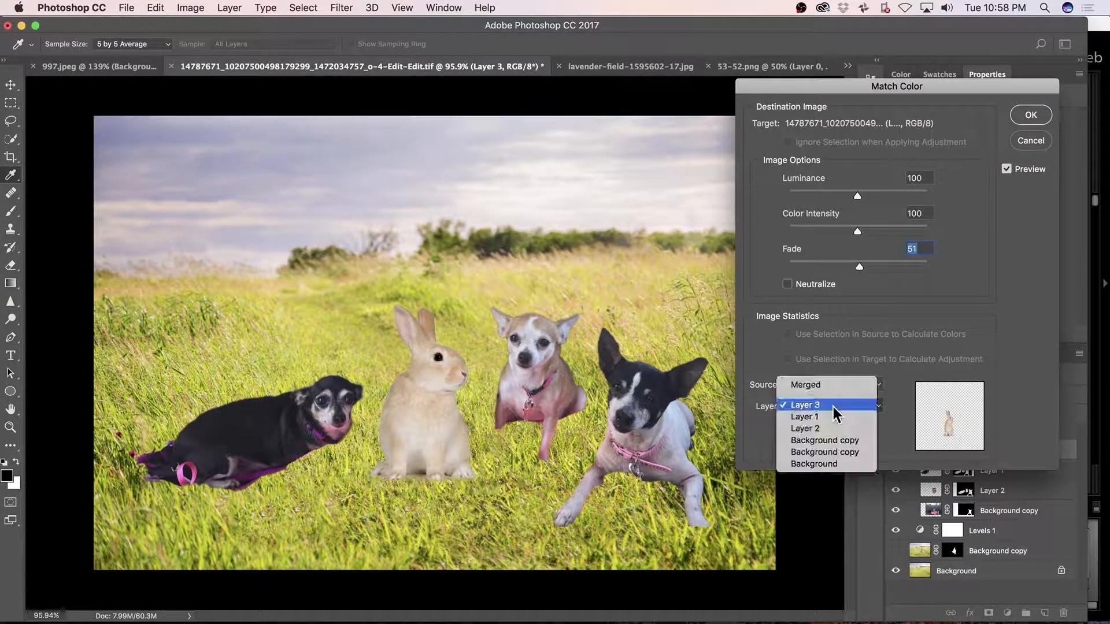
{"action": "left_click", "coordinate": [847, 463]}
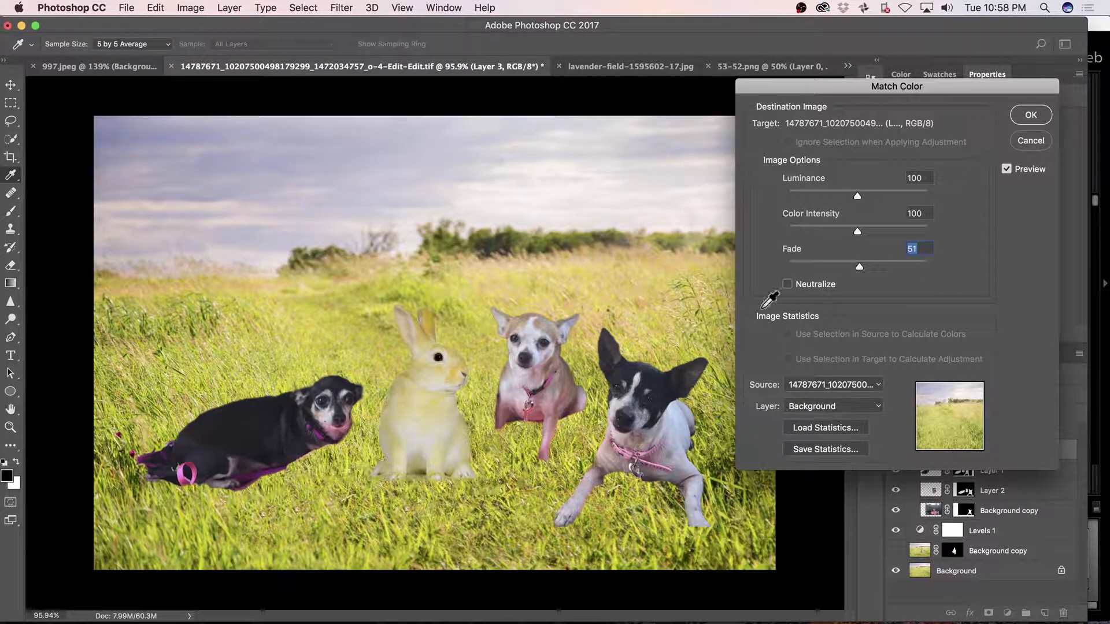
{"action": "left_click_drag", "start_coordinate": [860, 266], "coordinate": [892, 264]}
{"action": "left_click", "coordinate": [1030, 118]}
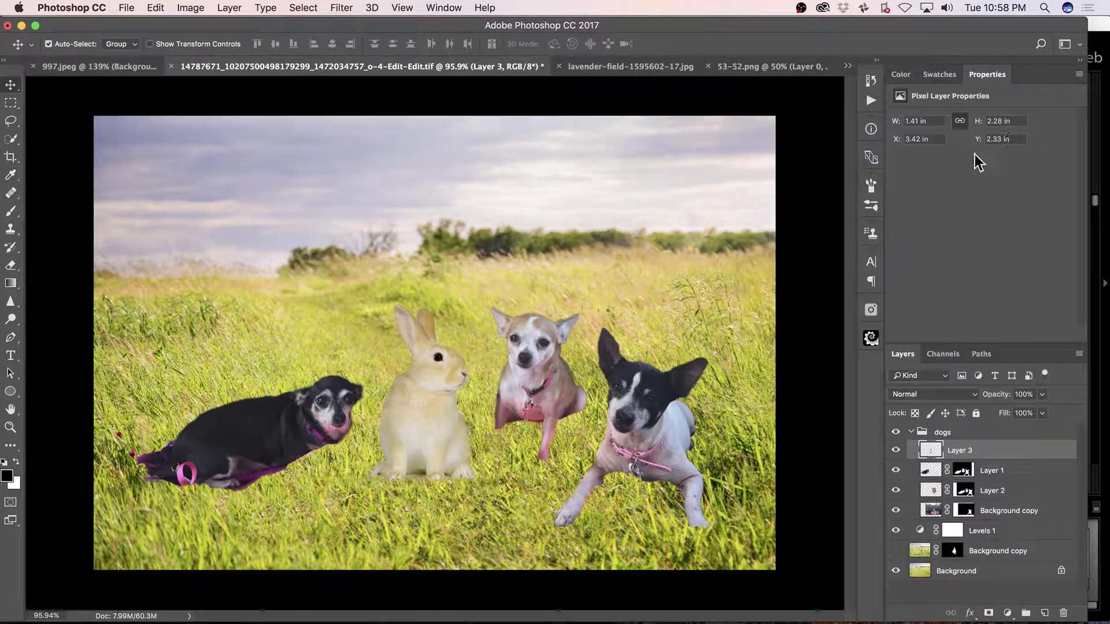
- Match the lying black dog's layer to the composite's Background layer with Match Color at Fade 72
{"action": "left_click", "coordinate": [947, 471]}
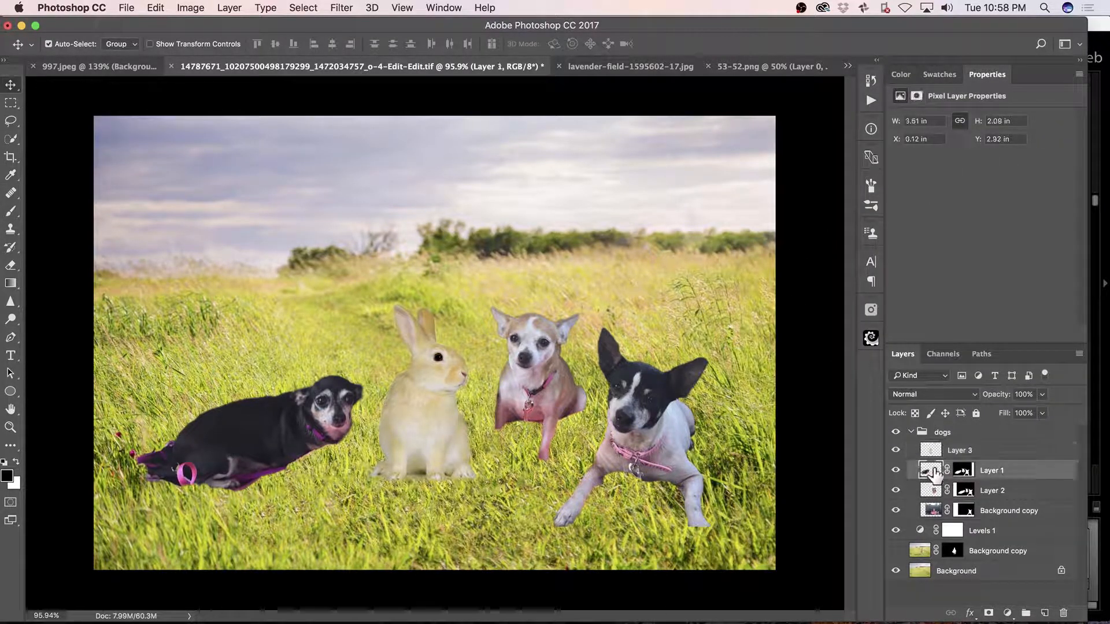
{"action": "left_click", "coordinate": [190, 8]}
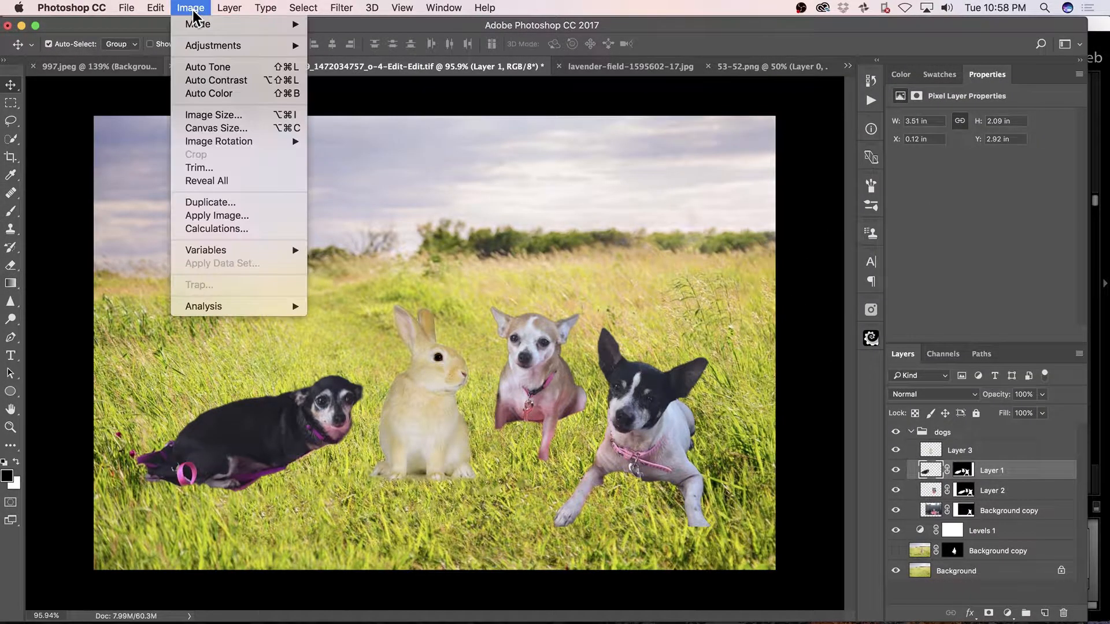
{"action": "left_click", "coordinate": [364, 330]}
{"action": "left_click", "coordinate": [832, 384]}
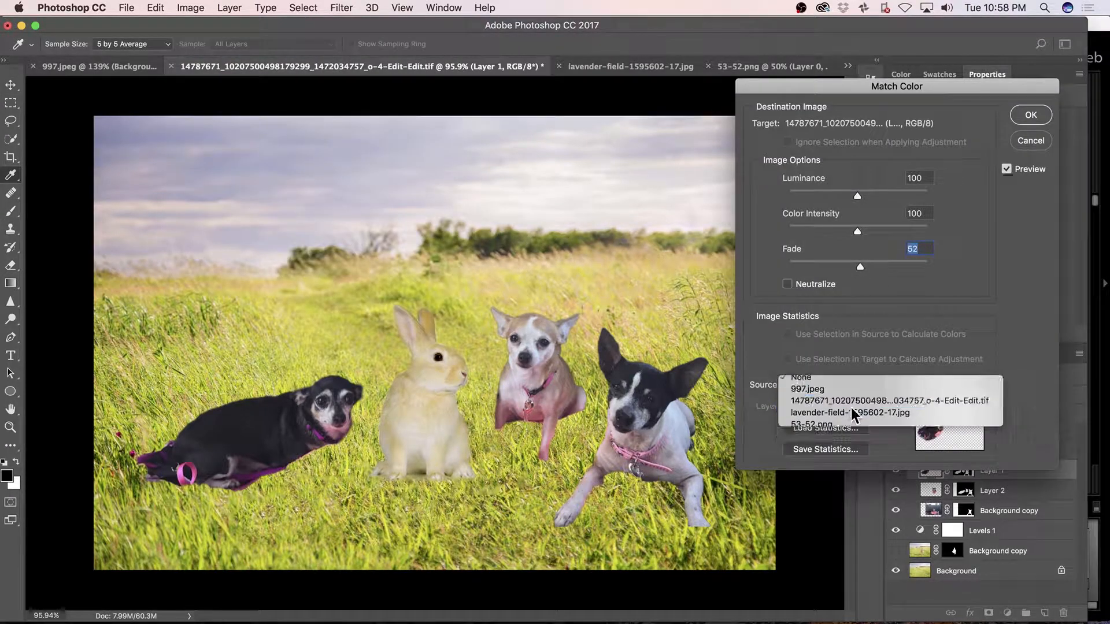
{"action": "left_click", "coordinate": [832, 407]}
{"action": "left_click_drag", "start_coordinate": [888, 268], "coordinate": [892, 276]}
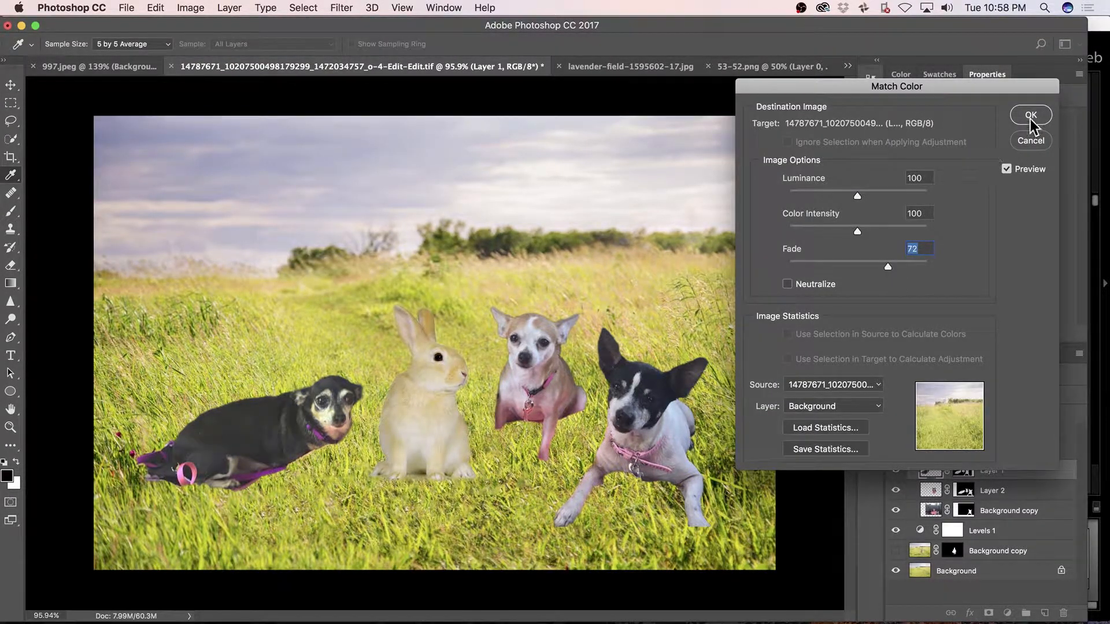
{"action": "left_click", "coordinate": [1031, 119]}
- Apply Match Color to the tan dog's Layer 2, using the composite's Background layer as source and a high partial Fade
{"action": "left_click", "coordinate": [992, 491]}
{"action": "left_click", "coordinate": [191, 8]}
{"action": "mouse_move", "coordinate": [220, 44]}
{"action": "left_click", "coordinate": [352, 330]}
{"action": "left_click", "coordinate": [831, 387]}
{"action": "left_click", "coordinate": [838, 409]}
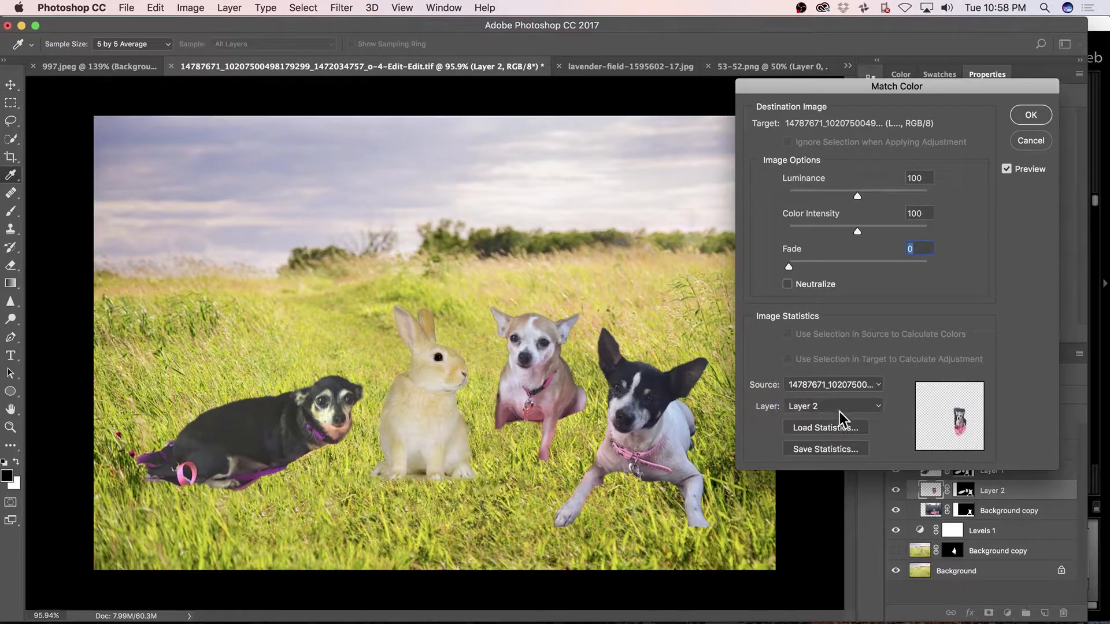
{"action": "left_click", "coordinate": [838, 408]}
{"action": "left_click", "coordinate": [832, 435]}
{"action": "left_click_drag", "start_coordinate": [789, 267], "coordinate": [893, 269]}
{"action": "left_click", "coordinate": [1031, 115]}
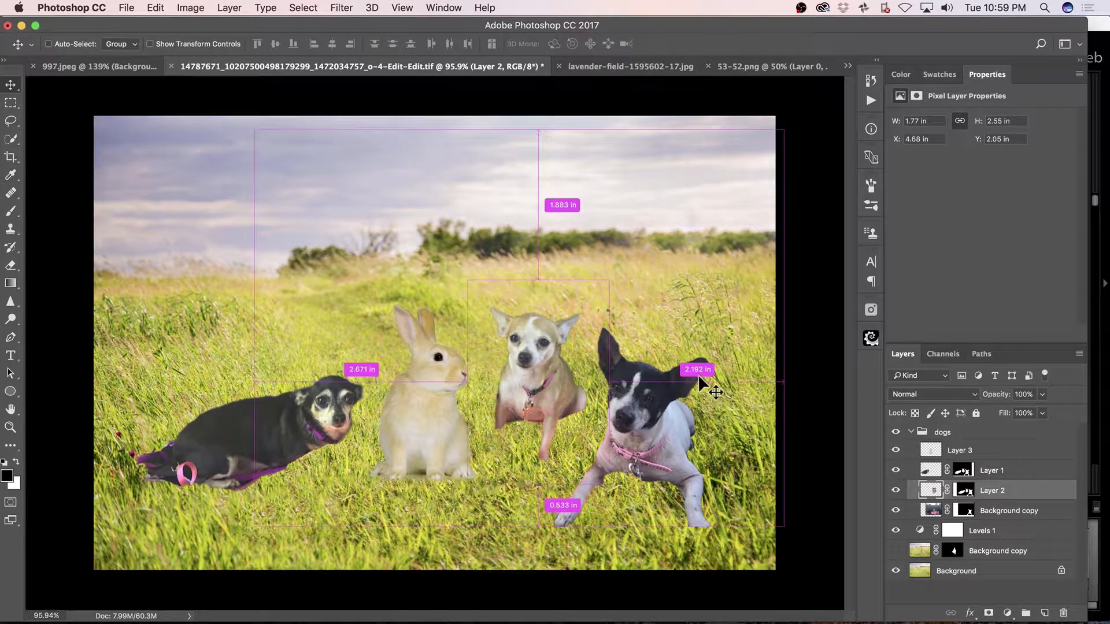
- Compare the tan dog before and after the colour match by repeatedly undoing and redoing it
{"action": "key", "text": "super+z"}
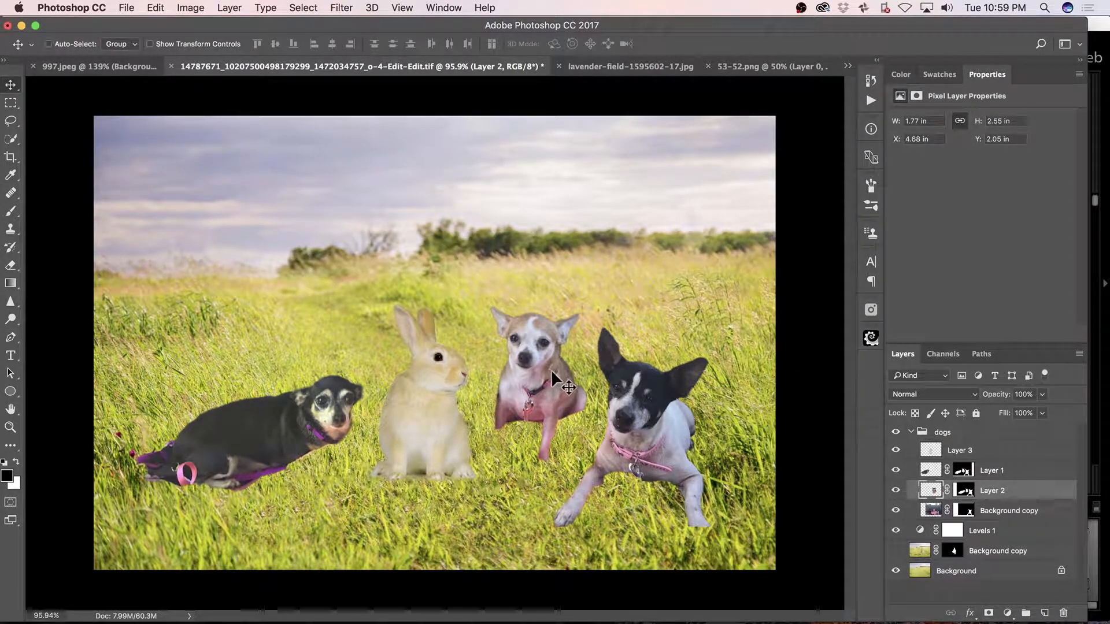
{"action": "key", "text": "super+z"}
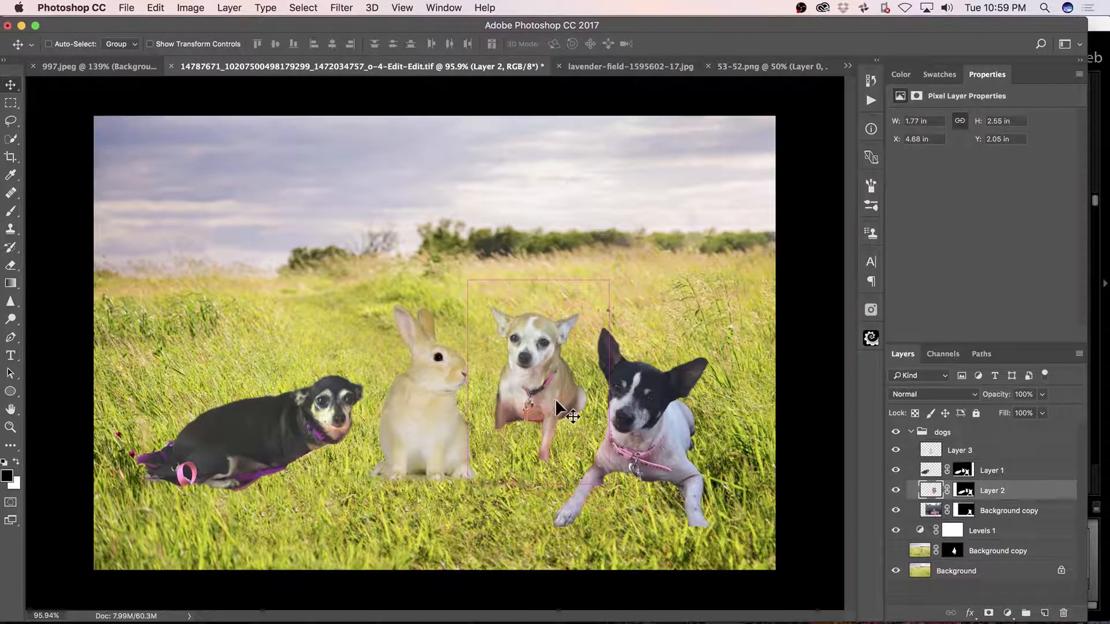
{"action": "key", "text": "super+z"}
{"action": "key", "text": "super+z"}
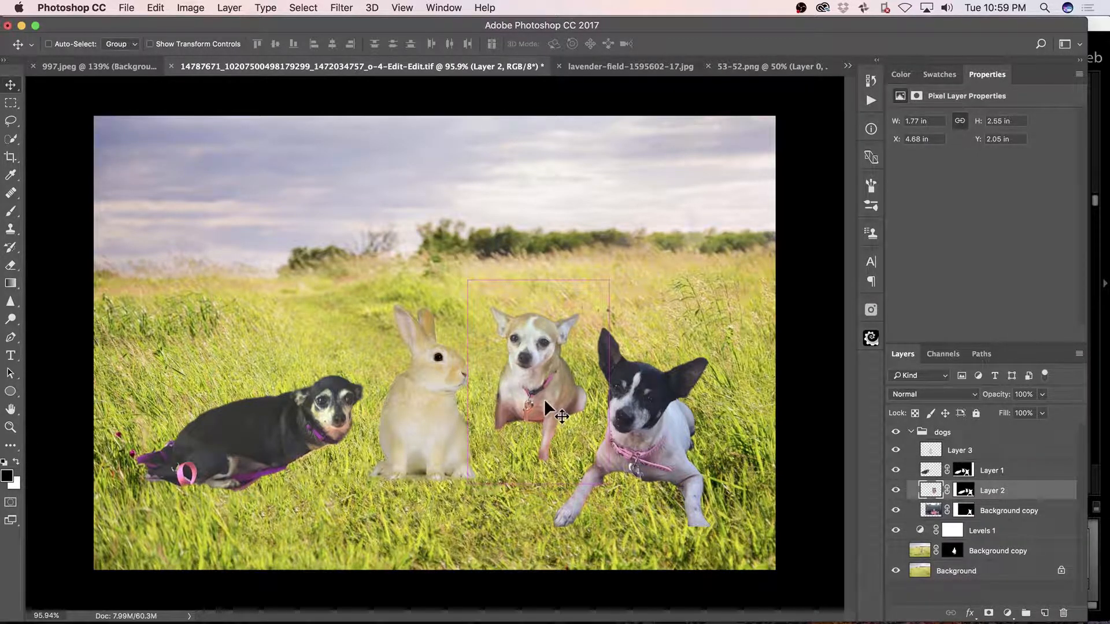
{"action": "key", "text": "super+z"}
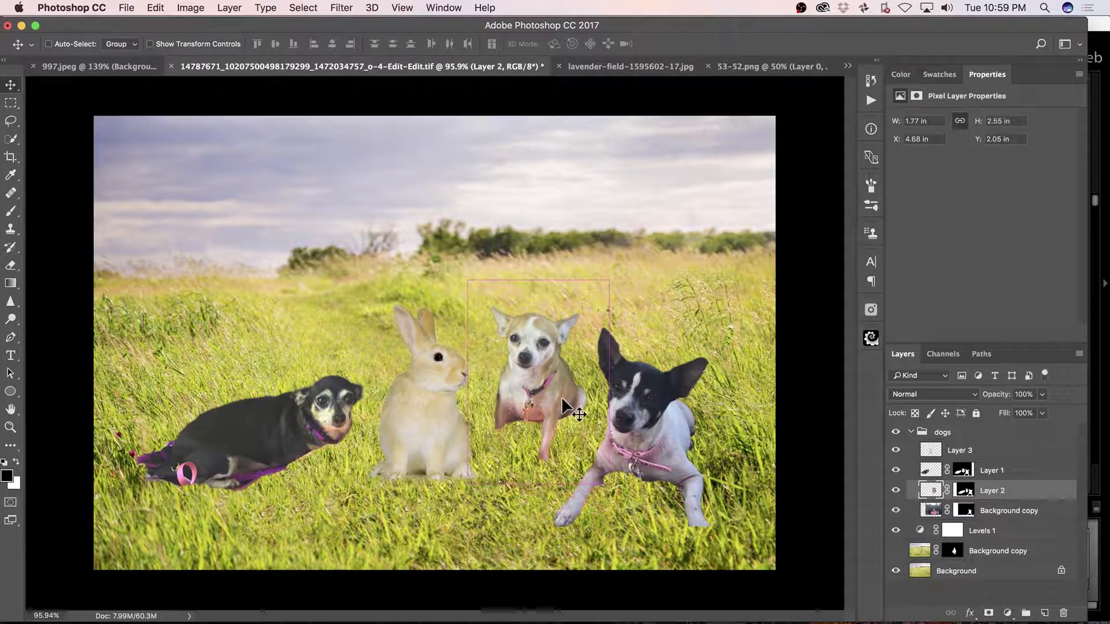
{"action": "key", "text": "super+z"}
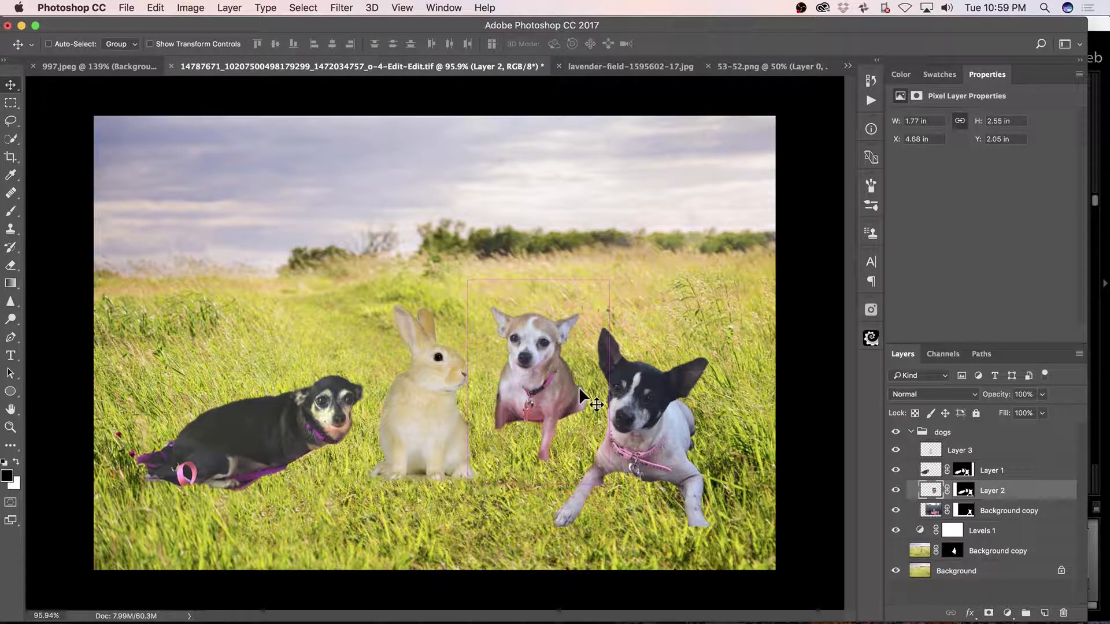
{"action": "key", "text": "super+z"}
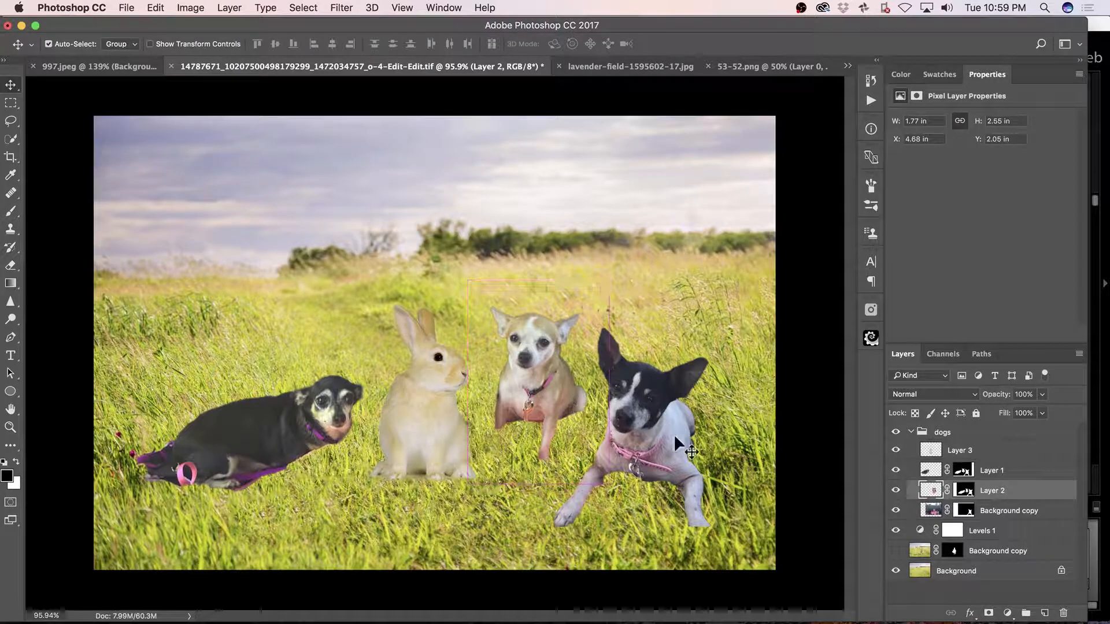
- Match the black-and-white dog's Background copy layer to the composite's Background layer with Match Color at Fade 75
{"action": "left_click", "coordinate": [934, 507]}
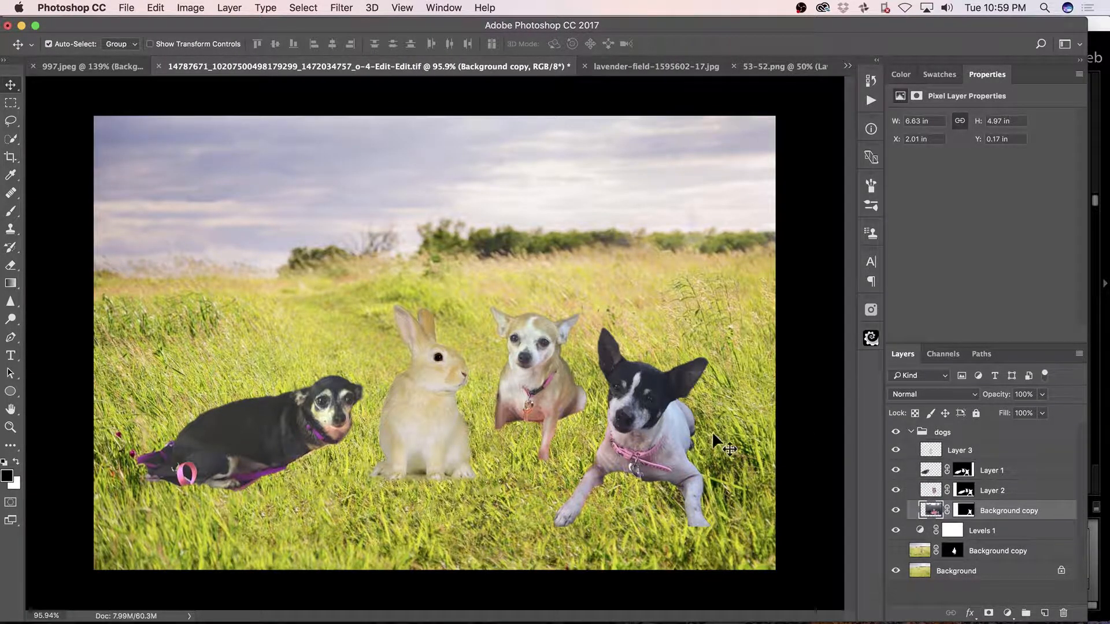
{"action": "left_click", "coordinate": [656, 425]}
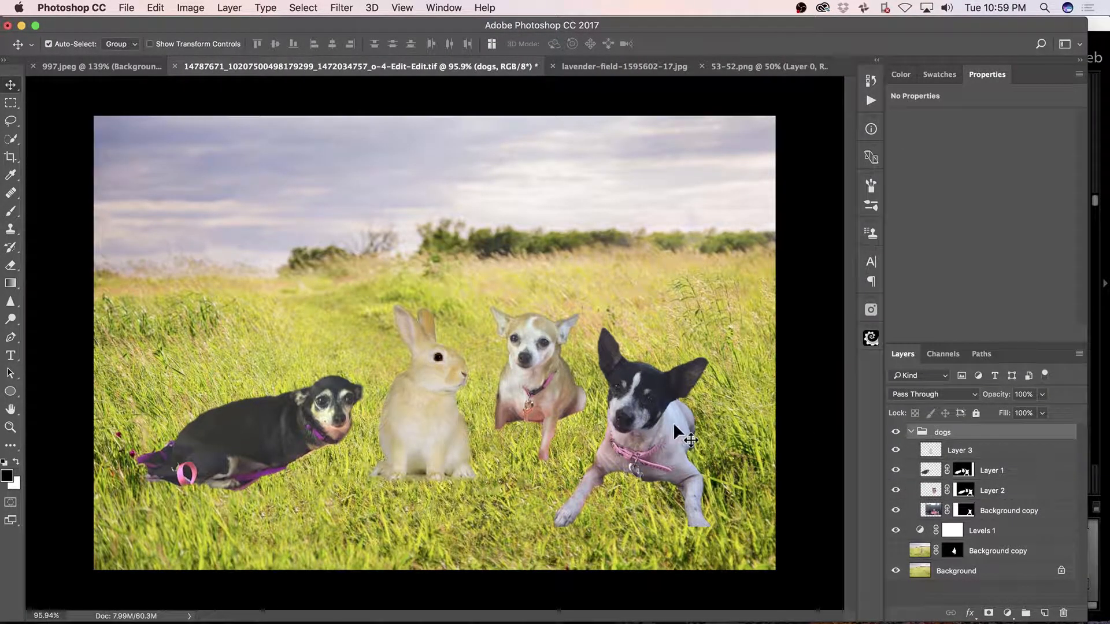
{"action": "left_click", "coordinate": [935, 510]}
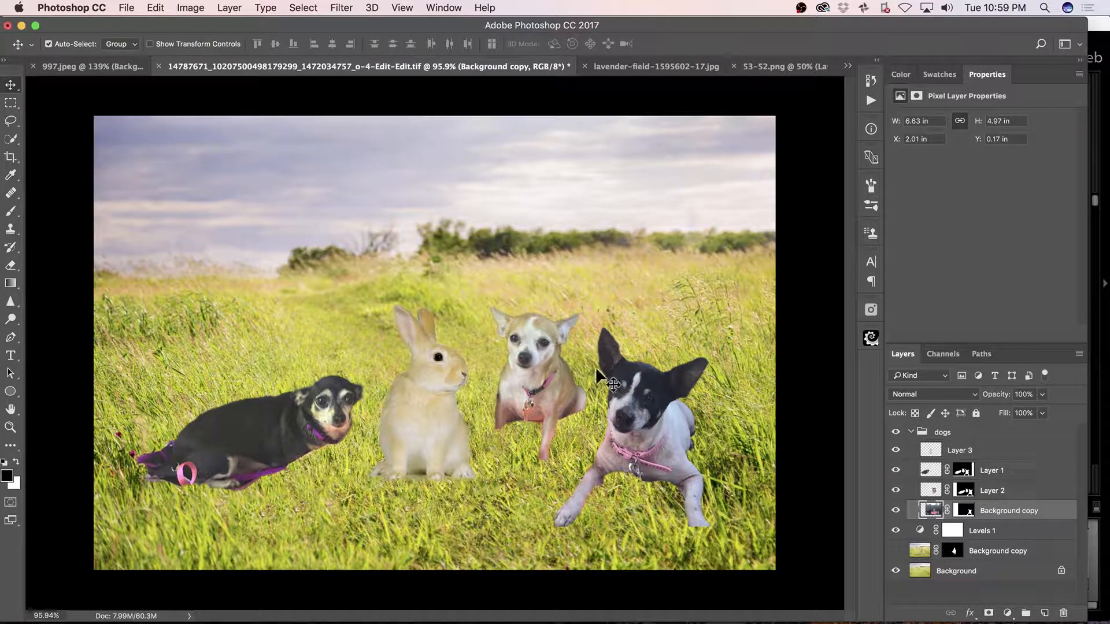
{"action": "left_click", "coordinate": [190, 8]}
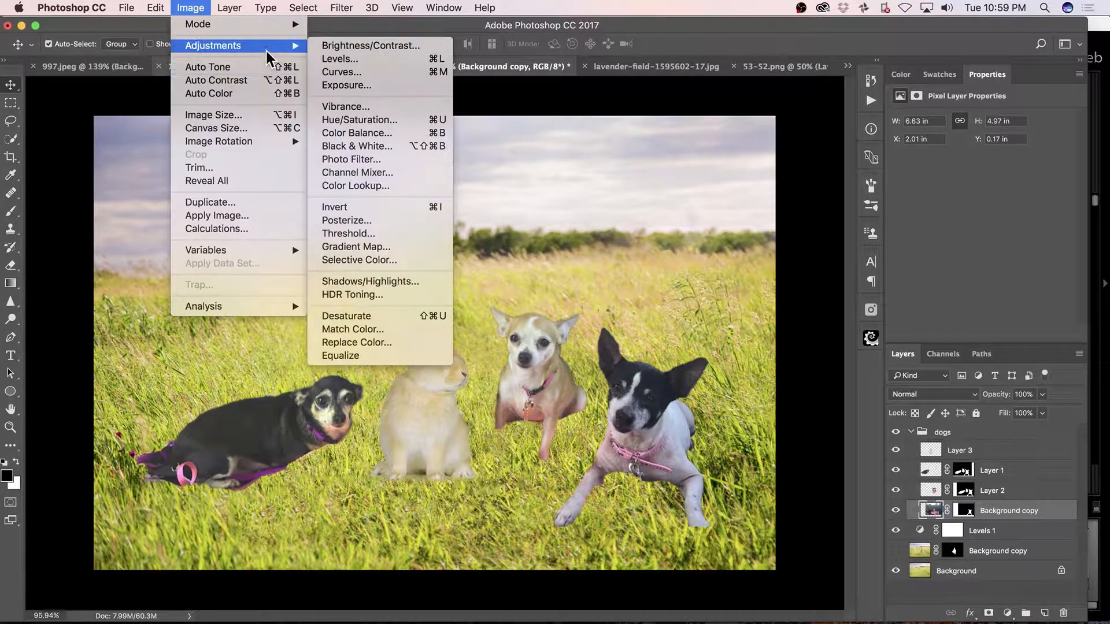
{"action": "mouse_move", "coordinate": [303, 52]}
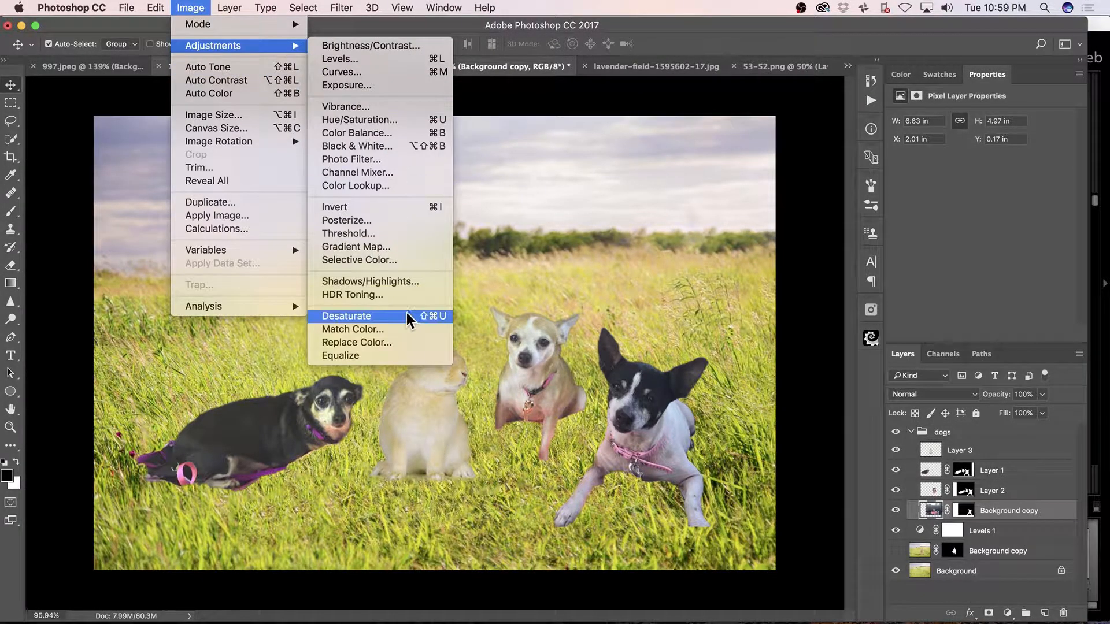
{"action": "left_click", "coordinate": [411, 329]}
{"action": "left_click_drag", "start_coordinate": [789, 268], "coordinate": [893, 267]}
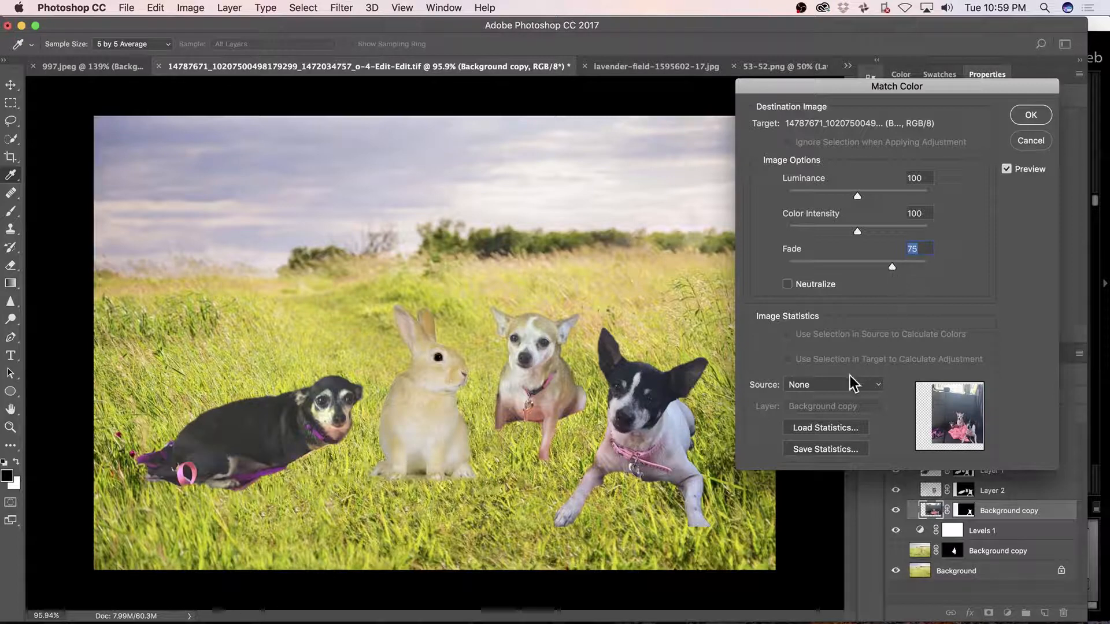
{"action": "left_click", "coordinate": [850, 383]}
{"action": "left_click", "coordinate": [845, 407]}
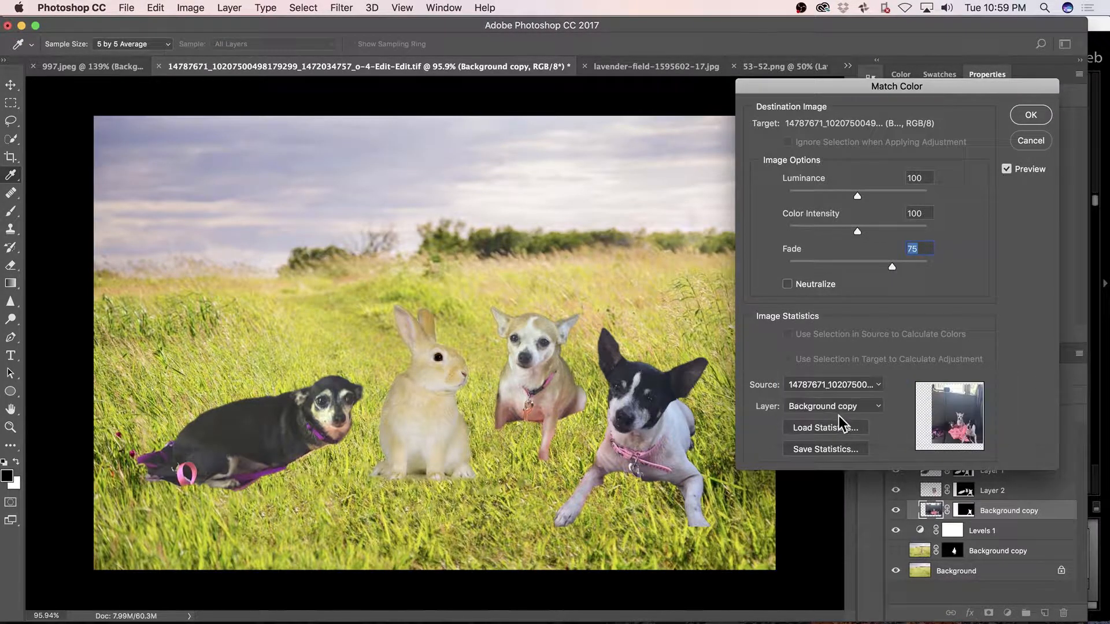
{"action": "left_click", "coordinate": [838, 408]}
{"action": "left_click", "coordinate": [843, 426]}
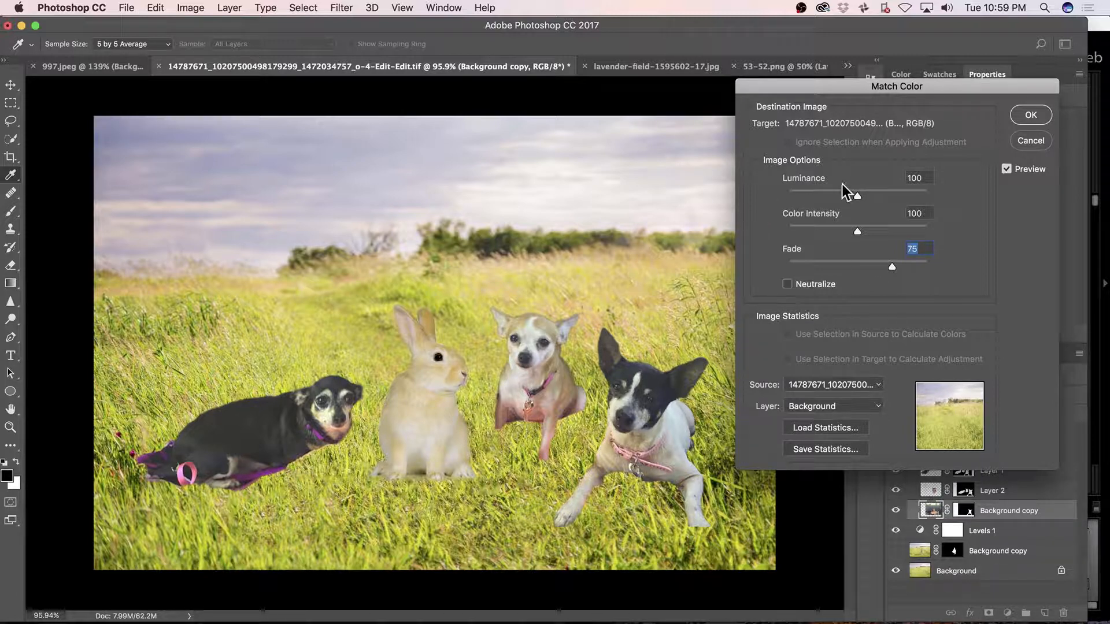
{"action": "left_click", "coordinate": [1026, 115]}
- Run the Create Test Group action with the dogs group selected to add the check layers above it
{"action": "left_click", "coordinate": [975, 433]}
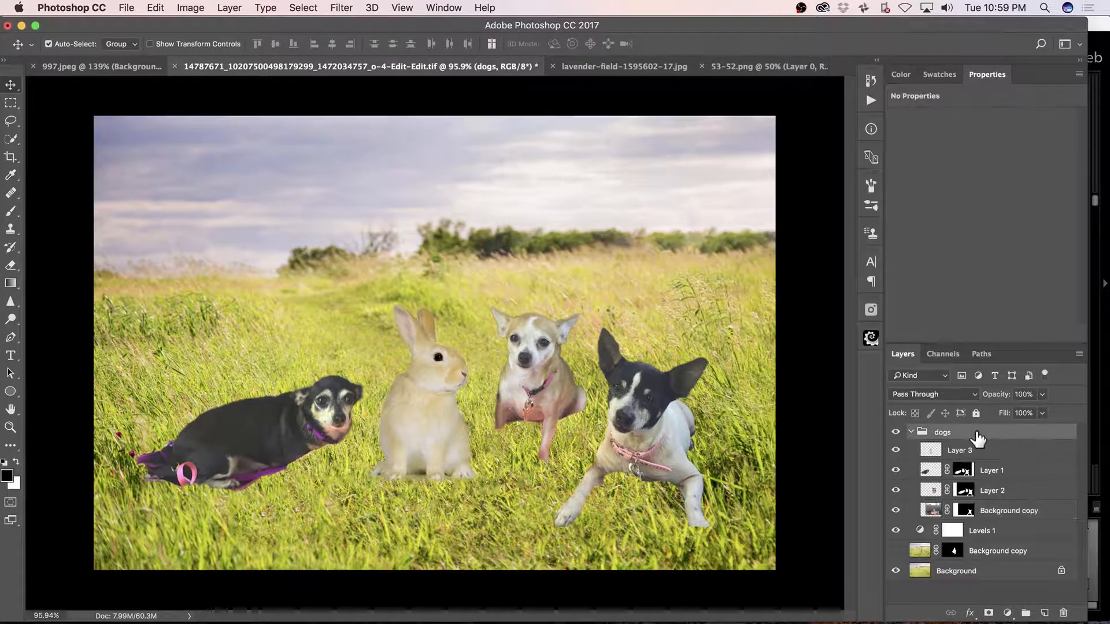
{"action": "left_click", "coordinate": [871, 100]}
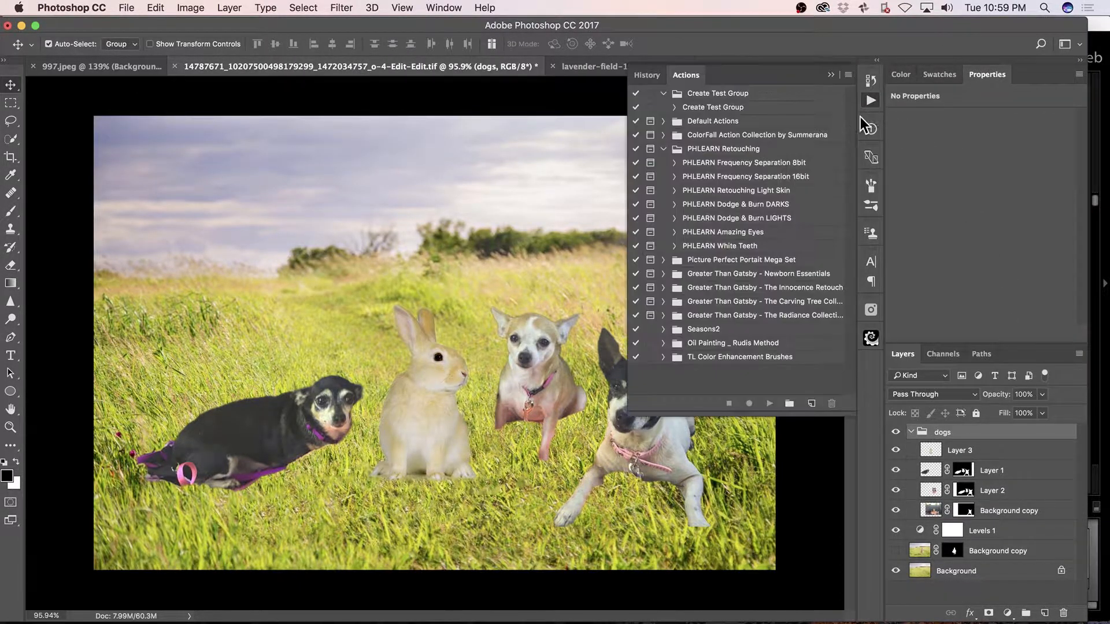
{"action": "left_click", "coordinate": [731, 110]}
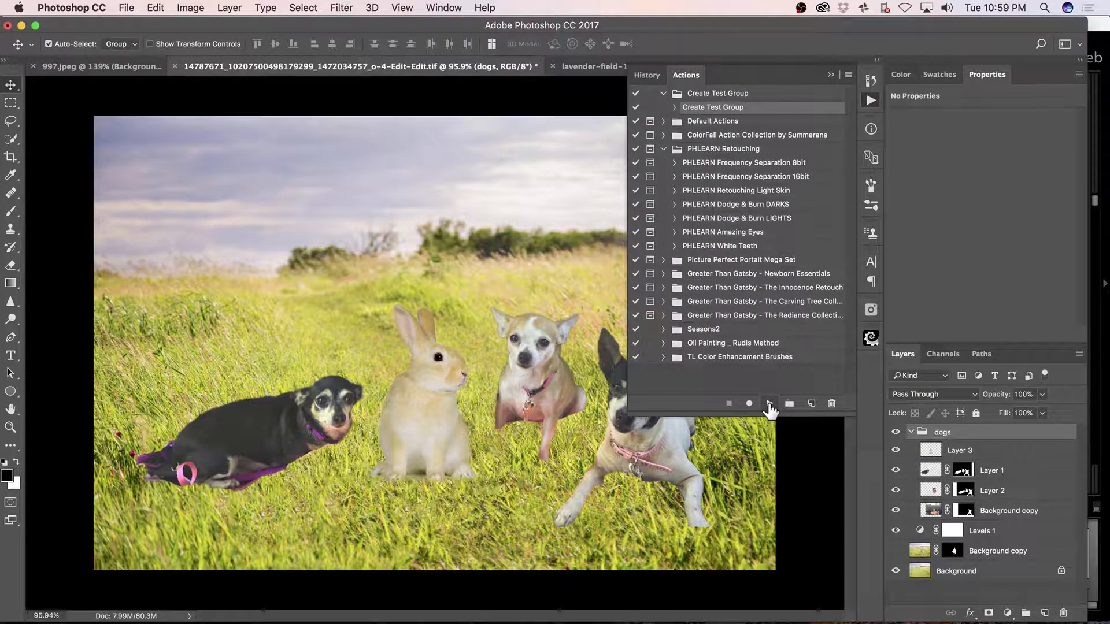
{"action": "left_click", "coordinate": [770, 404]}
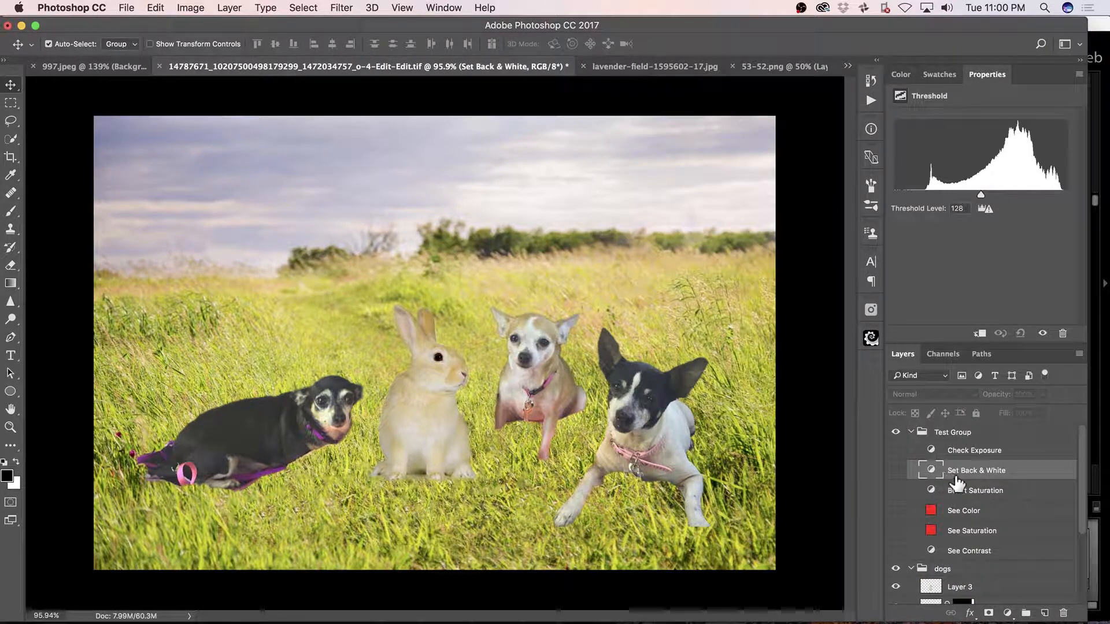
- Move the rabbit's Layer 3 out of the dogs group to directly above it, and select the dogs group
{"action": "left_click_drag", "start_coordinate": [1080, 464], "coordinate": [1080, 534]}
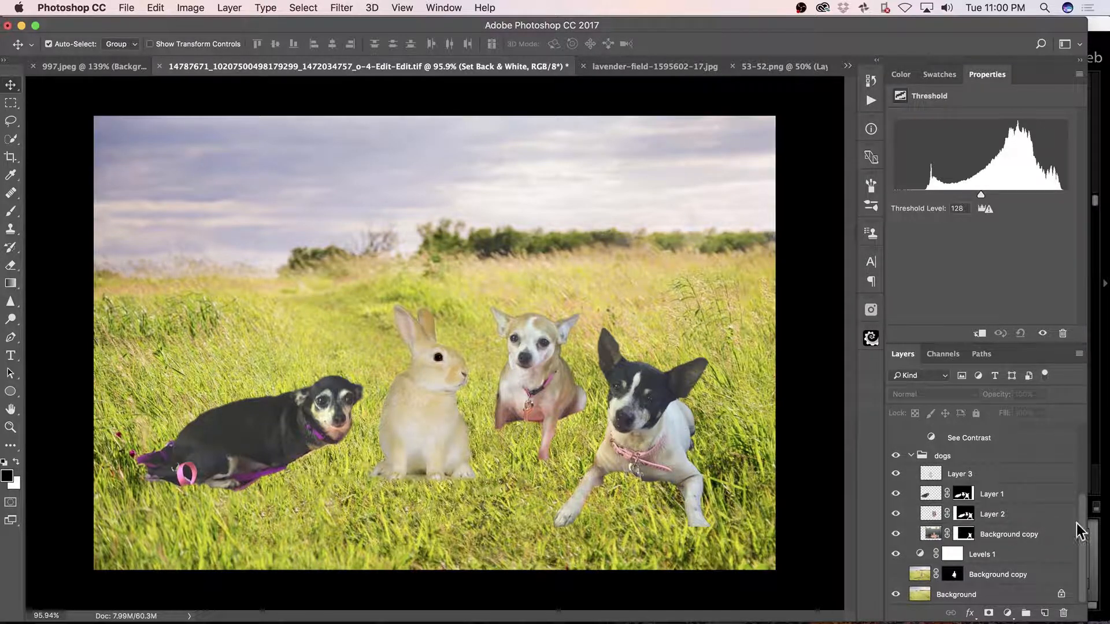
{"action": "mouse_move", "coordinate": [1082, 514]}
{"action": "left_mouse_down"}
{"action": "mouse_move", "coordinate": [1082, 486]}
{"action": "mouse_move", "coordinate": [1079, 504]}
{"action": "left_mouse_up"}
{"action": "left_click", "coordinate": [1026, 555]}
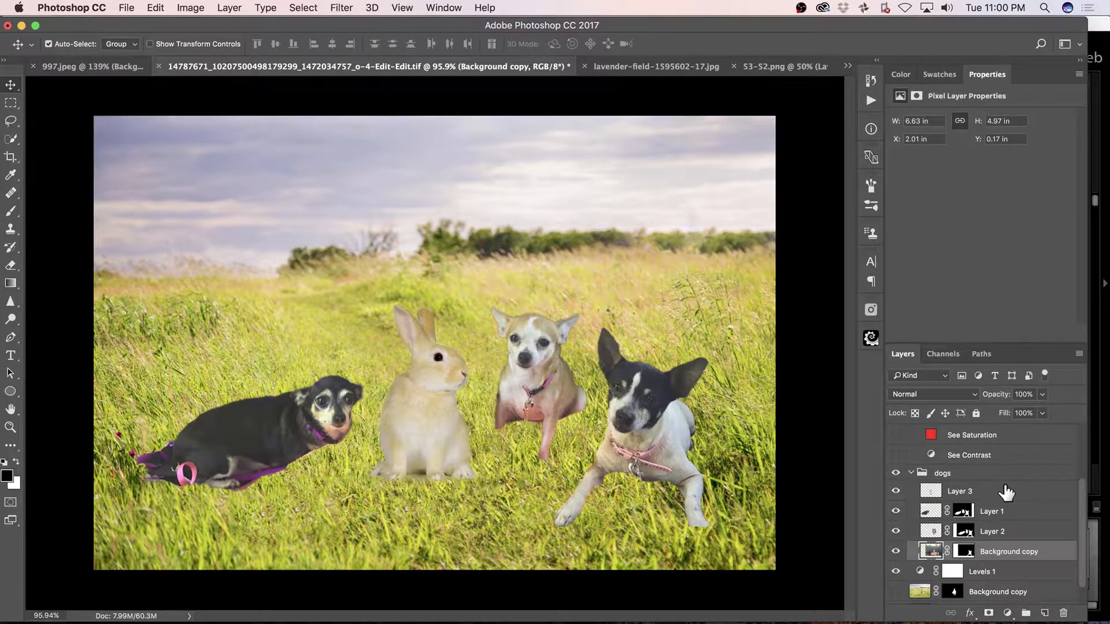
{"action": "left_click_drag", "start_coordinate": [1006, 492], "coordinate": [1003, 465]}
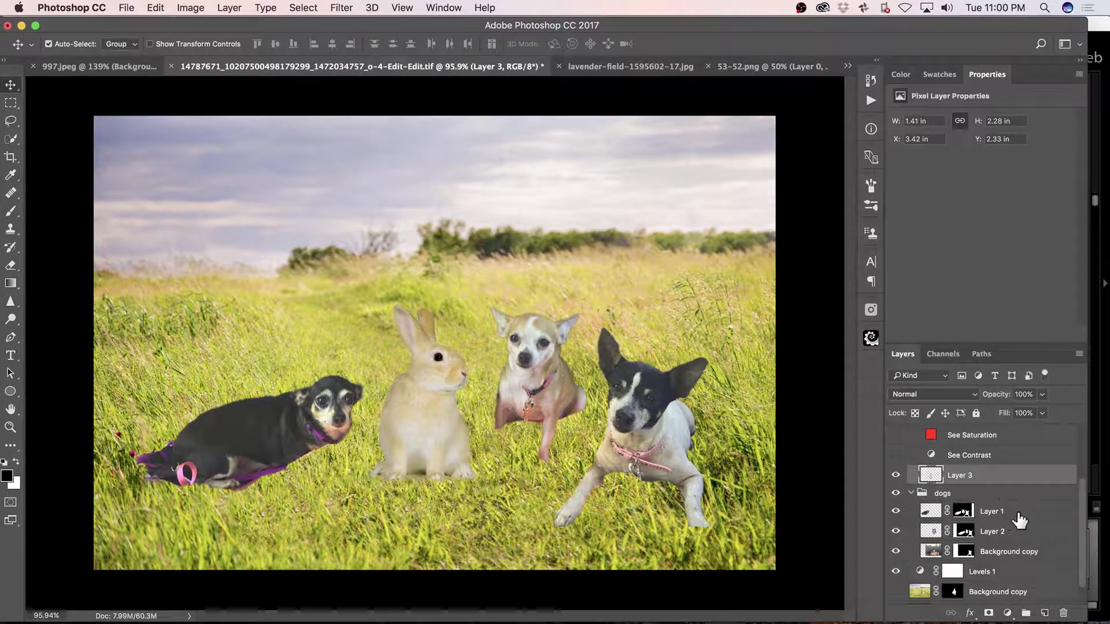
{"action": "left_click", "coordinate": [999, 493]}
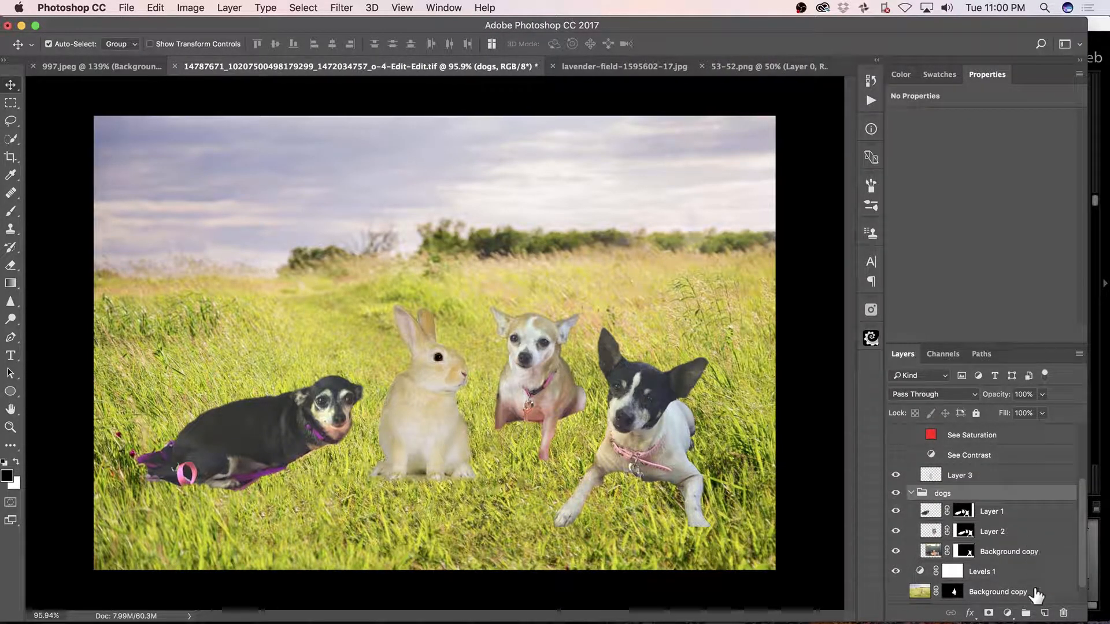
- Add a Curves adjustment layer at the top of the dogs group, then show and select the Set Back & White check layer
{"action": "left_click", "coordinate": [1008, 612]}
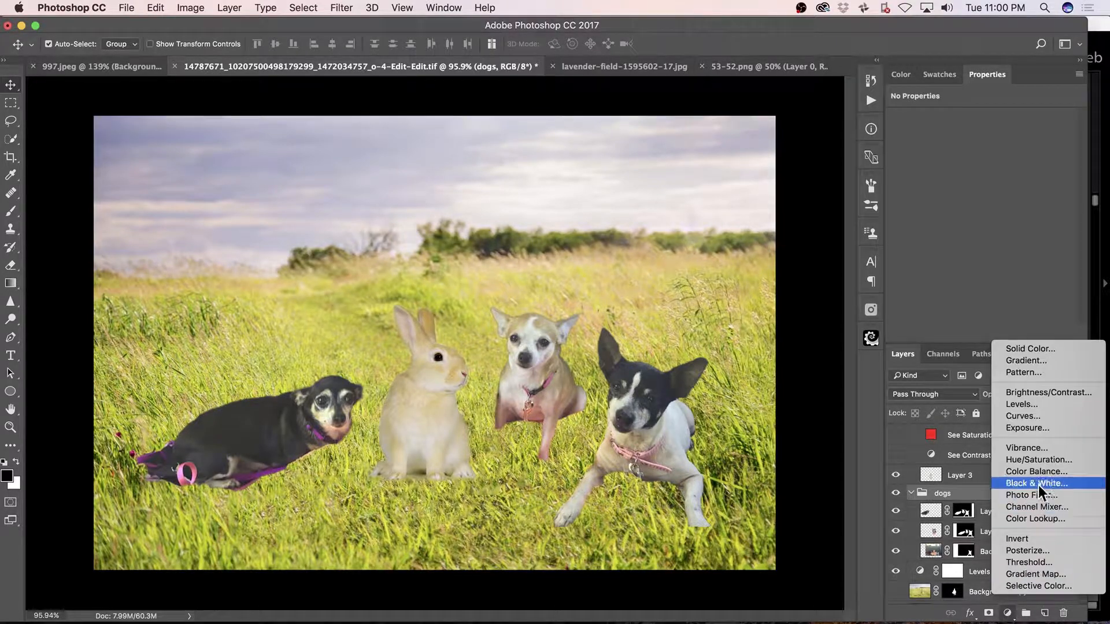
{"action": "left_click", "coordinate": [1046, 417]}
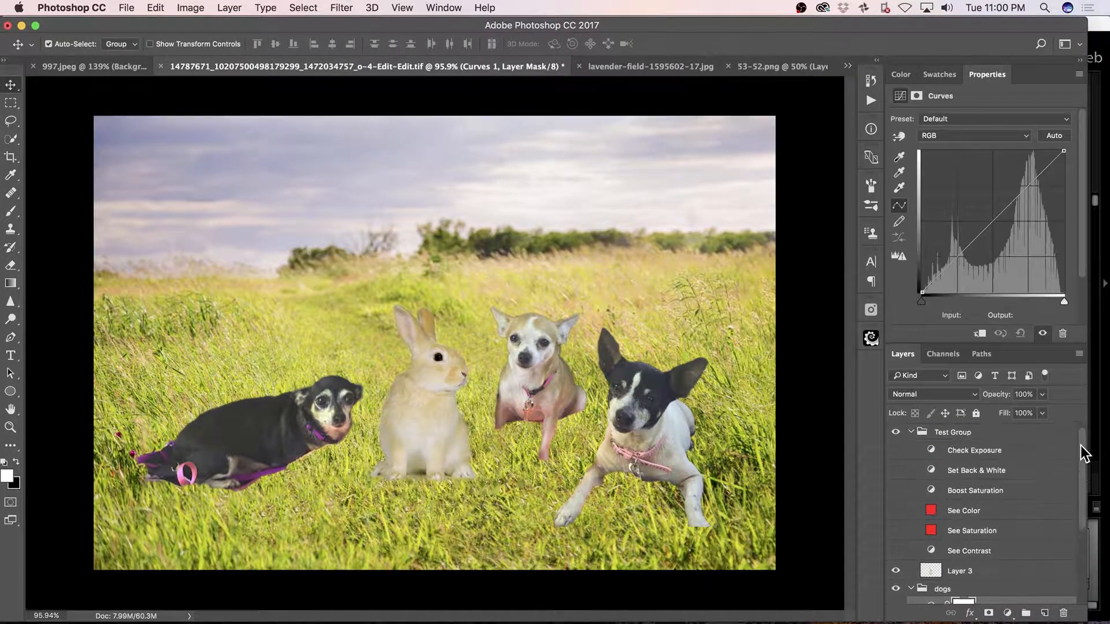
{"action": "left_click", "coordinate": [896, 470]}
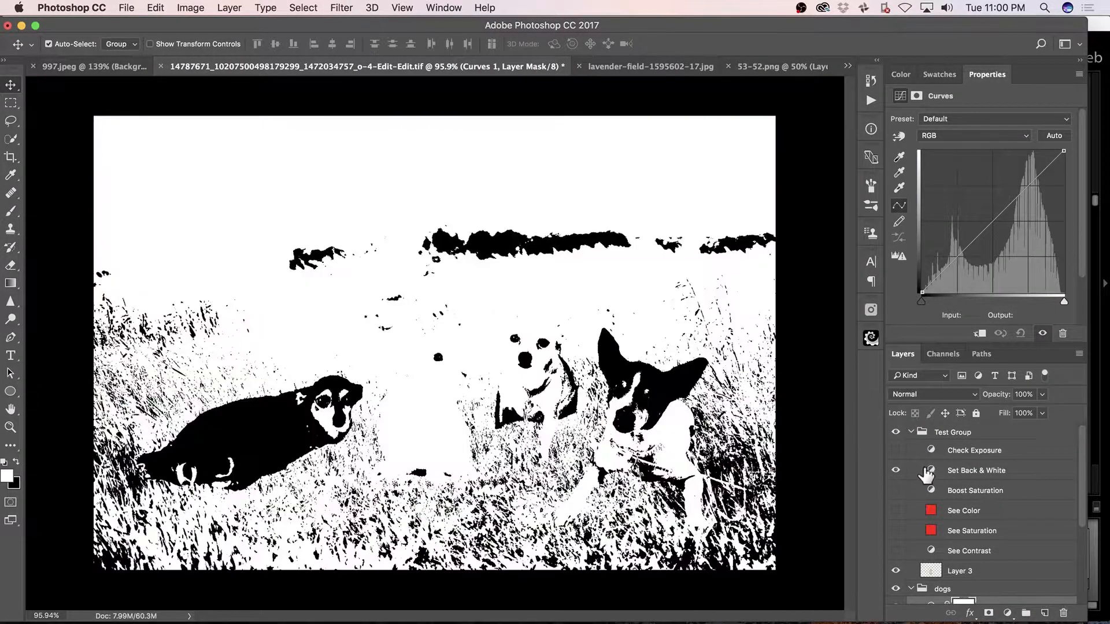
{"action": "left_click", "coordinate": [929, 470]}
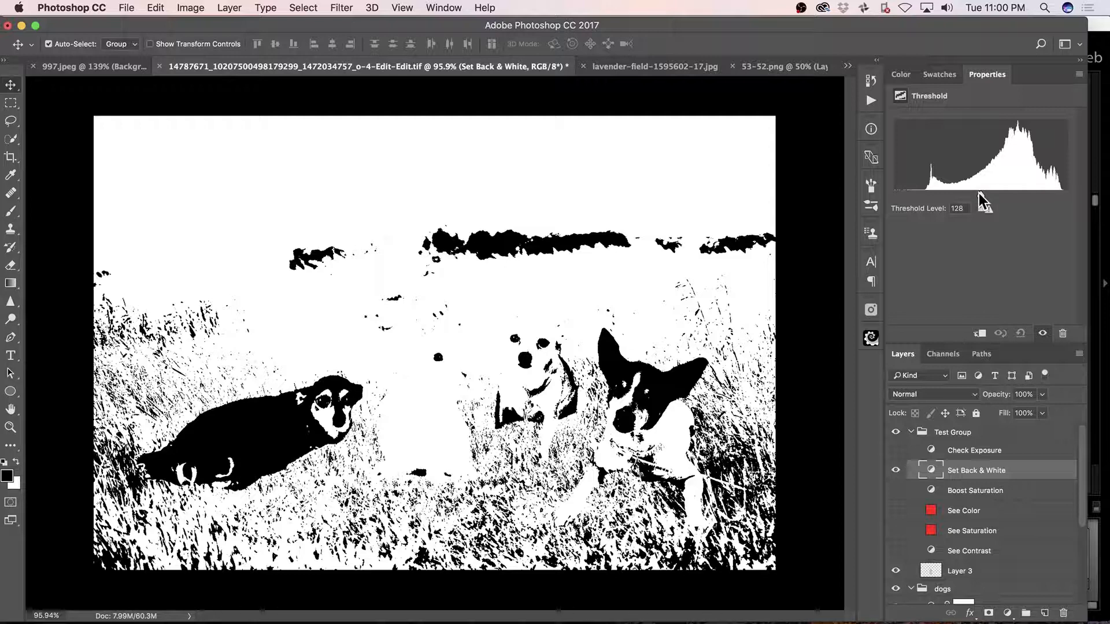
- Set the threshold level of the Set Back & White check layer to 24 to isolate the scene's darkest areas
{"action": "left_click_drag", "start_coordinate": [979, 197], "coordinate": [890, 196]}
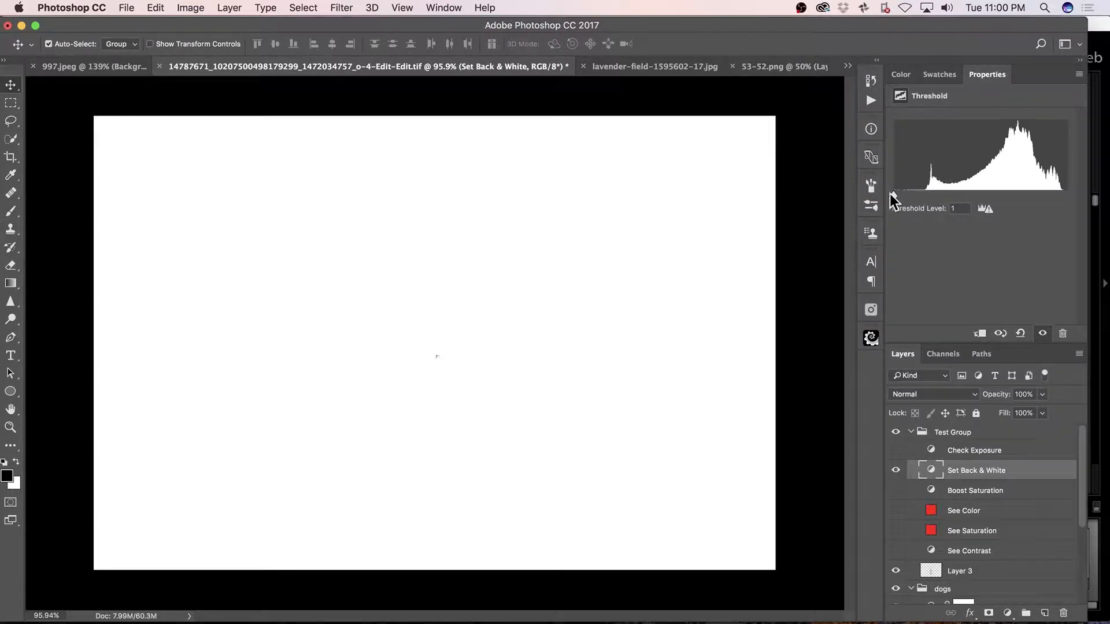
{"action": "mouse_move", "coordinate": [897, 194]}
{"action": "left_mouse_down"}
{"action": "mouse_move", "coordinate": [986, 191]}
{"action": "mouse_move", "coordinate": [904, 208]}
{"action": "left_mouse_up"}
{"action": "mouse_move", "coordinate": [904, 196]}
{"action": "left_mouse_down"}
{"action": "mouse_move", "coordinate": [1032, 195]}
{"action": "mouse_move", "coordinate": [923, 201]}
{"action": "left_mouse_up"}
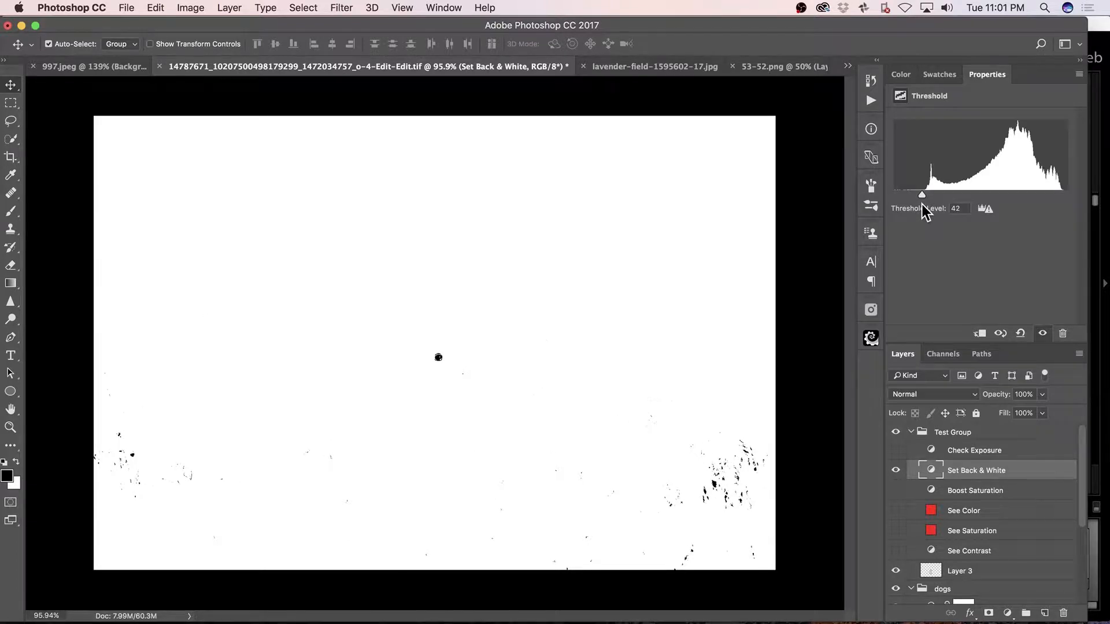
{"action": "mouse_move", "coordinate": [920, 206]}
{"action": "left_mouse_down"}
{"action": "mouse_move", "coordinate": [915, 217]}
{"action": "mouse_move", "coordinate": [910, 193]}
{"action": "left_mouse_up"}
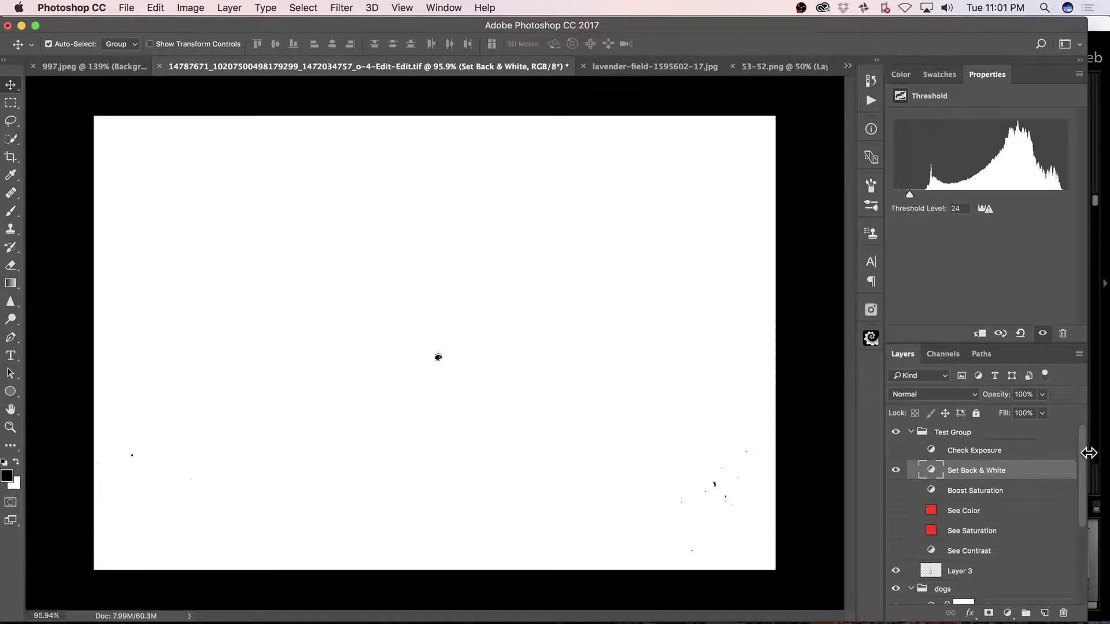
- Raise the black point of the Curves 1 layer in the dogs group to input 20
{"action": "left_click_drag", "start_coordinate": [1084, 456], "coordinate": [1081, 513]}
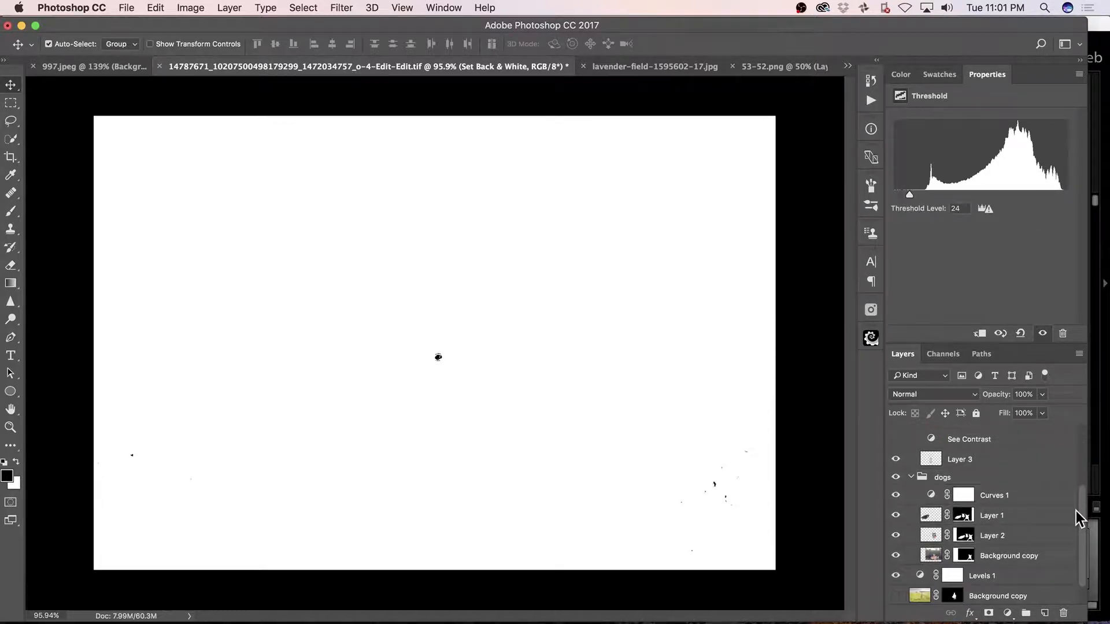
{"action": "left_click", "coordinate": [932, 498]}
{"action": "left_click_drag", "start_coordinate": [922, 300], "coordinate": [931, 303]}
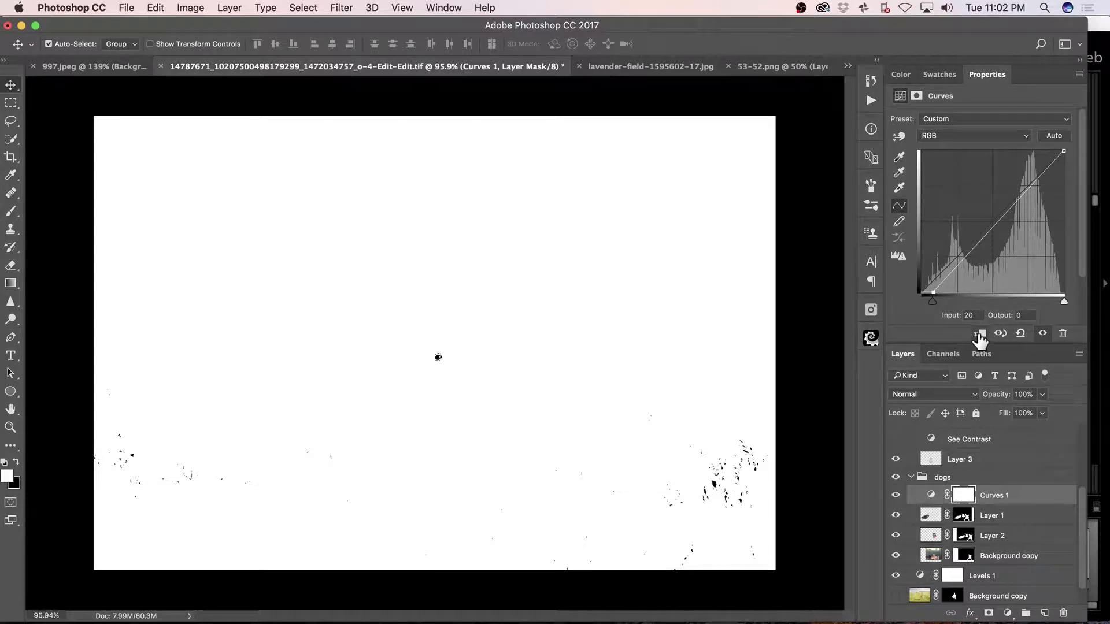
- Move the Curves 1 layer out of the dogs group to directly above it, keeping its curve settings open
{"action": "mouse_move", "coordinate": [1011, 493]}
{"action": "left_mouse_down"}
{"action": "mouse_move", "coordinate": [1007, 466]}
{"action": "mouse_move", "coordinate": [1007, 476]}
{"action": "left_mouse_up"}
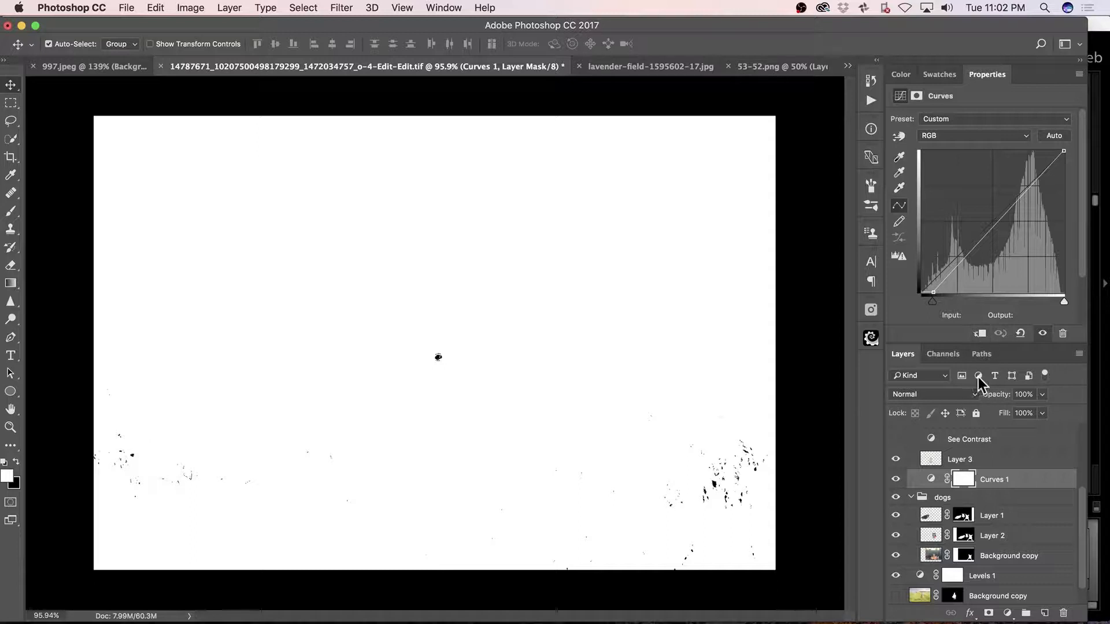
{"action": "left_click", "coordinate": [967, 481]}
{"action": "left_click", "coordinate": [931, 479]}
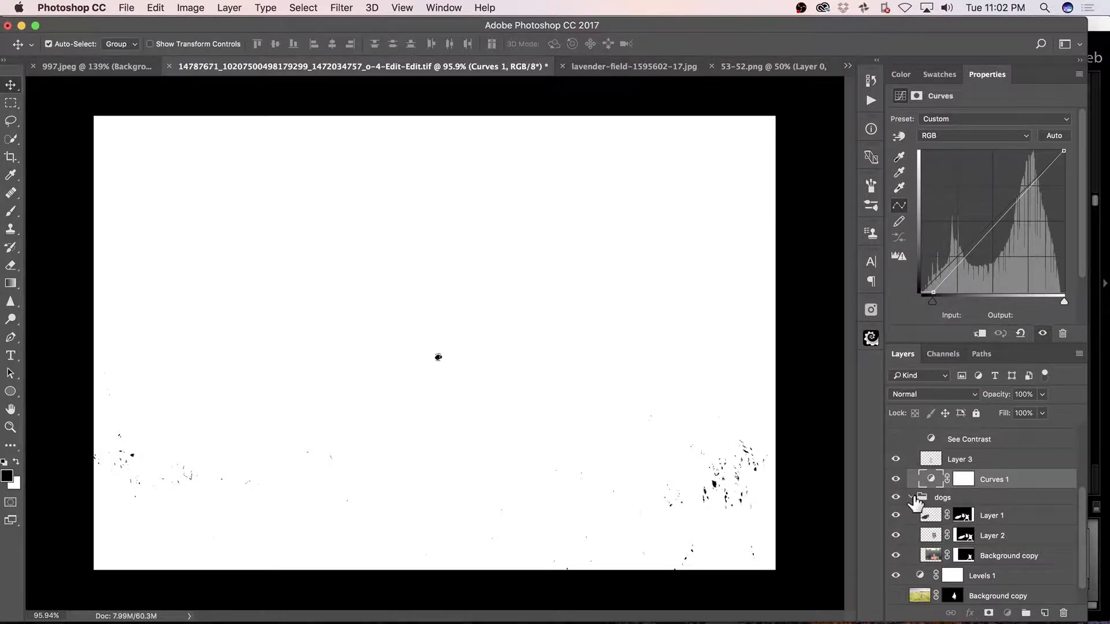
{"action": "left_click", "coordinate": [934, 499]}
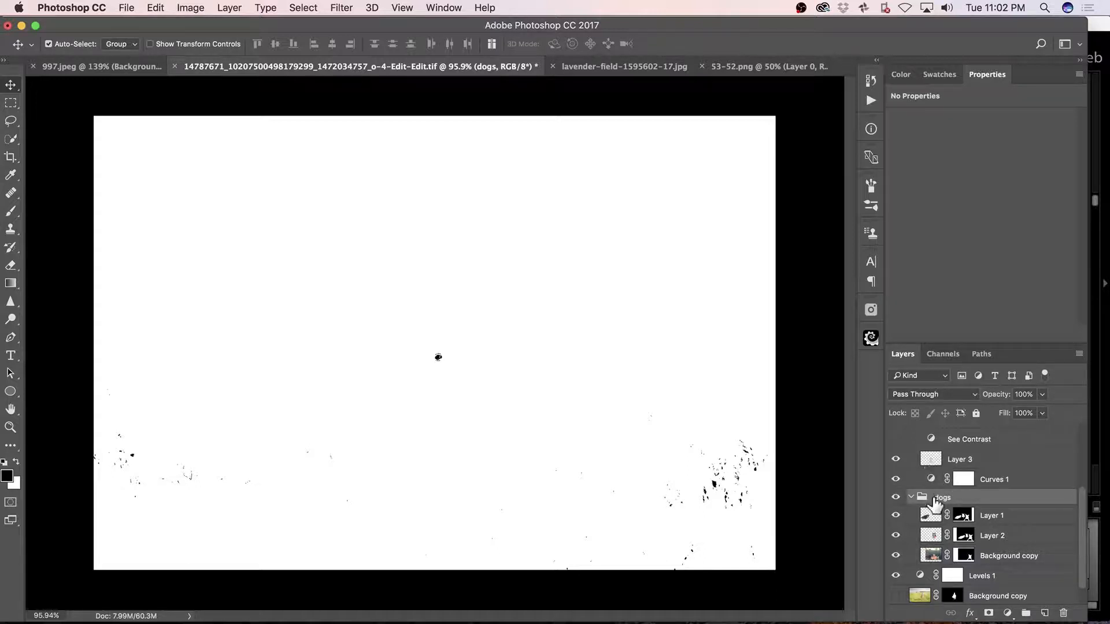
{"action": "left_click", "coordinate": [955, 483]}
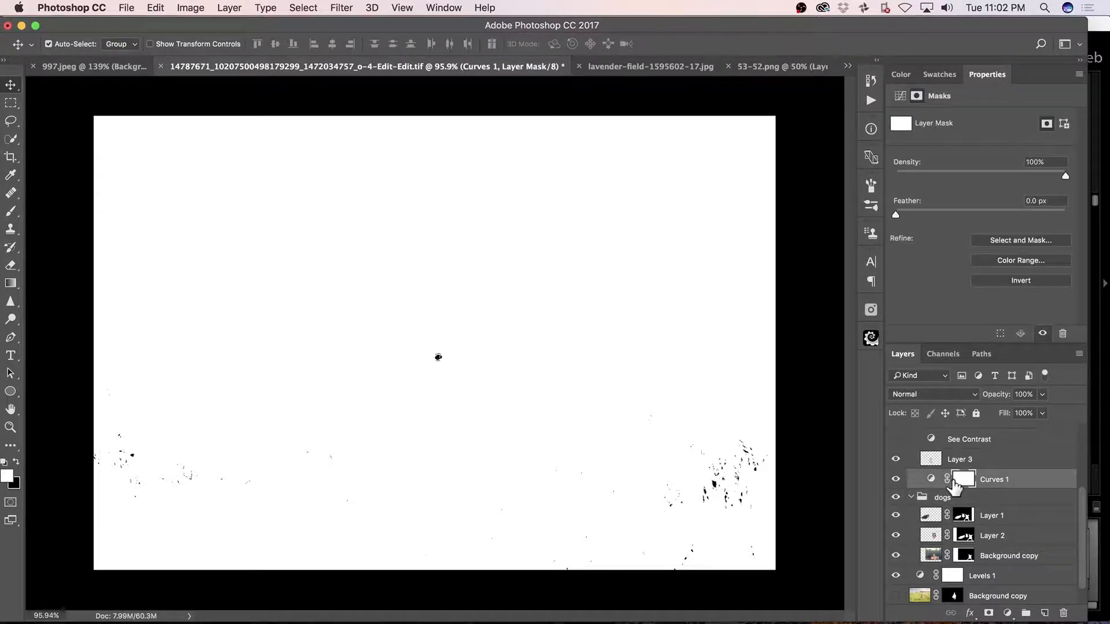
{"action": "left_click", "coordinate": [930, 480]}
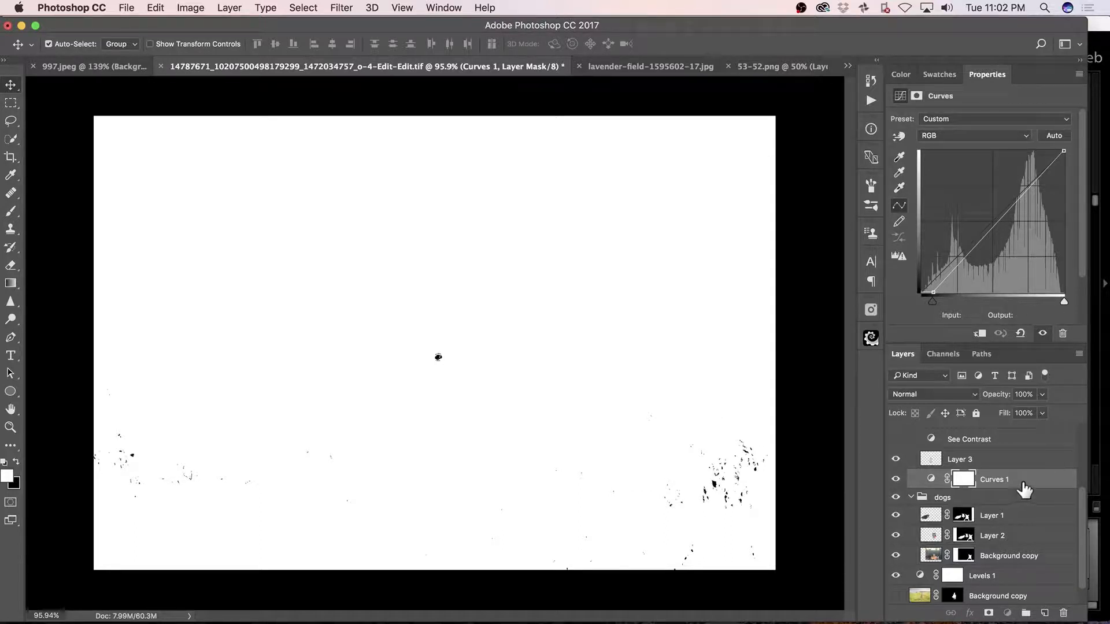
{"action": "left_click_drag", "start_coordinate": [1085, 535], "coordinate": [1085, 558]}
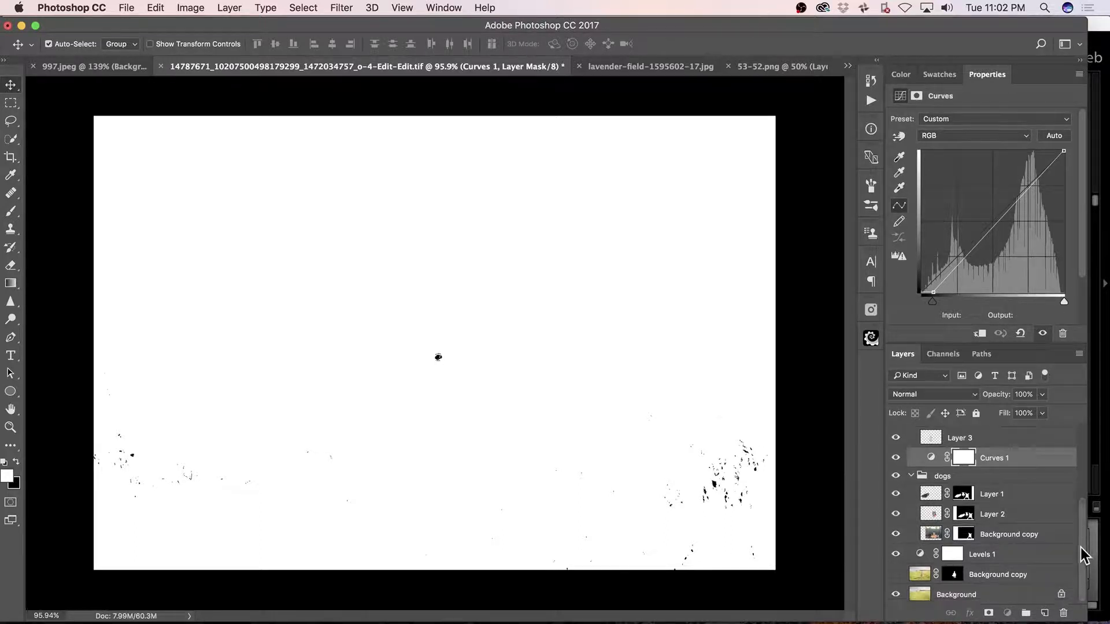
{"action": "left_click_drag", "start_coordinate": [996, 460], "coordinate": [994, 479]}
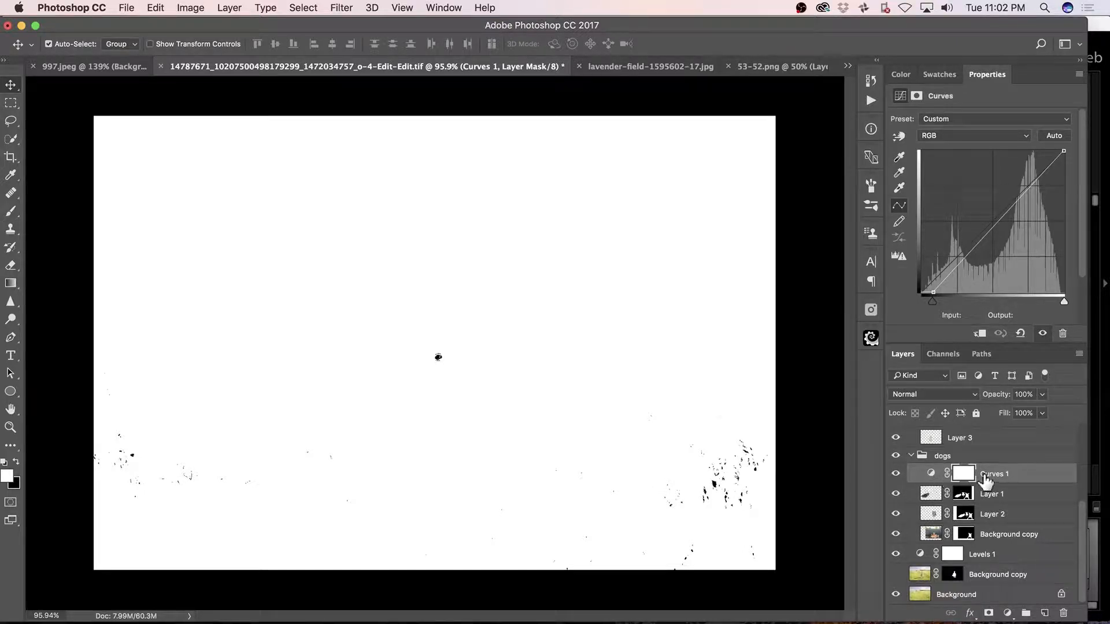
{"action": "left_click_drag", "start_coordinate": [990, 481], "coordinate": [997, 446]}
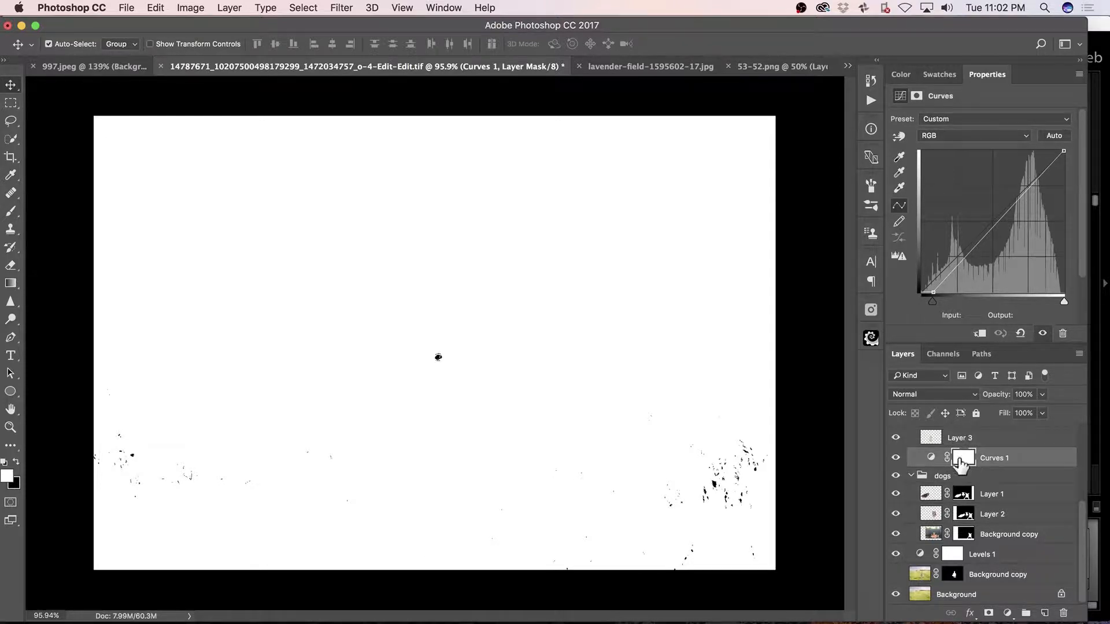
- Move Curves 1 into the dogs group directly above Layer 2 and clip it to Layer 2
{"action": "left_click", "coordinate": [911, 477]}
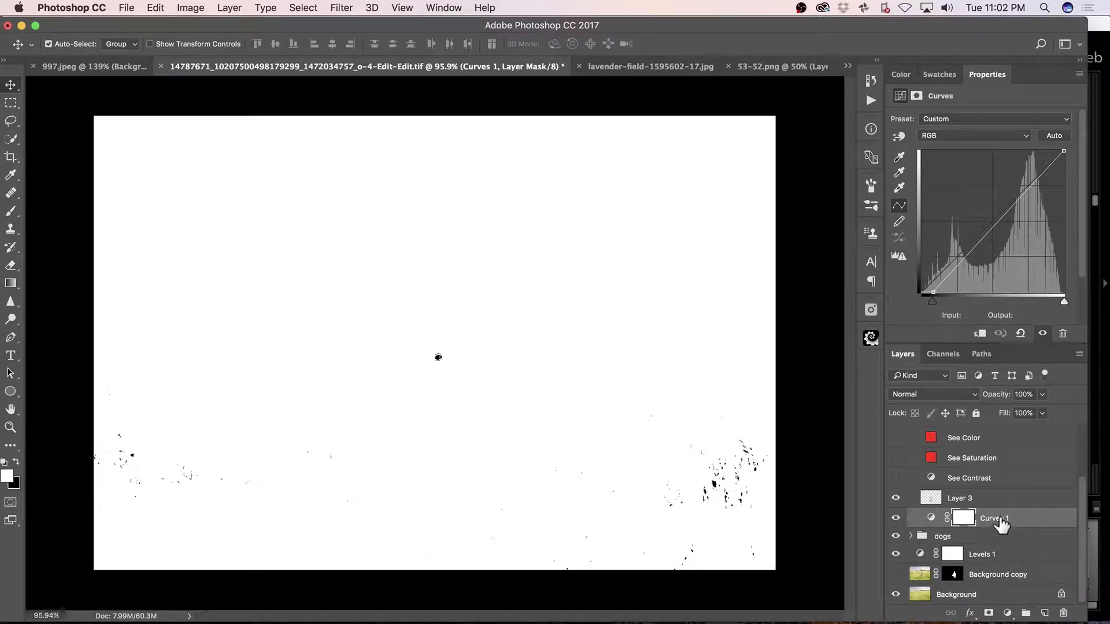
{"action": "left_click", "coordinate": [911, 541]}
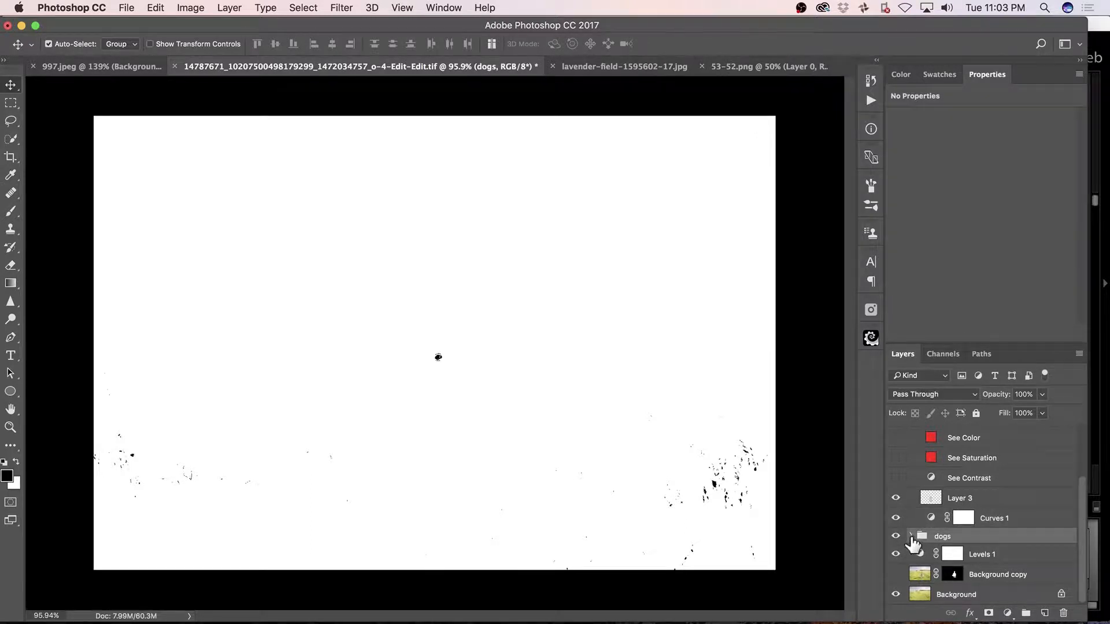
{"action": "left_click", "coordinate": [912, 538]}
{"action": "left_click_drag", "start_coordinate": [999, 531], "coordinate": [999, 558]}
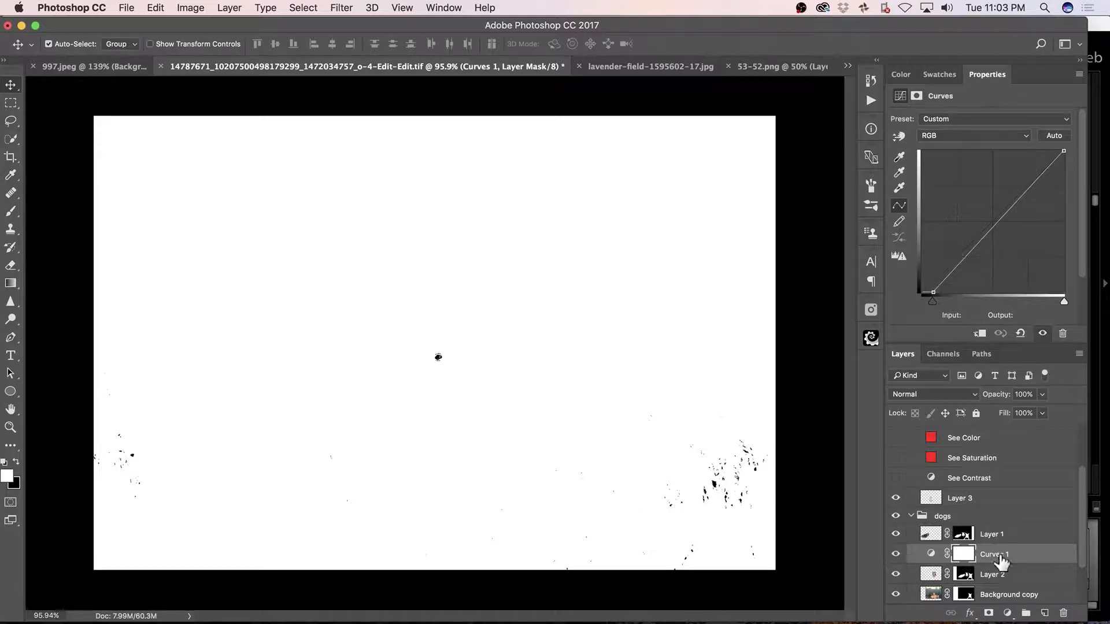
{"action": "left_click", "coordinate": [928, 575]}
{"action": "left_click", "coordinate": [931, 559], "text": "alt"}
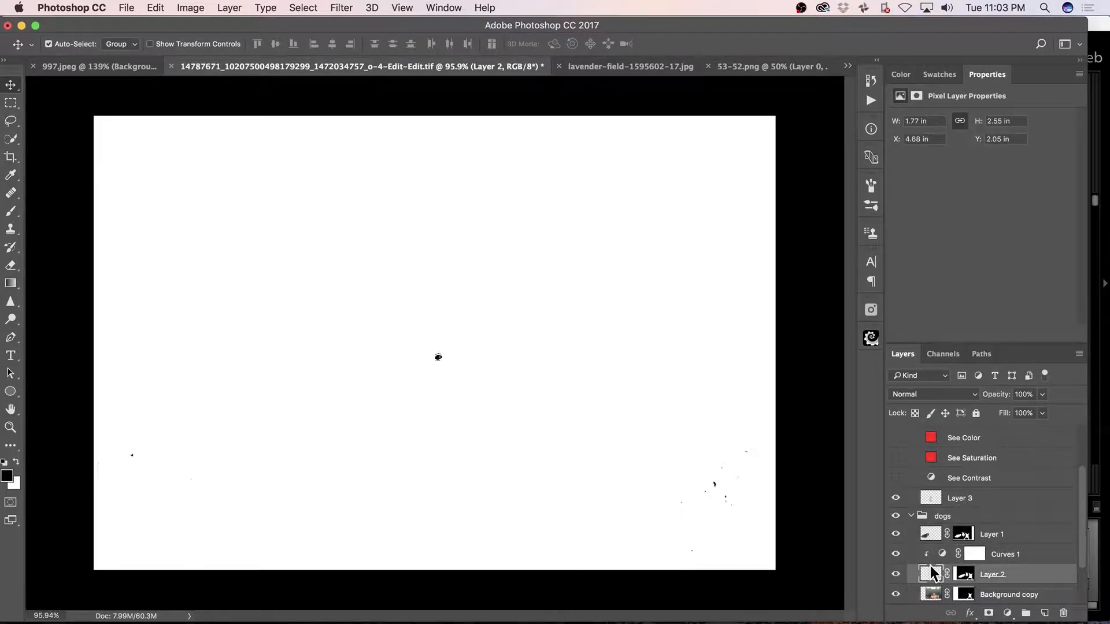
- Duplicate Layer 1 and Curves 1 out of the dogs group to above it, and clip the Curves copy to the group
{"action": "scroll", "coordinate": [1077, 505], "scroll_direction": "down", "scroll_amount": 3}
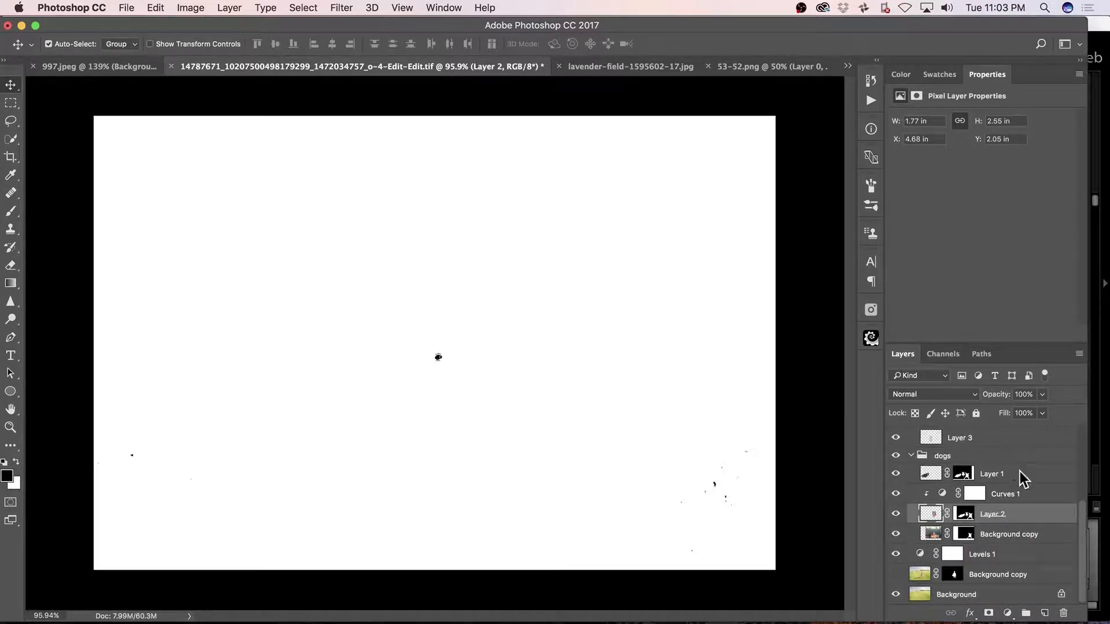
{"action": "left_click_drag", "start_coordinate": [1020, 471], "coordinate": [1029, 449]}
{"action": "left_click_drag", "start_coordinate": [1017, 515], "coordinate": [1008, 467]}
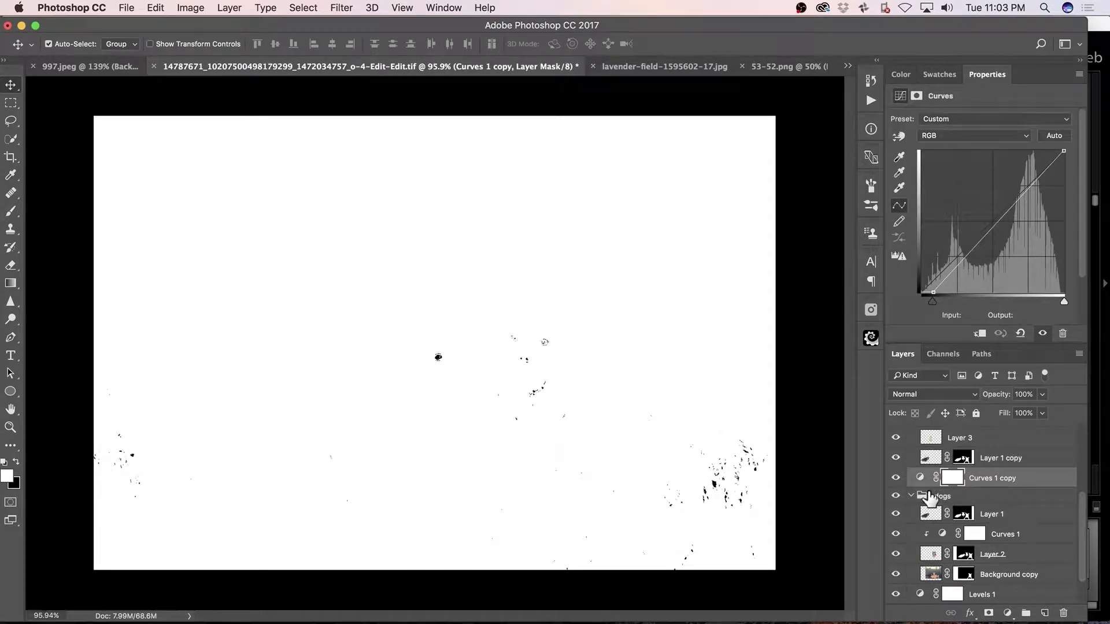
{"action": "left_click", "coordinate": [929, 489], "text": "alt"}
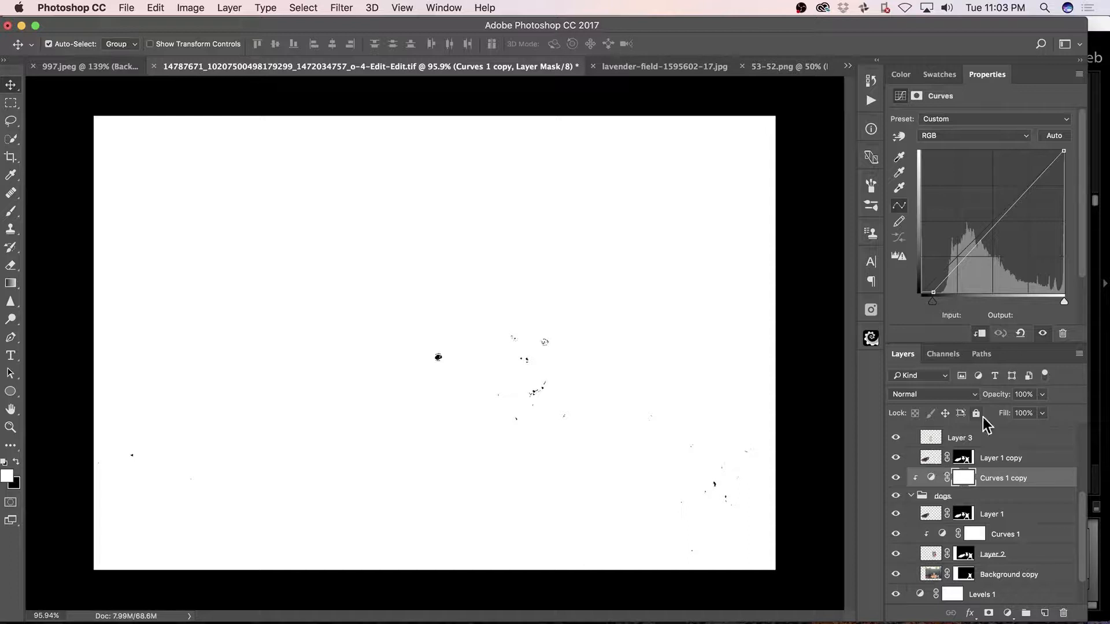
- Delete the duplicate of Layer 1 and the original Curves 1 layer from the dogs group
{"action": "left_click_drag", "start_coordinate": [999, 462], "coordinate": [1018, 525]}
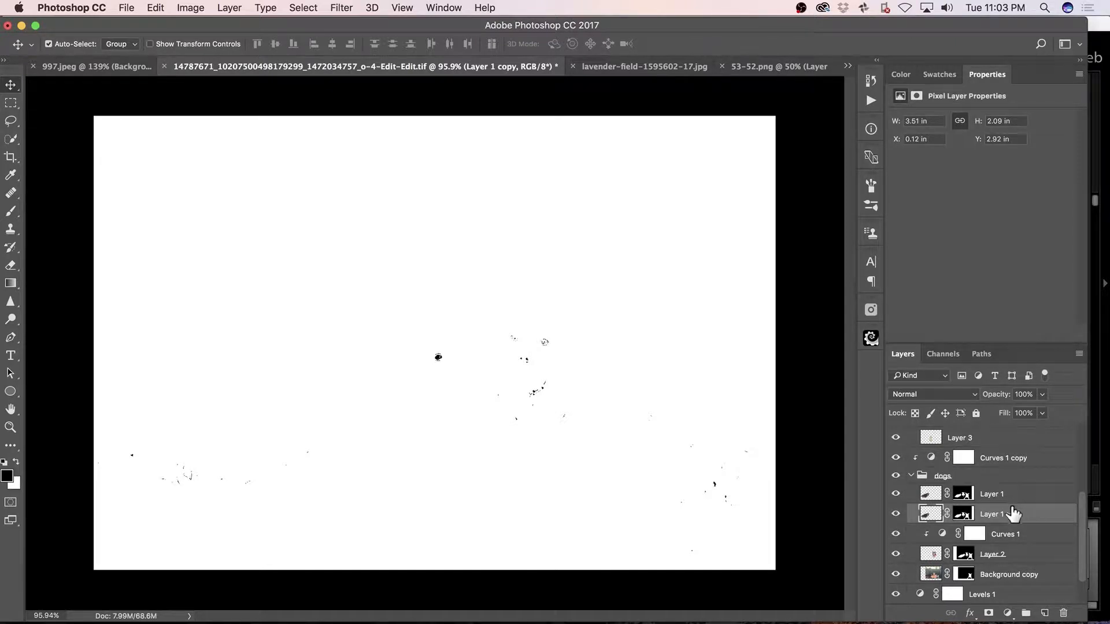
{"action": "key", "text": "BackSpace"}
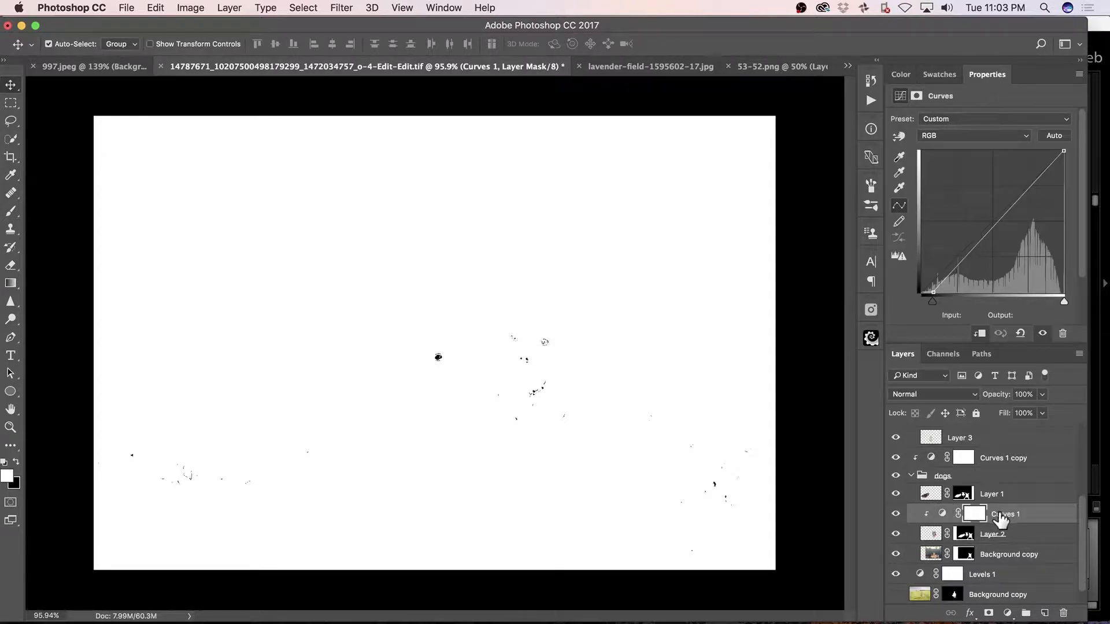
{"action": "key", "text": "BackSpace"}
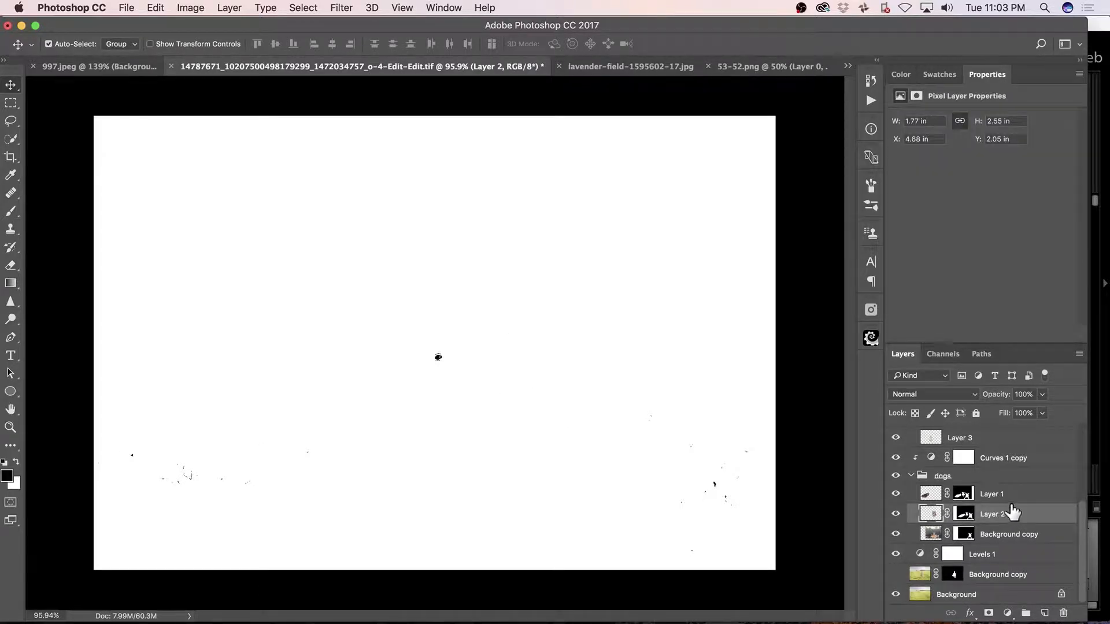
- Fine-tune the black point of the Curves 1 copy layer clipped to the dogs group
{"action": "left_click", "coordinate": [939, 461]}
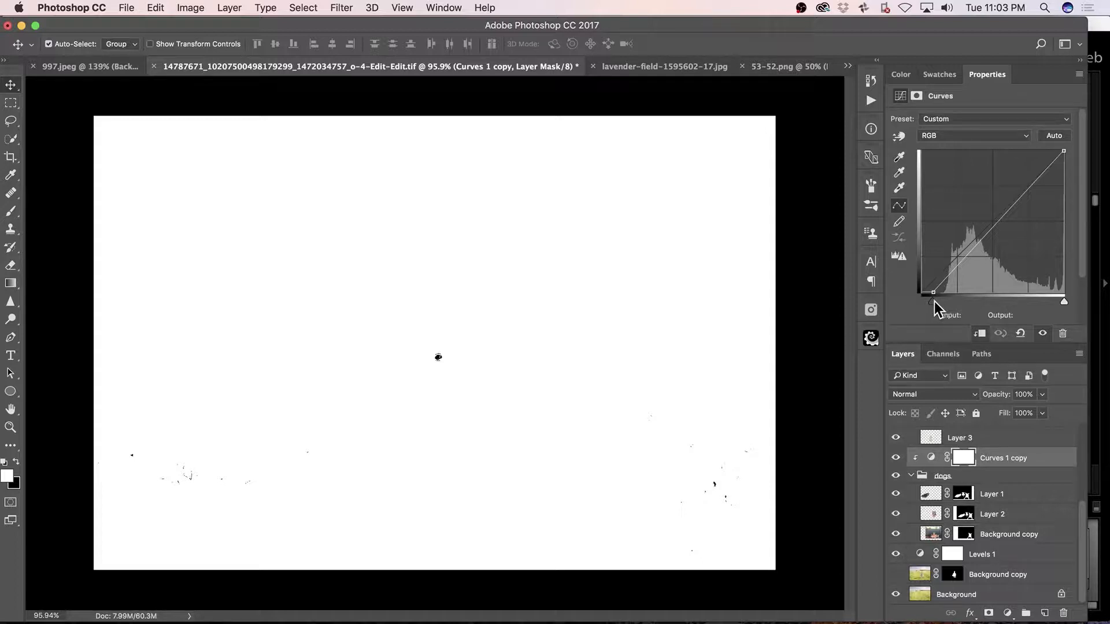
{"action": "left_click_drag", "start_coordinate": [933, 300], "coordinate": [931, 301]}
- Set the threshold level of the Set Back & White check layer to 255 and hide the layer
{"action": "left_click_drag", "start_coordinate": [1079, 514], "coordinate": [1077, 411]}
{"action": "left_click", "coordinate": [933, 471]}
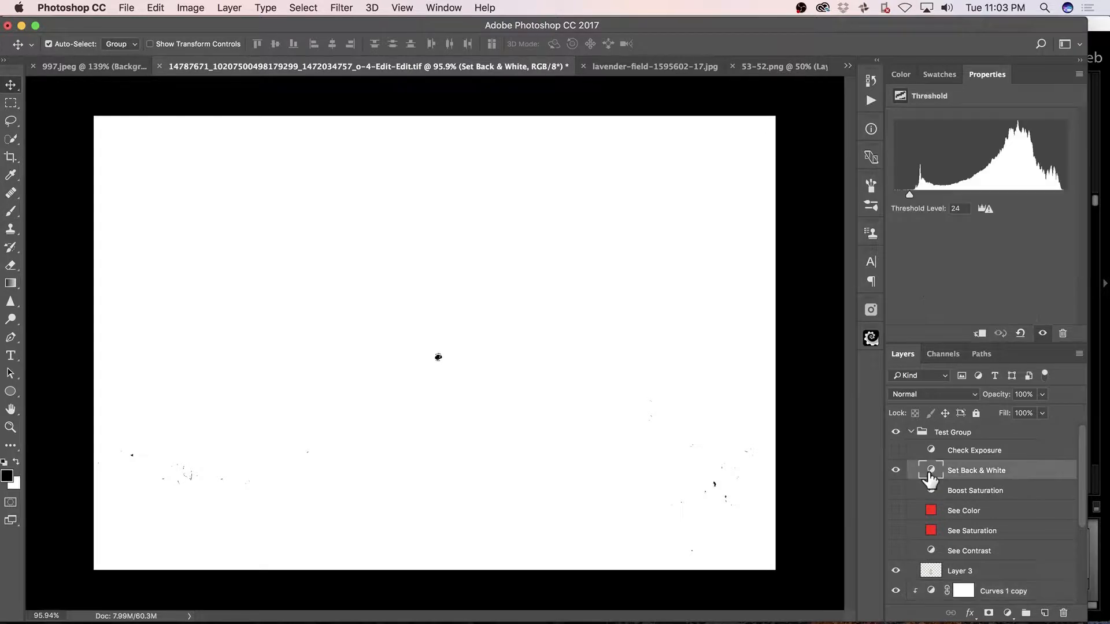
{"action": "left_click_drag", "start_coordinate": [913, 195], "coordinate": [1076, 213]}
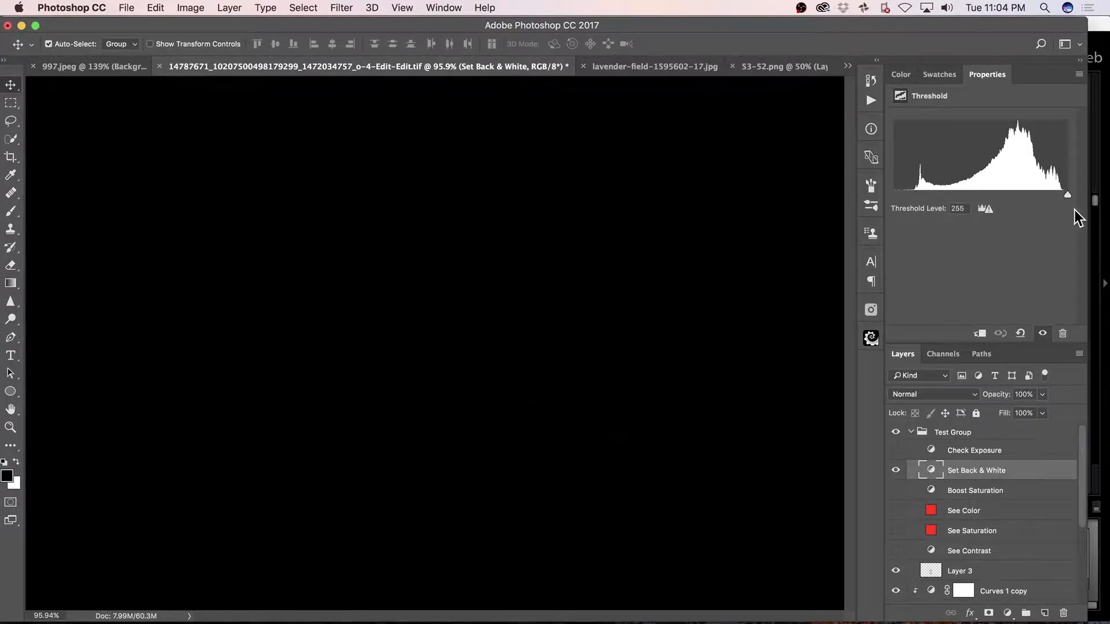
{"action": "left_click", "coordinate": [896, 470]}
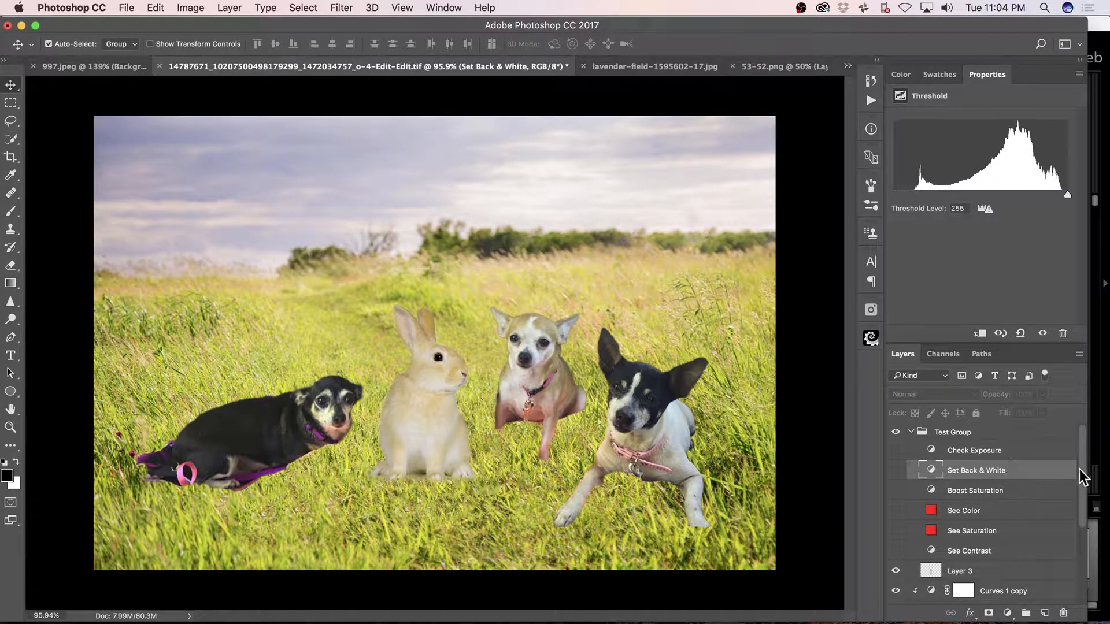
- Add a Curves adjustment layer directly above the rabbit's Layer 3 and show the Set Back & White check layer
{"action": "scroll", "coordinate": [1084, 474], "scroll_direction": "down", "scroll_amount": 3}
{"action": "left_click", "coordinate": [1018, 523]}
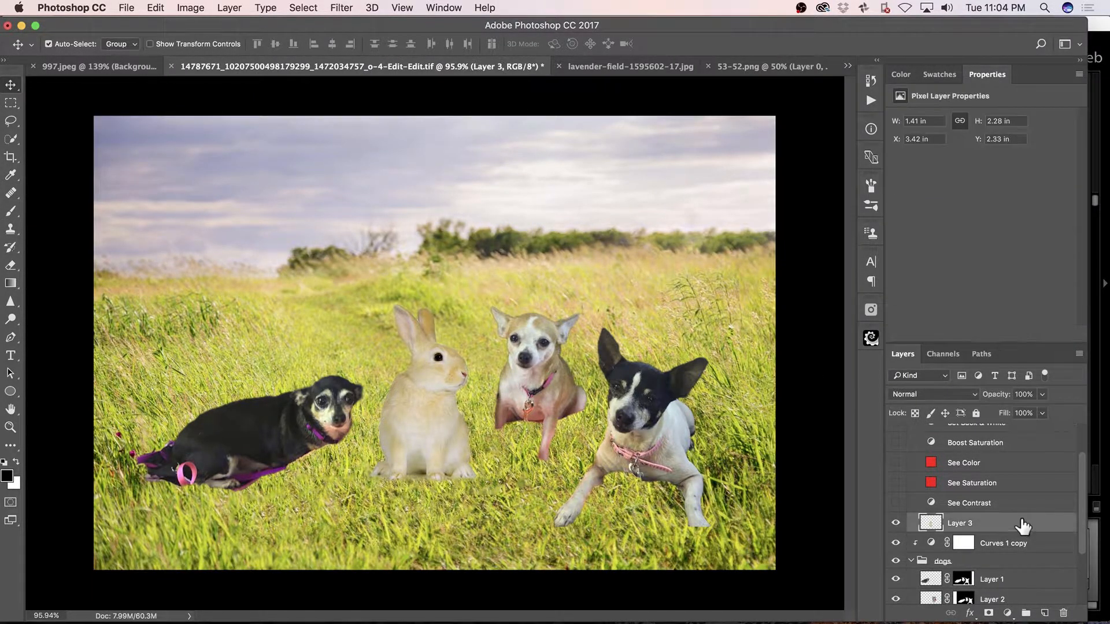
{"action": "left_click", "coordinate": [1007, 613]}
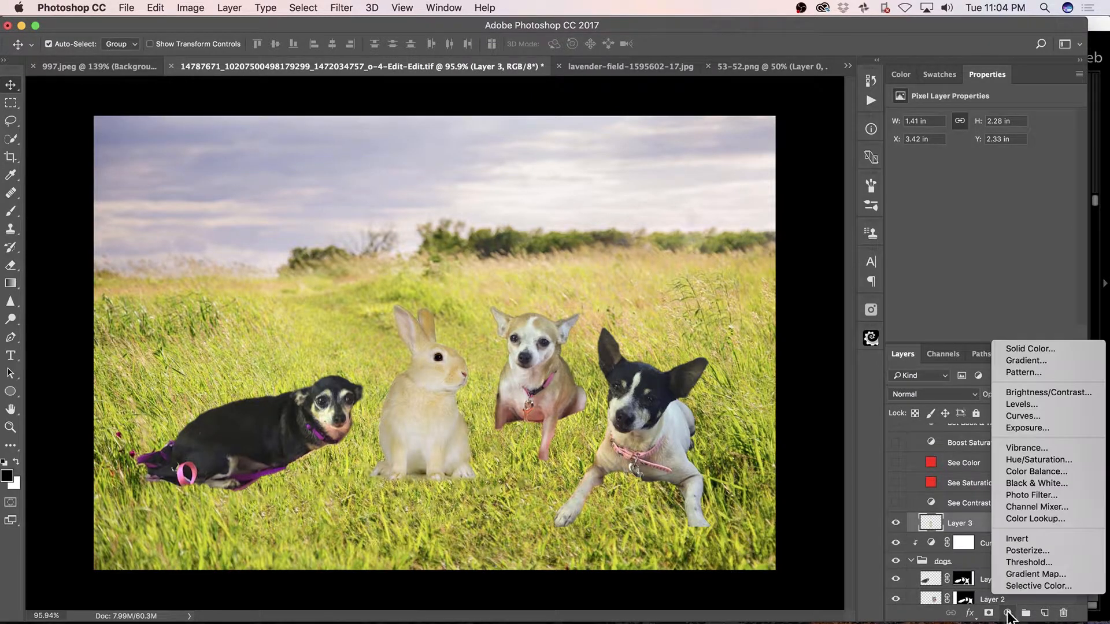
{"action": "left_click", "coordinate": [1046, 415]}
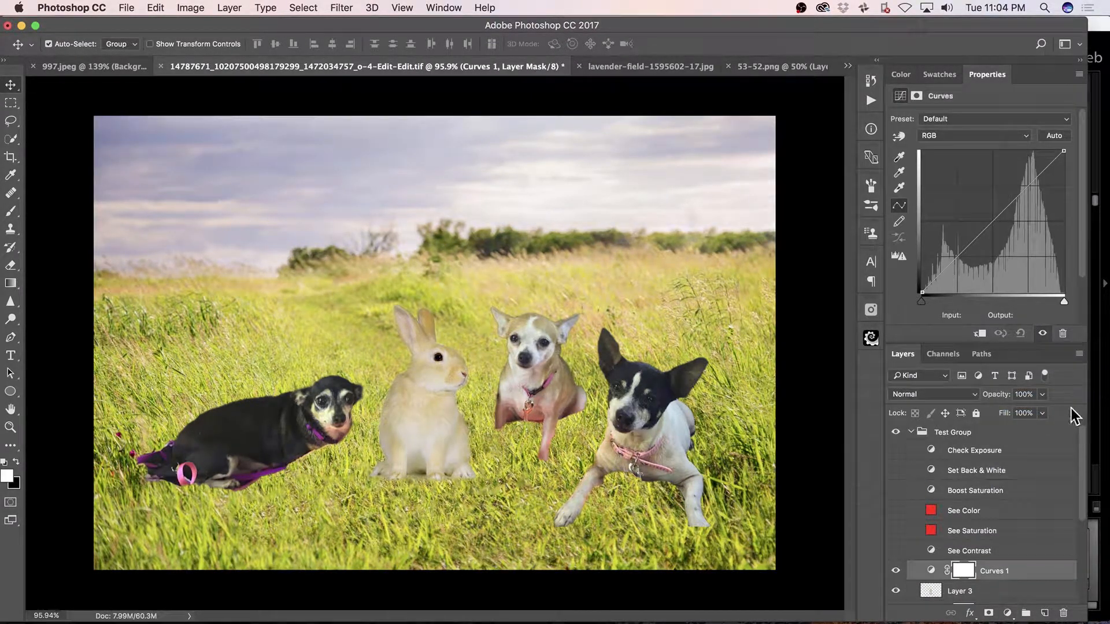
{"action": "left_click", "coordinate": [896, 470]}
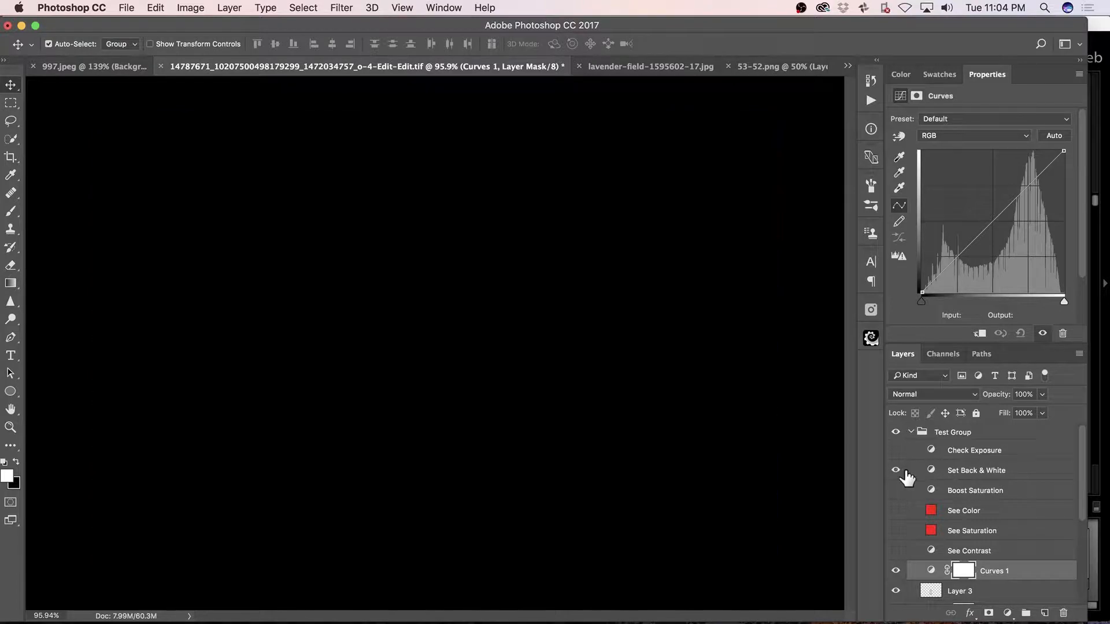
- Lower the Set Back & White layer's threshold level to 225 to examine the brightest areas, and return it to 255
{"action": "left_click", "coordinate": [931, 470]}
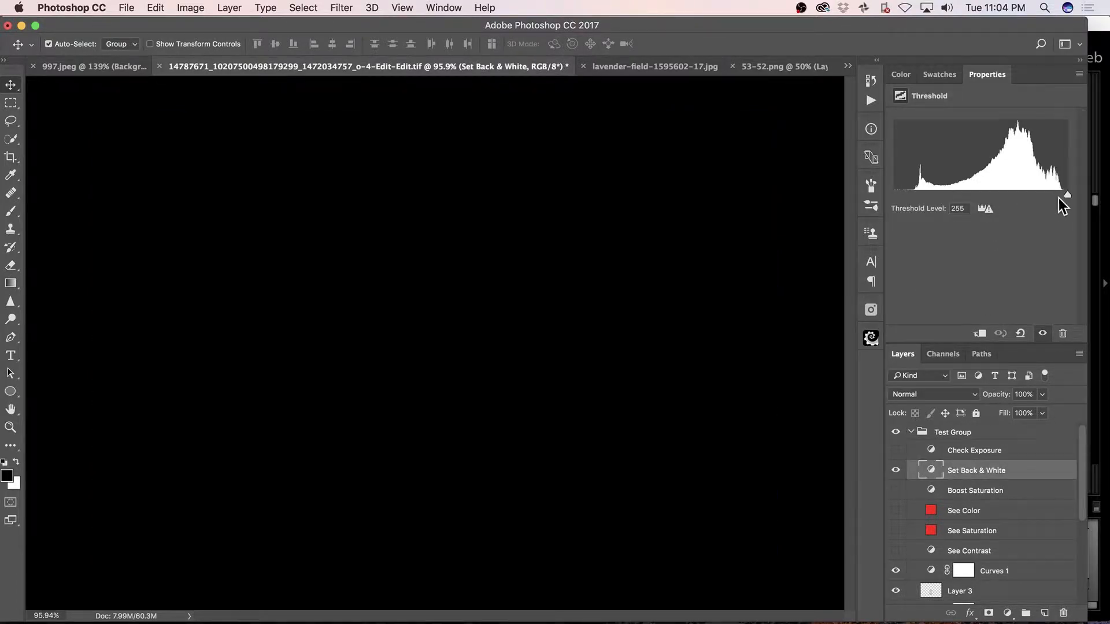
{"action": "mouse_move", "coordinate": [1067, 196]}
{"action": "left_mouse_down"}
{"action": "mouse_move", "coordinate": [991, 215]}
{"action": "mouse_move", "coordinate": [1085, 206]}
{"action": "mouse_move", "coordinate": [1060, 204]}
{"action": "left_mouse_up"}
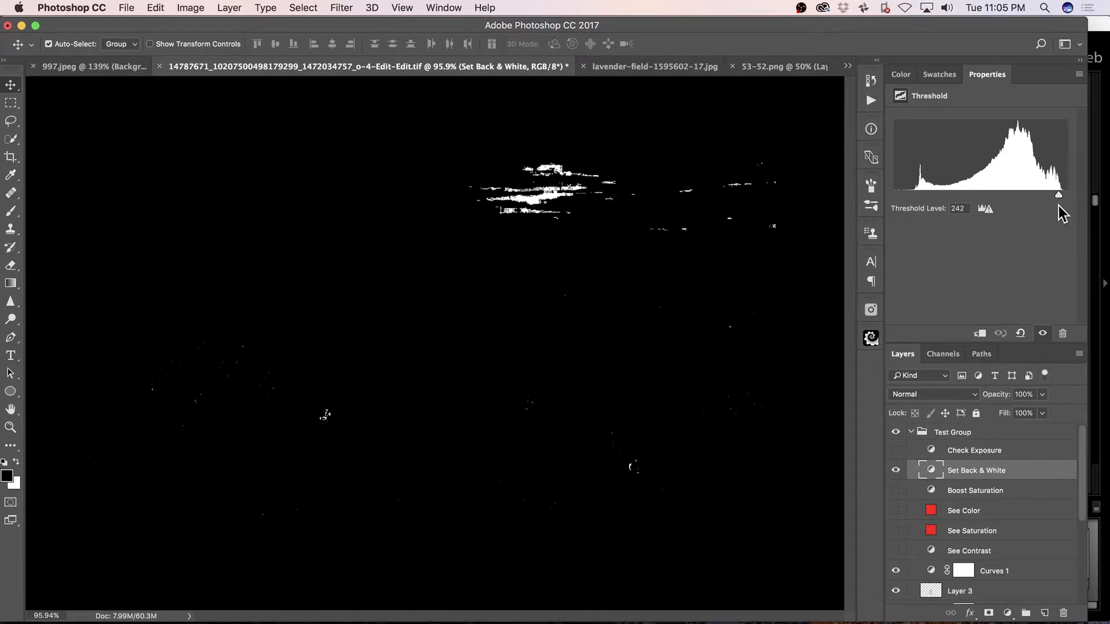
{"action": "left_click_drag", "start_coordinate": [1058, 205], "coordinate": [1046, 213]}
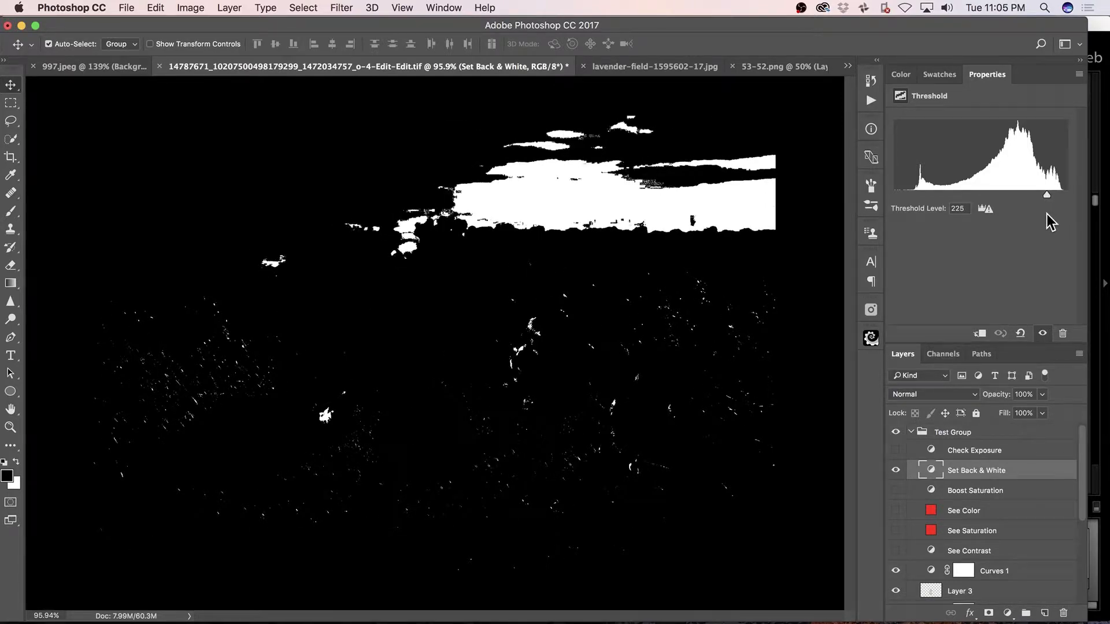
{"action": "left_click_drag", "start_coordinate": [1047, 213], "coordinate": [1059, 220]}
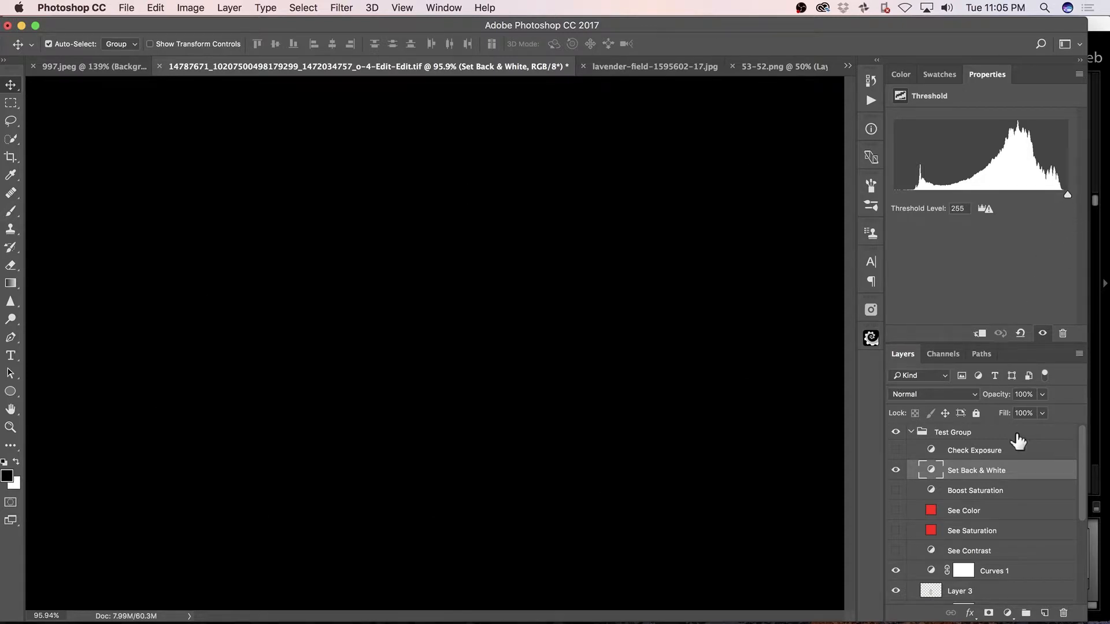
- Clip the Curves 1 layer to the rabbit's Layer 3 and move its white point to input 239
{"action": "left_click_drag", "start_coordinate": [1085, 471], "coordinate": [1083, 511]}
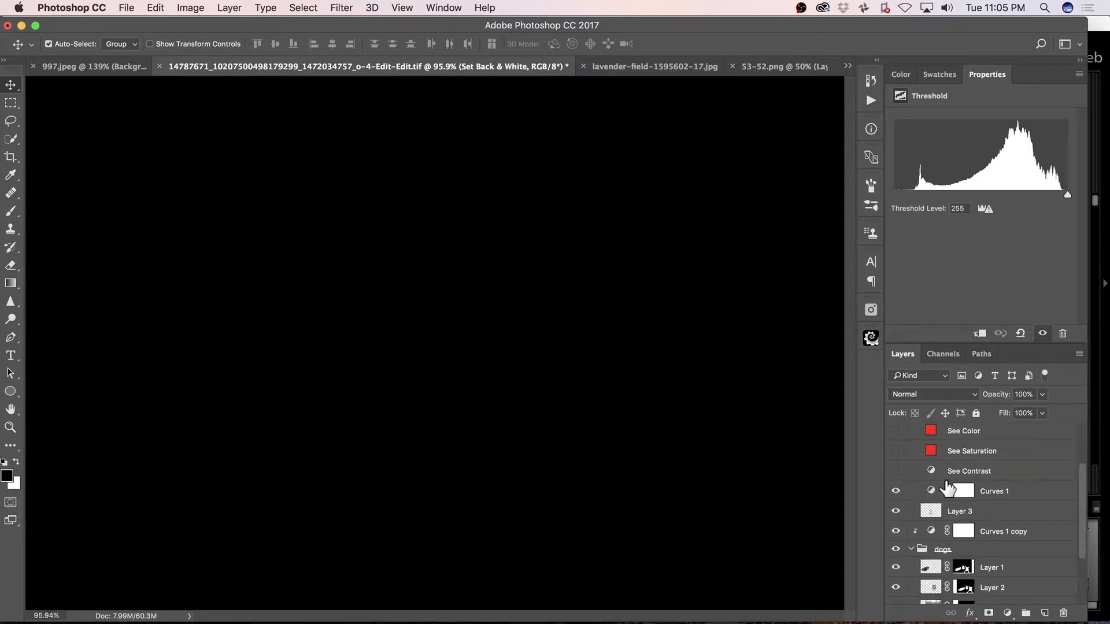
{"action": "left_click", "coordinate": [948, 491]}
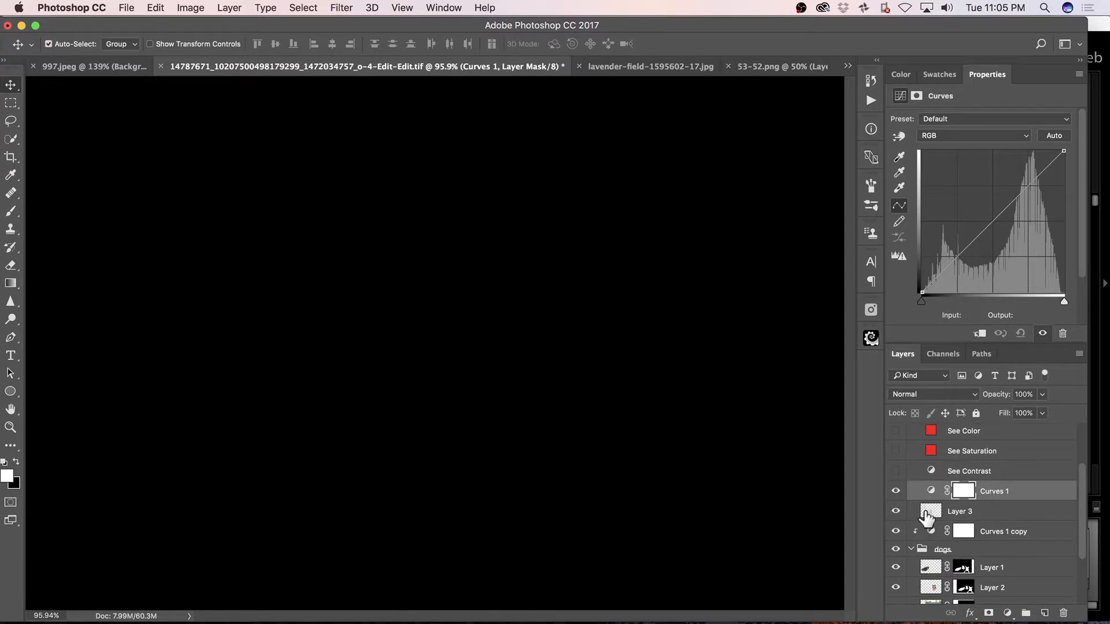
{"action": "left_click", "coordinate": [979, 333]}
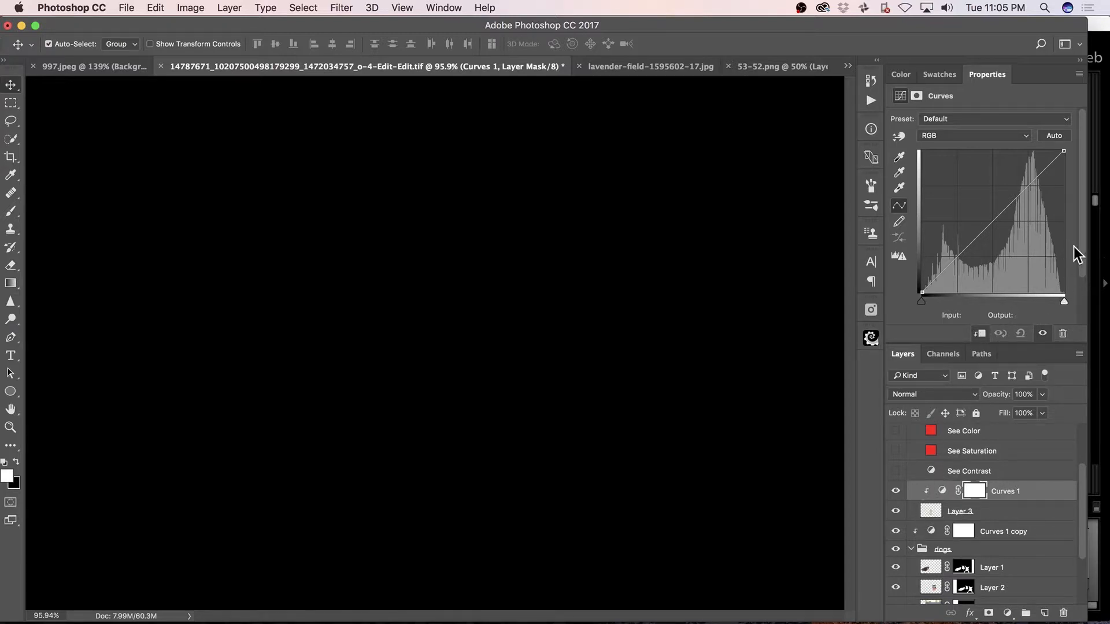
{"action": "left_click_drag", "start_coordinate": [1064, 301], "coordinate": [1054, 302]}
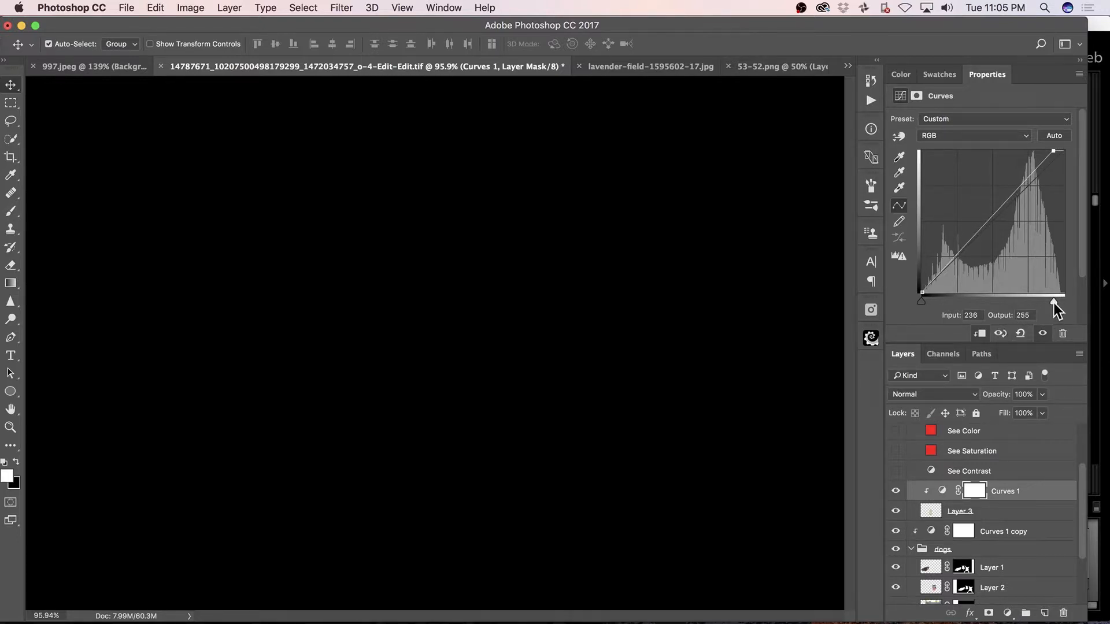
{"action": "left_click_drag", "start_coordinate": [1054, 302], "coordinate": [1057, 302]}
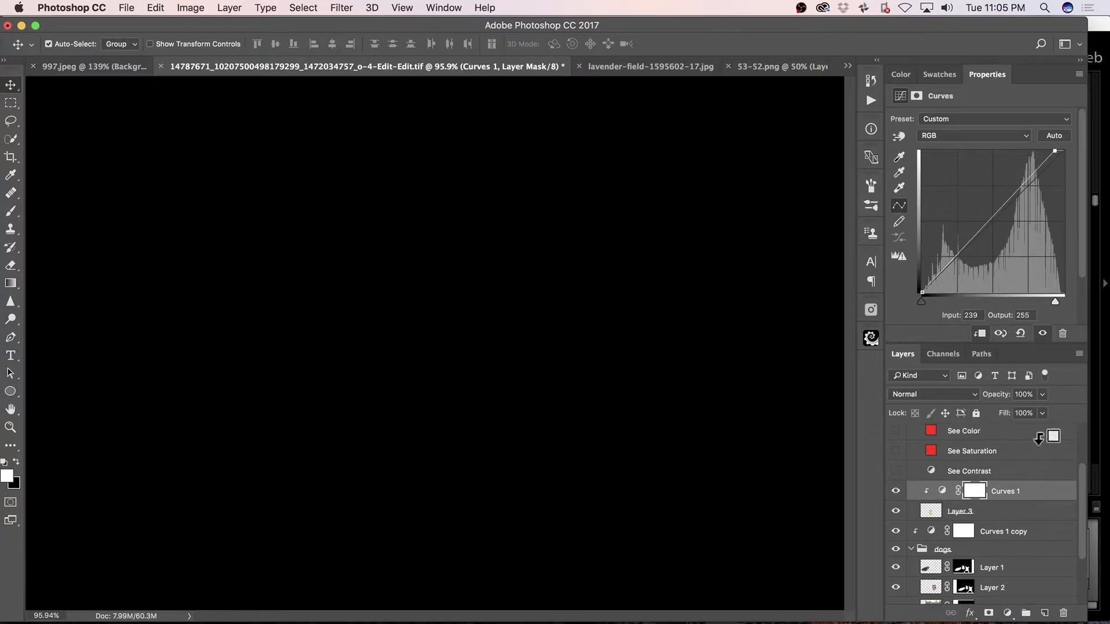
- Lower the Set Back & White layer's threshold level past 28 to examine the darkest areas of the composite
{"action": "scroll", "coordinate": [1079, 488], "scroll_direction": "up", "scroll_amount": 4}
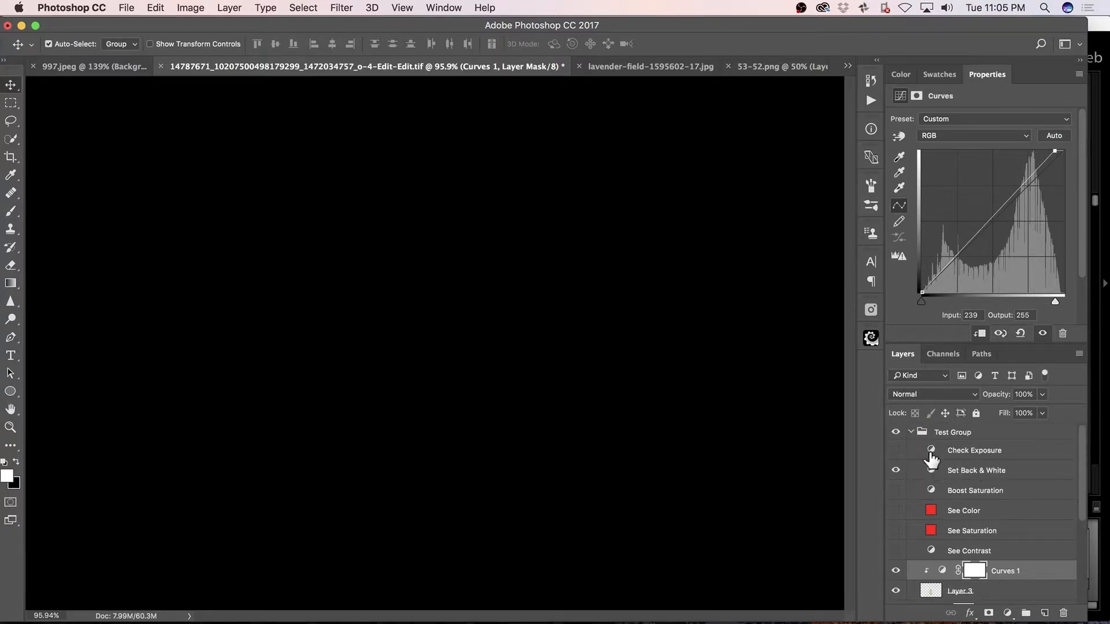
{"action": "left_click", "coordinate": [931, 470]}
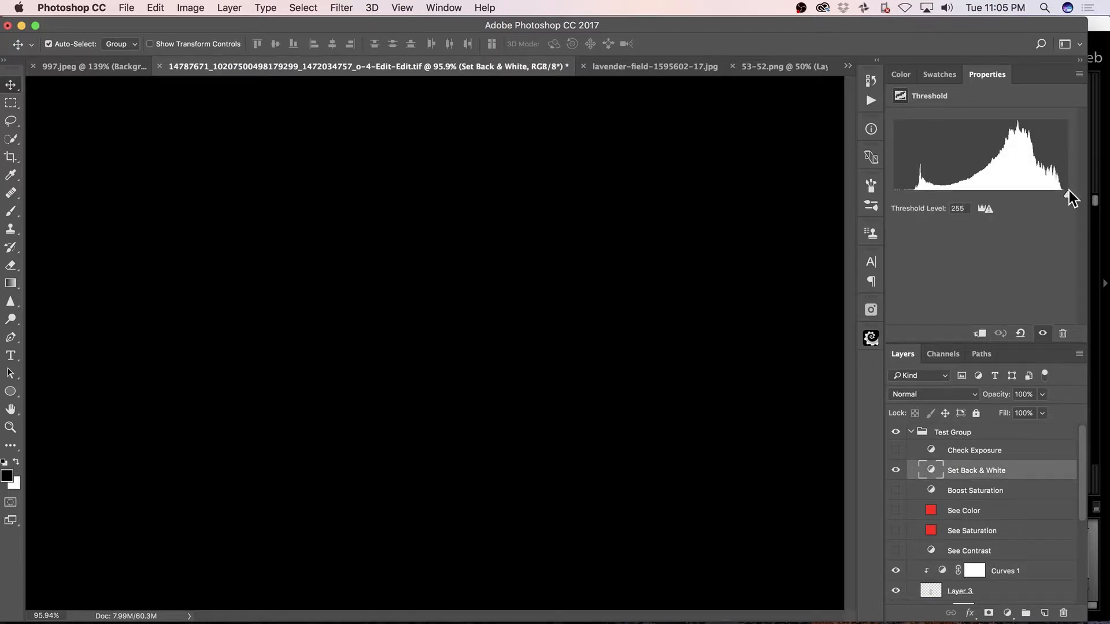
{"action": "left_click_drag", "start_coordinate": [1067, 197], "coordinate": [912, 199]}
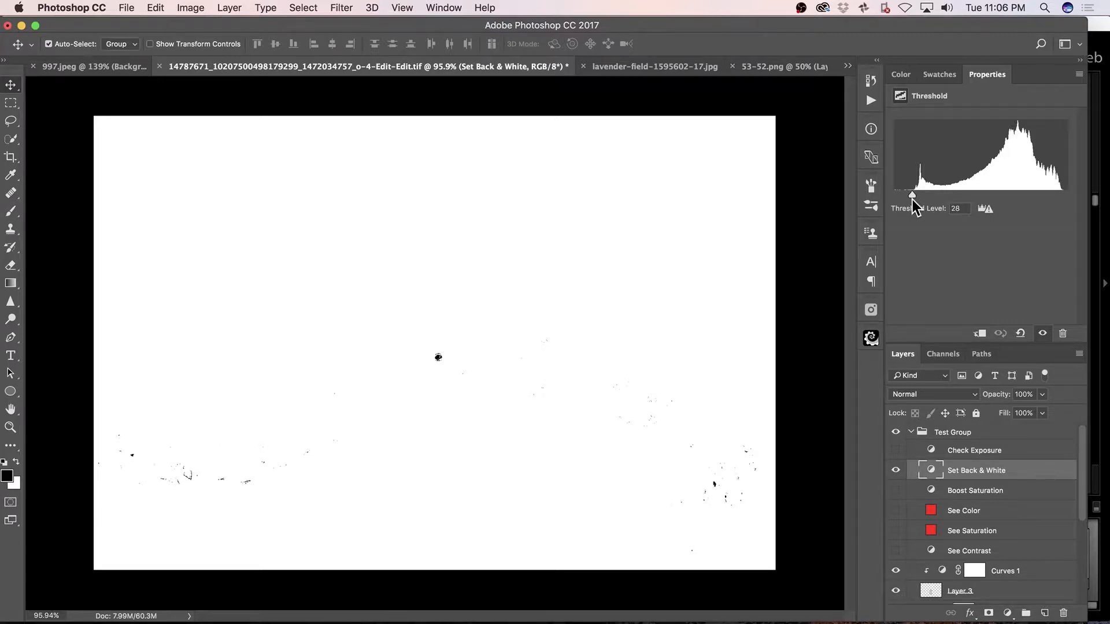
{"action": "left_click_drag", "start_coordinate": [904, 202], "coordinate": [896, 205]}
- Raise the black point of the Curves 1 layer to output 9, keeping the layer clipped to the rabbit's Layer 3
{"action": "left_click_drag", "start_coordinate": [1084, 464], "coordinate": [1080, 496]}
{"action": "left_click", "coordinate": [942, 508]}
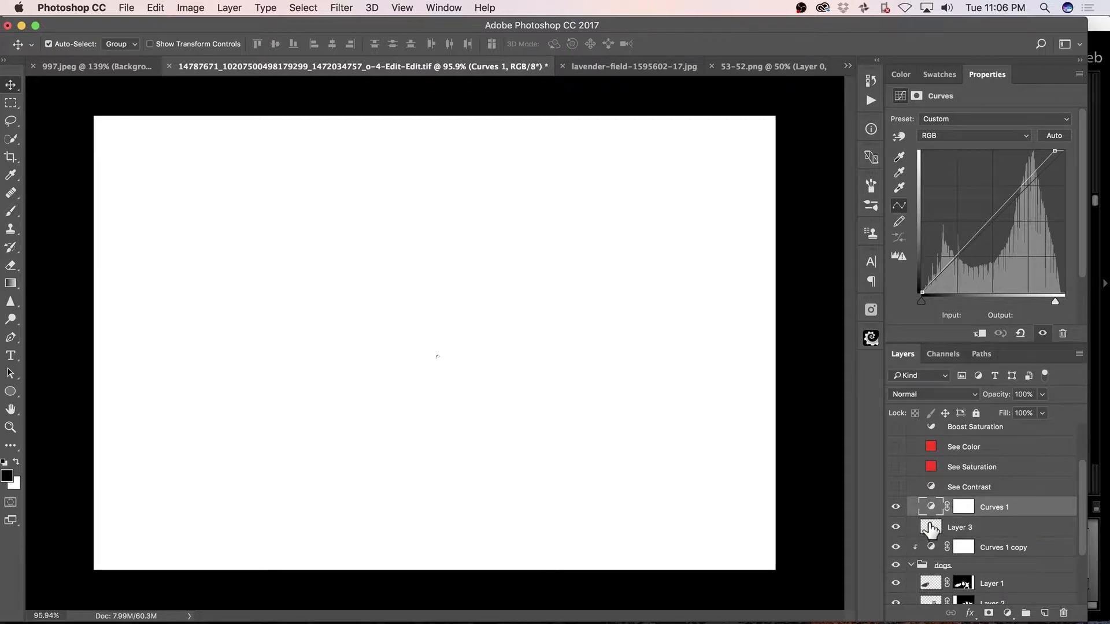
{"action": "left_click", "coordinate": [932, 521], "text": "alt"}
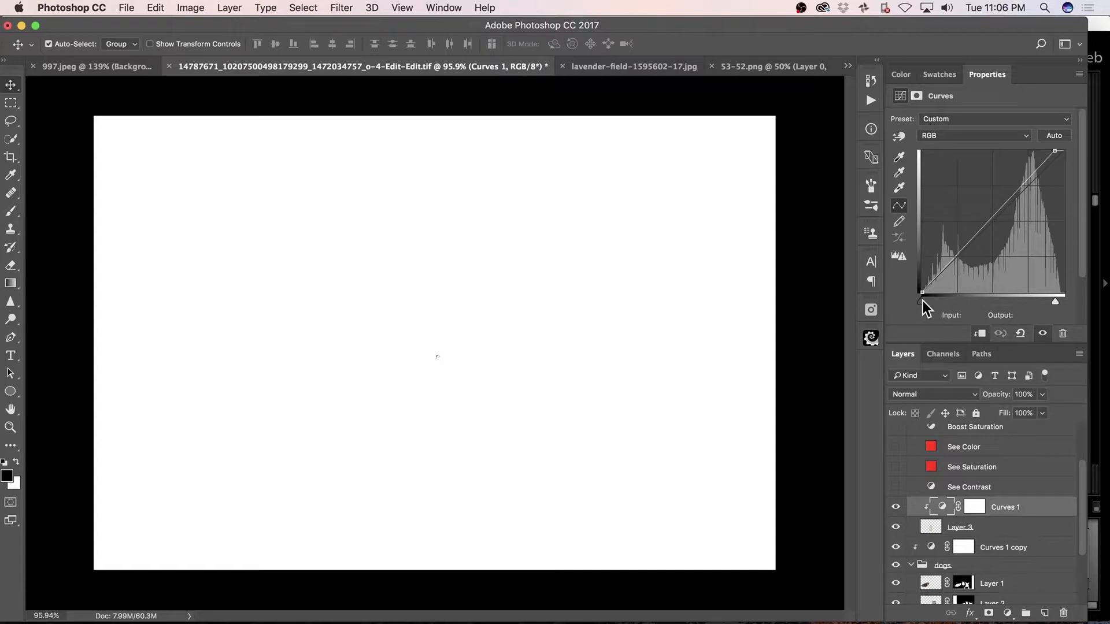
{"action": "left_click_drag", "start_coordinate": [922, 293], "coordinate": [922, 293]}
{"action": "left_click_drag", "start_coordinate": [921, 293], "coordinate": [920, 287]}
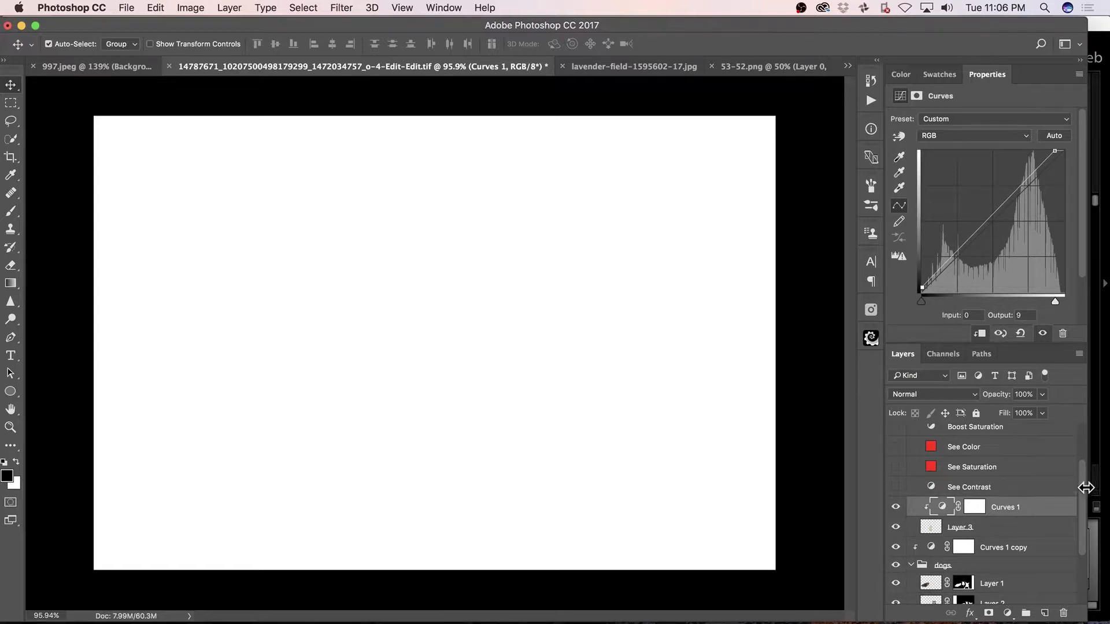
- Hide the Set Back & White check layer and collapse the Test Group
{"action": "scroll", "coordinate": [1087, 491], "scroll_direction": "up", "scroll_amount": 3}
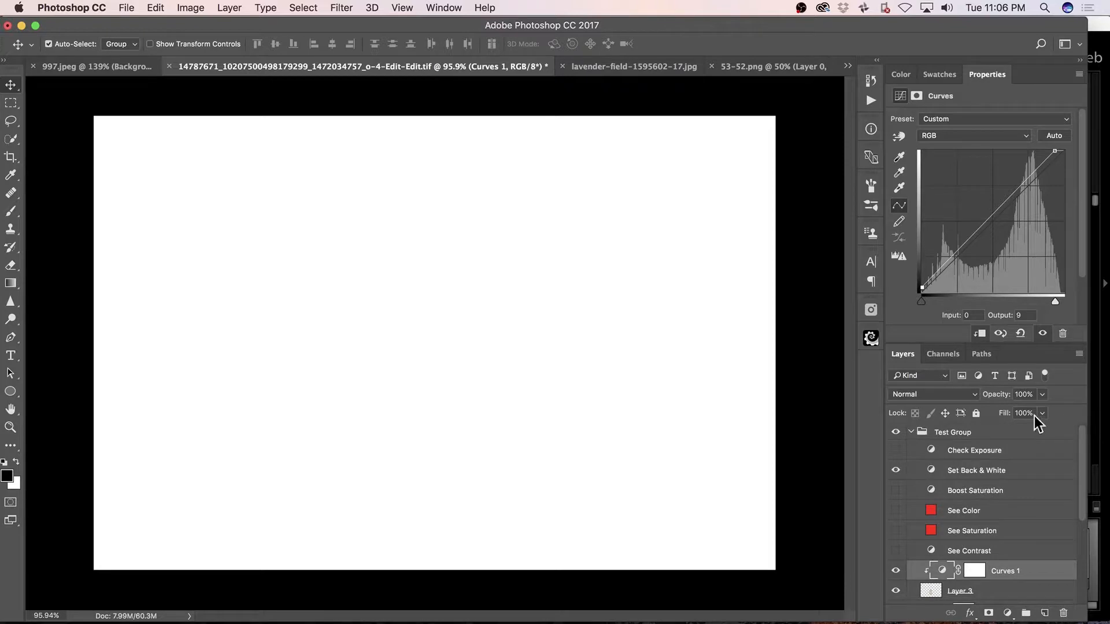
{"action": "left_click", "coordinate": [897, 471]}
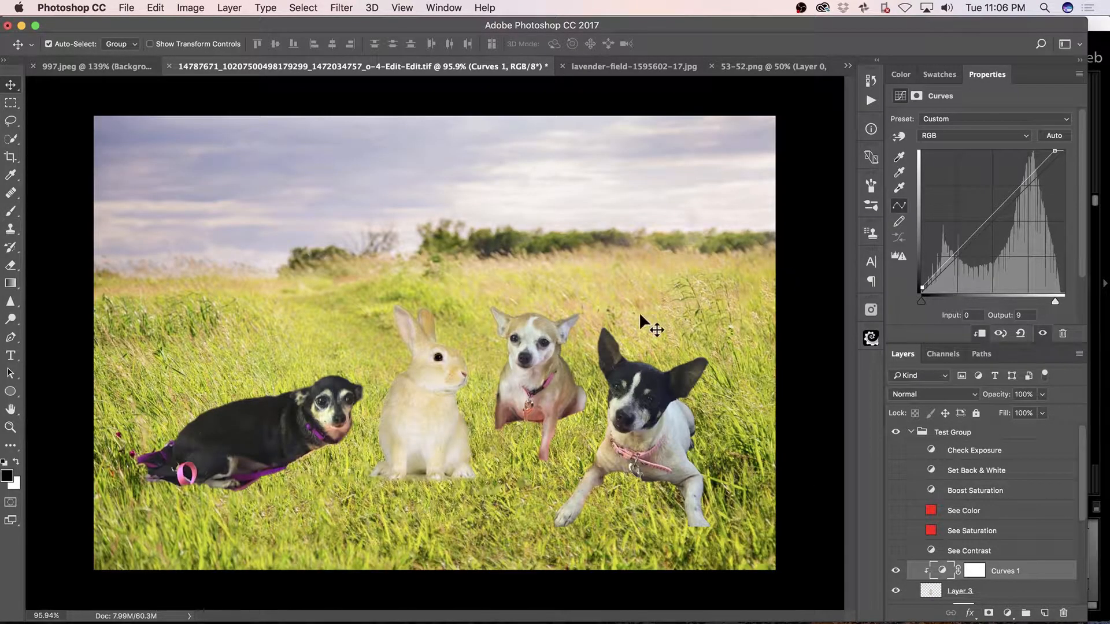
{"action": "key", "text": "z"}
{"action": "mouse_move", "coordinate": [466, 409]}
{"action": "left_mouse_down"}
{"action": "mouse_move", "coordinate": [460, 385]}
{"action": "mouse_move", "coordinate": [547, 374]}
{"action": "mouse_move", "coordinate": [478, 422]}
{"action": "left_mouse_up"}
{"action": "key", "text": "v"}
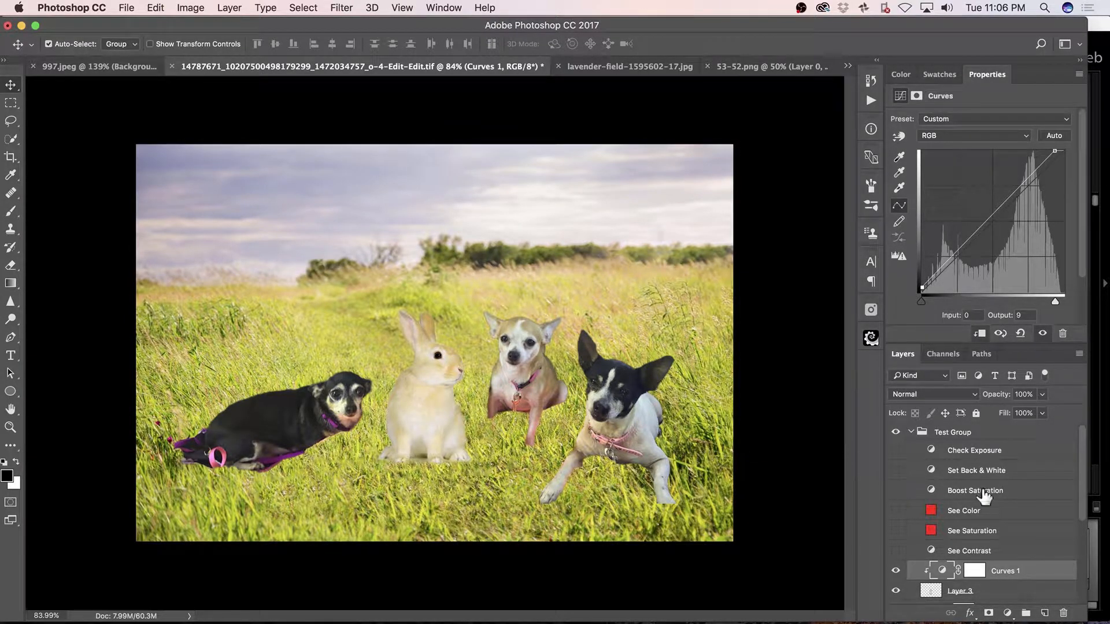
{"action": "left_click", "coordinate": [912, 432]}
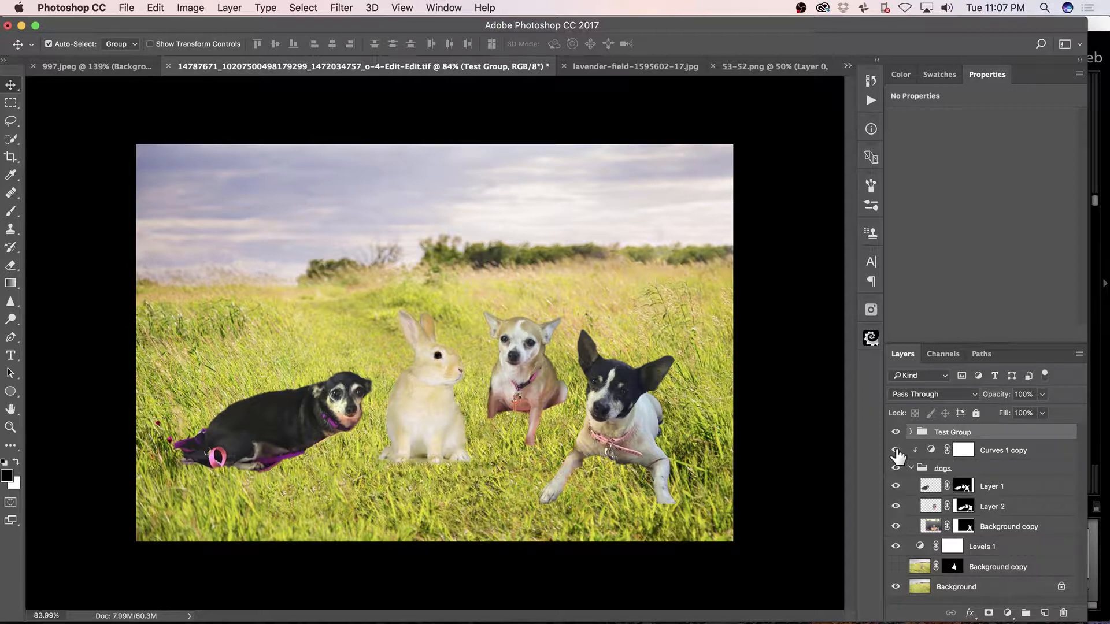
- Isolate the Background layer so that only the empty meadow is shown
{"action": "left_click", "coordinate": [896, 588], "text": "alt"}
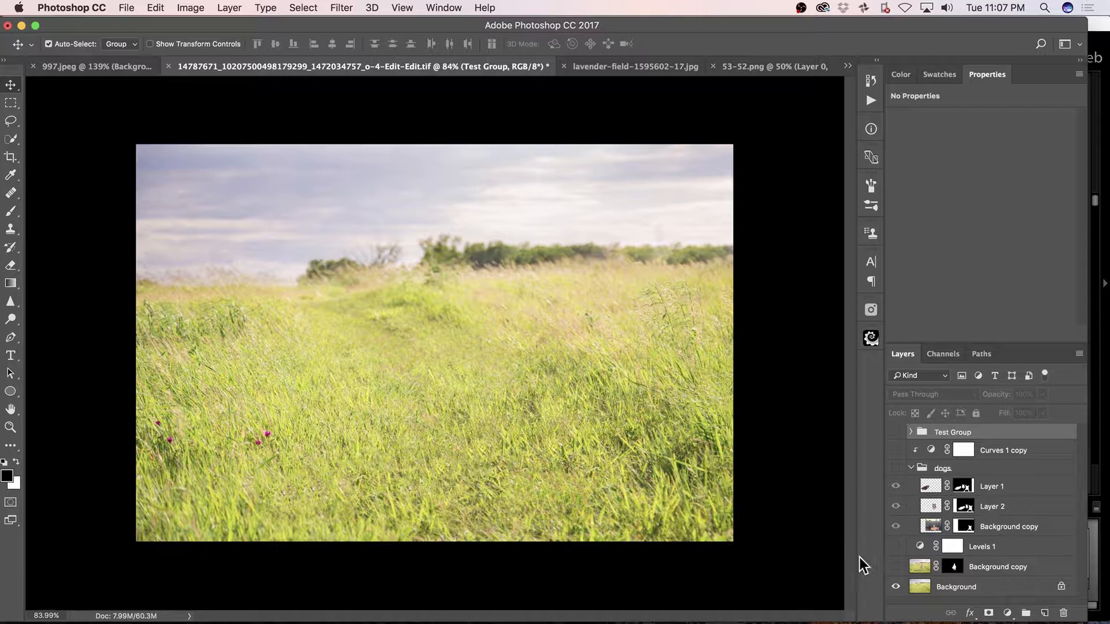
{"action": "left_click", "coordinate": [895, 588], "text": "alt"}
{"action": "left_click", "coordinate": [897, 588], "text": "alt"}
{"action": "left_click", "coordinate": [896, 588], "text": "alt"}
{"action": "left_click", "coordinate": [896, 587], "text": "alt"}
{"action": "left_click", "coordinate": [897, 587], "text": "alt"}
{"action": "left_click", "coordinate": [898, 588], "text": "alt"}
- Clear the existing selection and select the foreground grass across the meadow on the Background layer using Quick Selection
{"action": "left_click", "coordinate": [12, 138]}
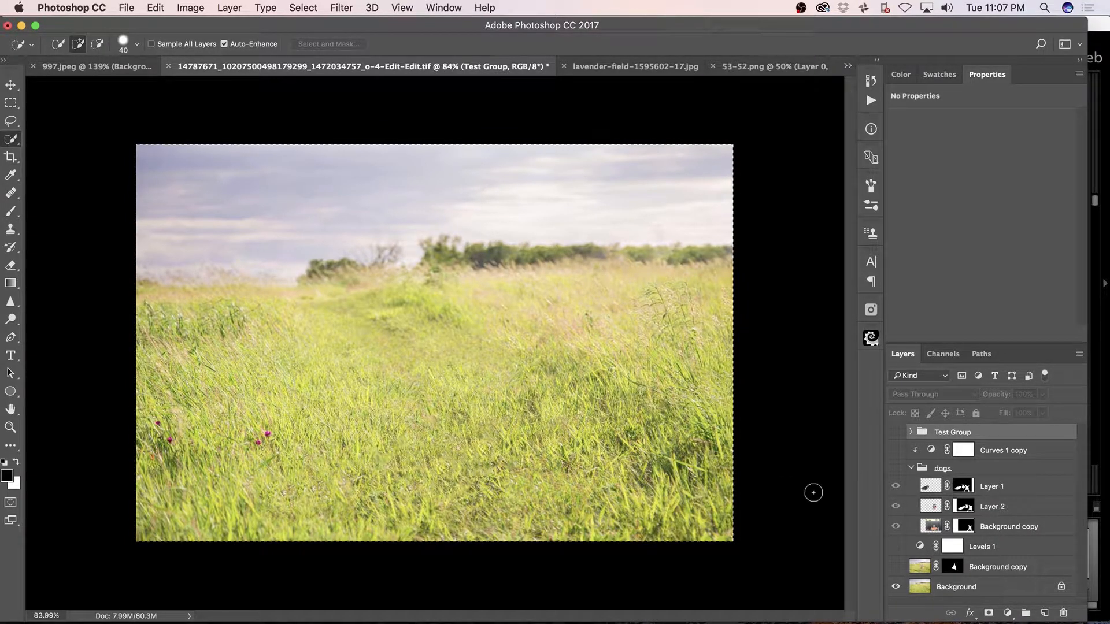
{"action": "key", "text": "super+d"}
{"action": "left_click", "coordinate": [925, 587]}
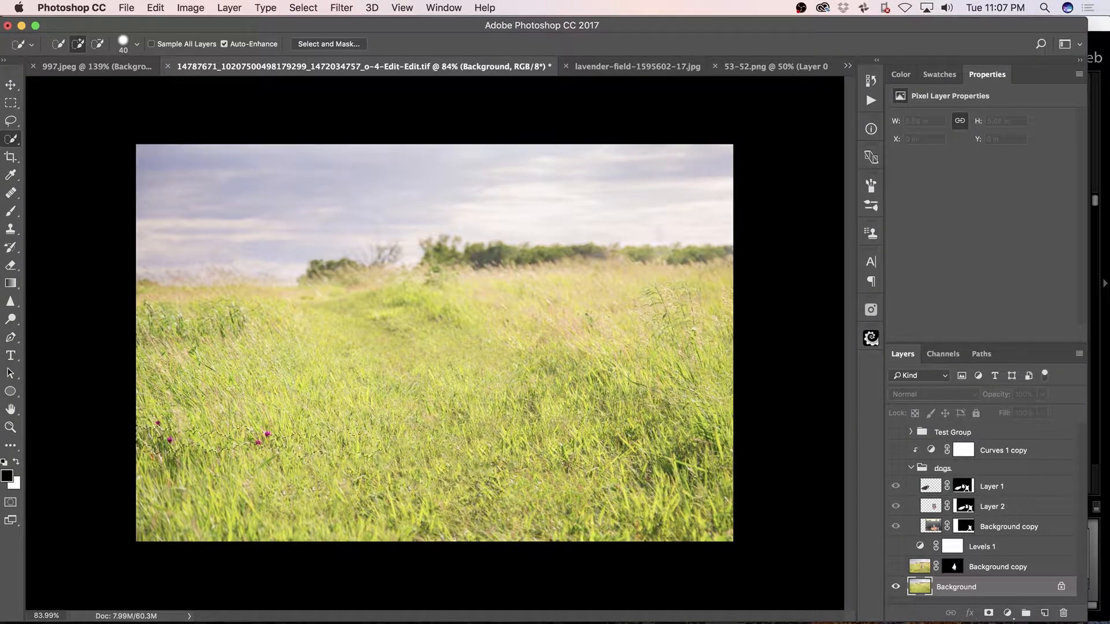
{"action": "left_click_drag", "start_coordinate": [732, 446], "coordinate": [289, 480]}
{"action": "left_click_drag", "start_coordinate": [382, 426], "coordinate": [596, 417]}
- Open the grass selection in Select and Mask and refine its upper edge with an 80 px Refine Edge Brush
{"action": "left_click", "coordinate": [351, 48]}
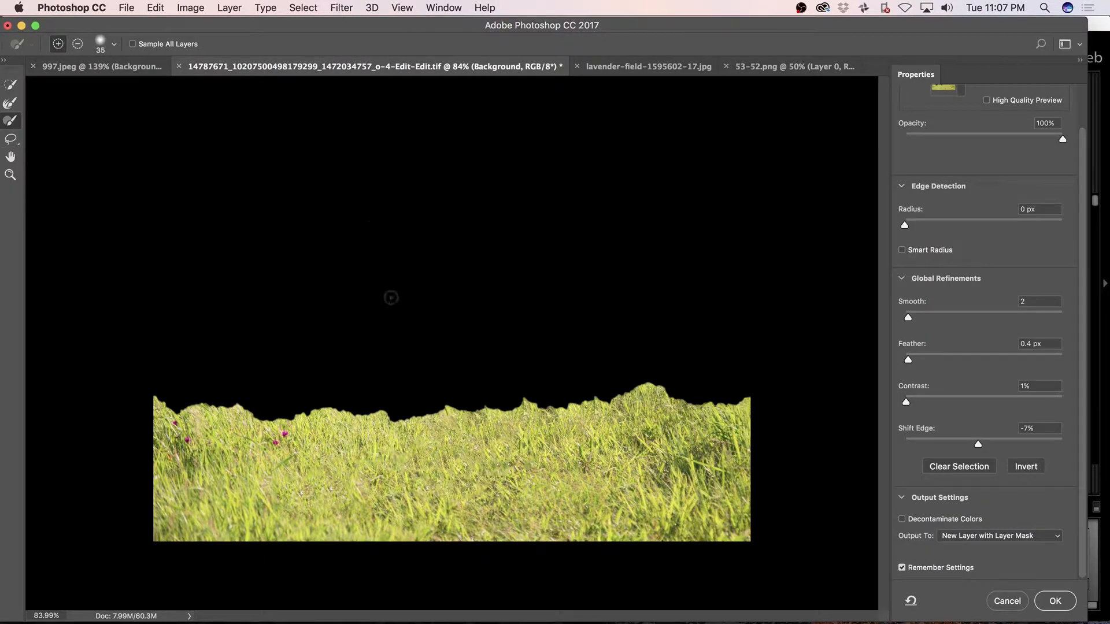
{"action": "key", "text": "r"}
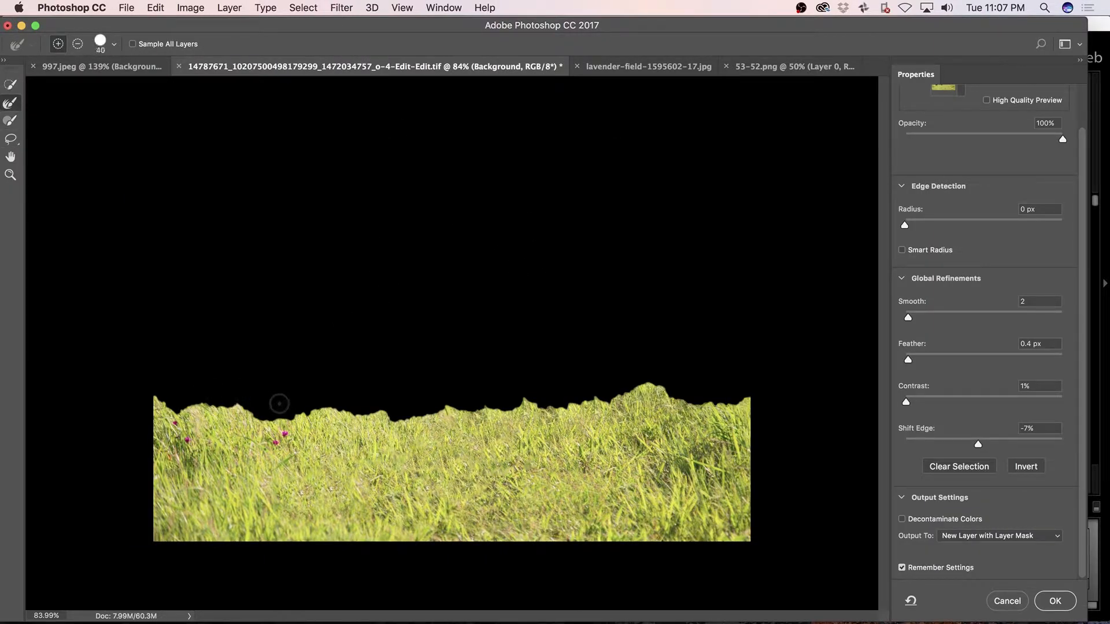
{"action": "key", "text": "bracketright"}
{"action": "key", "text": "bracketright"}
{"action": "key", "text": "bracketright"}
{"action": "key", "text": "bracketright"}
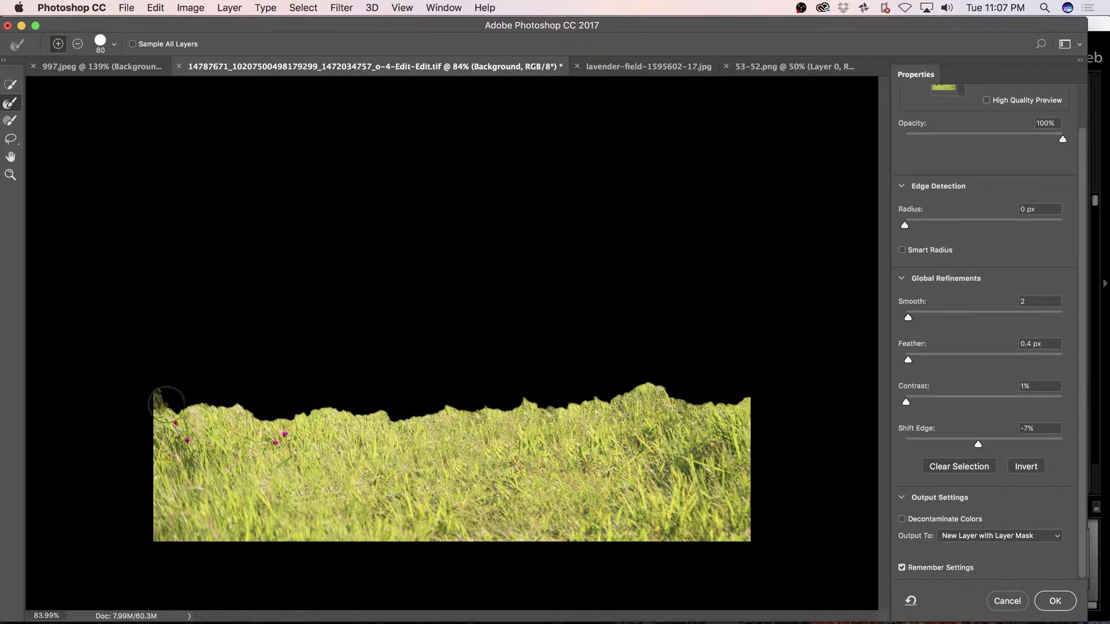
{"action": "mouse_move", "coordinate": [167, 405]}
{"action": "left_mouse_down"}
{"action": "mouse_move", "coordinate": [222, 400]}
{"action": "mouse_move", "coordinate": [210, 410]}
{"action": "mouse_move", "coordinate": [277, 400]}
{"action": "mouse_move", "coordinate": [379, 421]}
{"action": "mouse_move", "coordinate": [403, 405]}
{"action": "mouse_move", "coordinate": [452, 420]}
{"action": "mouse_move", "coordinate": [483, 404]}
{"action": "mouse_move", "coordinate": [536, 416]}
{"action": "mouse_move", "coordinate": [598, 398]}
{"action": "mouse_move", "coordinate": [612, 416]}
{"action": "mouse_move", "coordinate": [674, 395]}
{"action": "mouse_move", "coordinate": [693, 407]}
{"action": "mouse_move", "coordinate": [723, 397]}
{"action": "mouse_move", "coordinate": [757, 417]}
{"action": "mouse_move", "coordinate": [463, 441]}
{"action": "mouse_move", "coordinate": [136, 421]}
{"action": "left_mouse_up"}
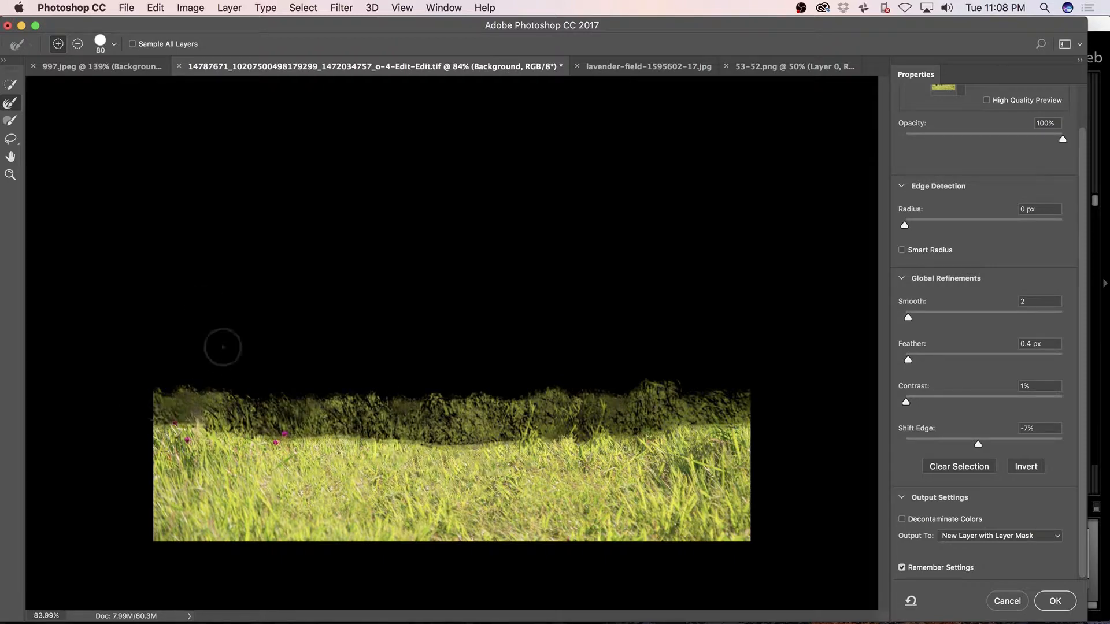
- Soften the Refine Edge Brush, paint a wider band along the grass edge, and output to a new layer with layer mask
{"action": "left_click", "coordinate": [100, 42]}
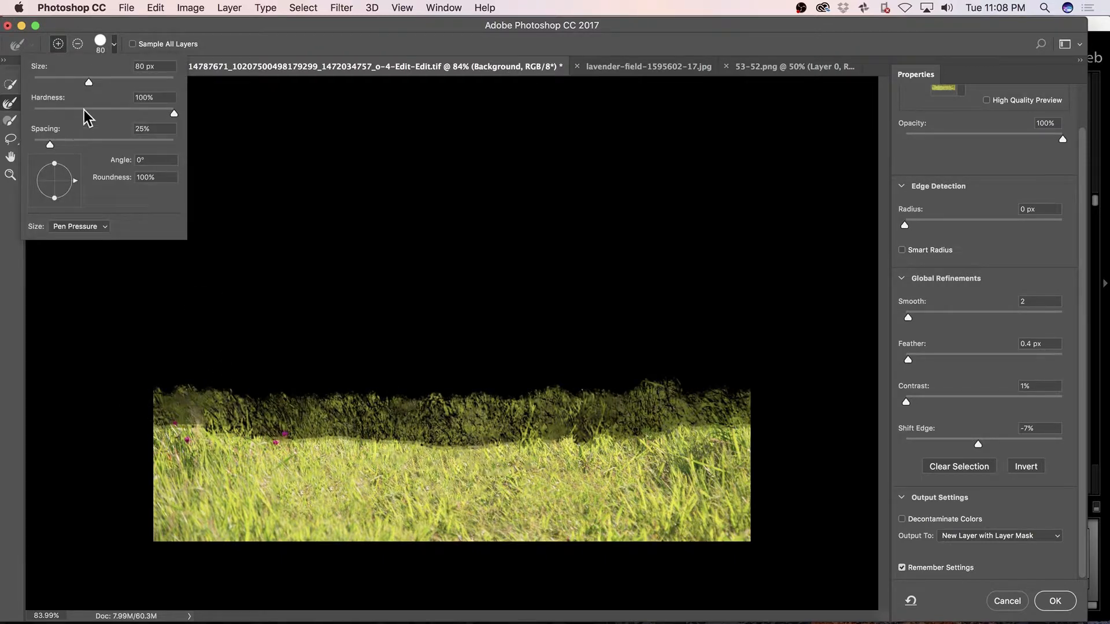
{"action": "left_click_drag", "start_coordinate": [174, 114], "coordinate": [29, 132]}
{"action": "mouse_move", "coordinate": [750, 416]}
{"action": "left_mouse_down"}
{"action": "mouse_move", "coordinate": [252, 439]}
{"action": "mouse_move", "coordinate": [181, 431]}
{"action": "mouse_move", "coordinate": [142, 398]}
{"action": "left_mouse_up"}
{"action": "left_click_drag", "start_coordinate": [207, 380], "coordinate": [744, 386]}
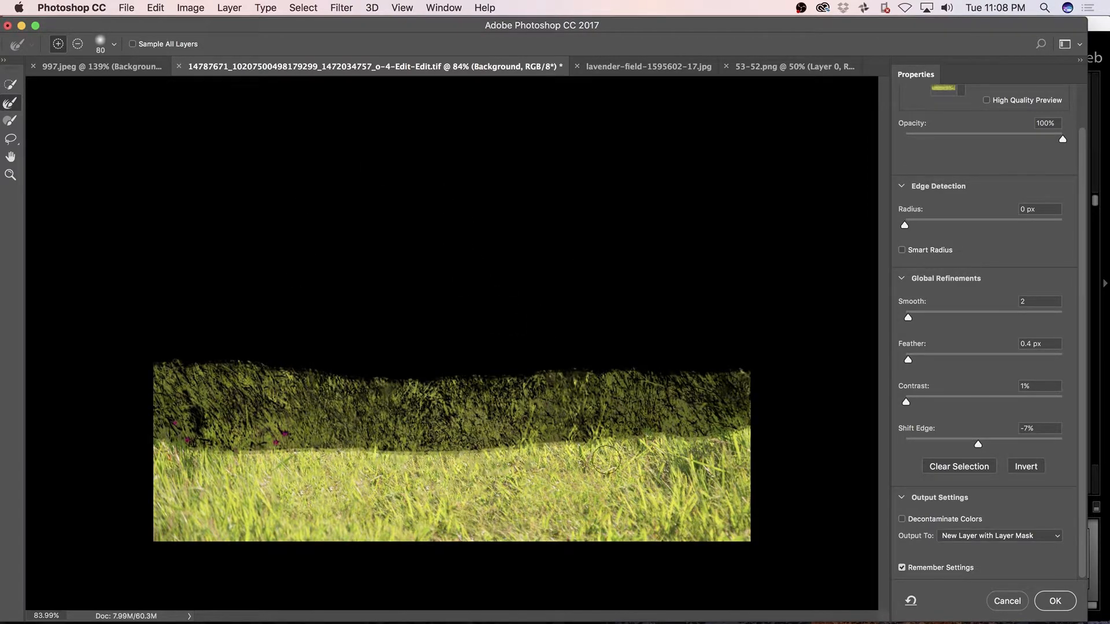
{"action": "mouse_move", "coordinate": [601, 440]}
{"action": "left_mouse_down"}
{"action": "mouse_move", "coordinate": [752, 437]}
{"action": "mouse_move", "coordinate": [518, 457]}
{"action": "mouse_move", "coordinate": [172, 454]}
{"action": "mouse_move", "coordinate": [156, 438]}
{"action": "mouse_move", "coordinate": [119, 439]}
{"action": "left_mouse_up"}
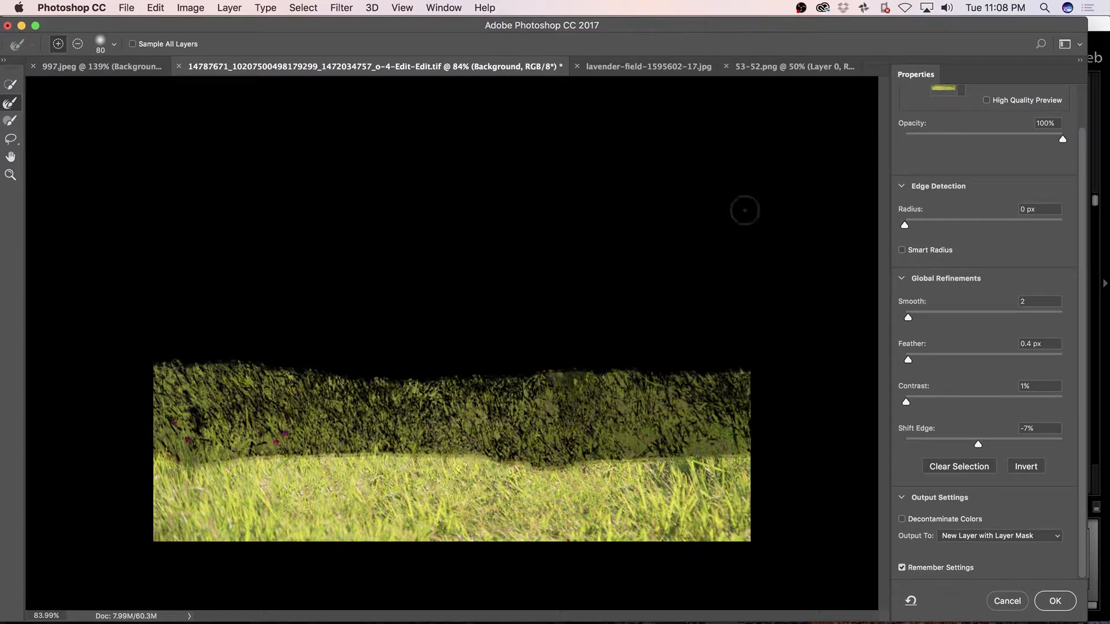
{"action": "left_click", "coordinate": [1056, 602]}
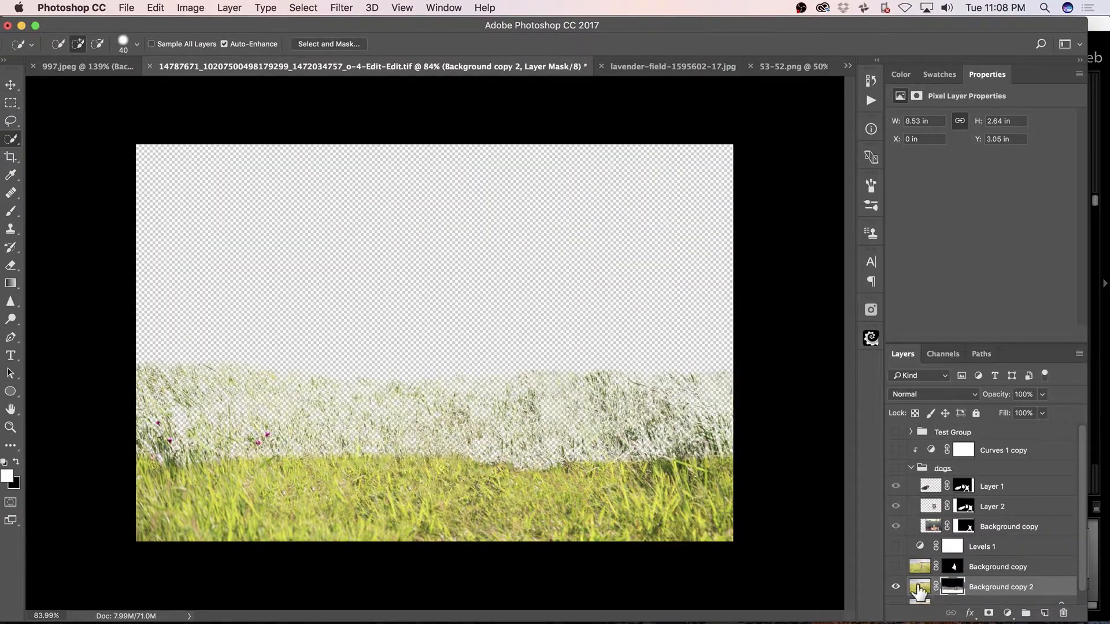
- Show the Background layer and move the masked grass layer, Background copy 2, directly below the Test Group
{"action": "left_click_drag", "start_coordinate": [1079, 506], "coordinate": [1076, 536]}
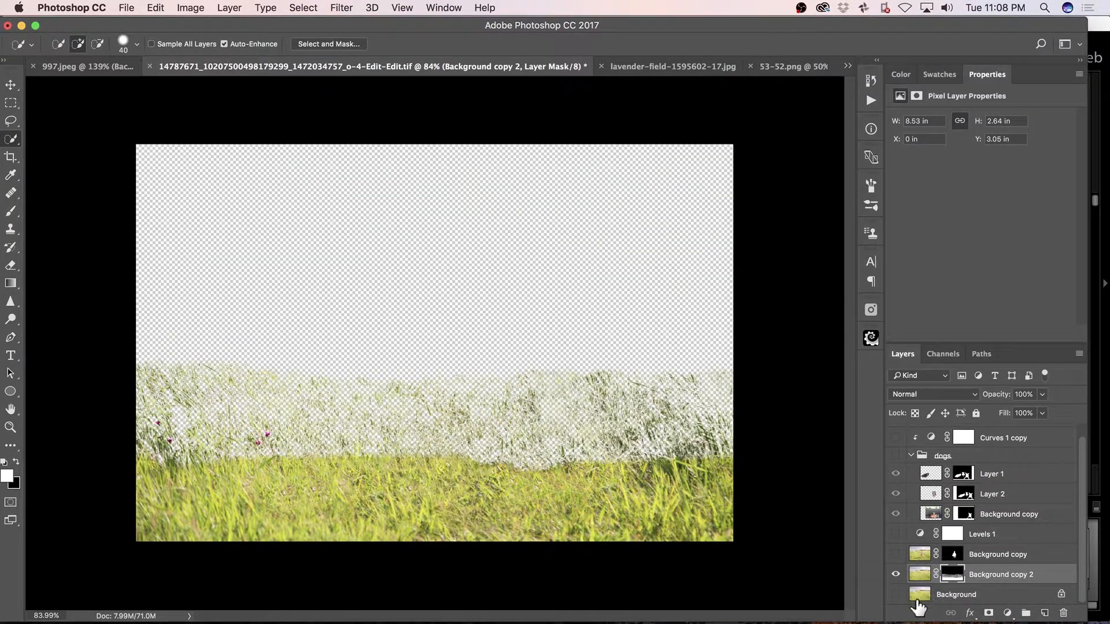
{"action": "left_click", "coordinate": [895, 594]}
{"action": "left_click_drag", "start_coordinate": [1014, 574], "coordinate": [1011, 438]}
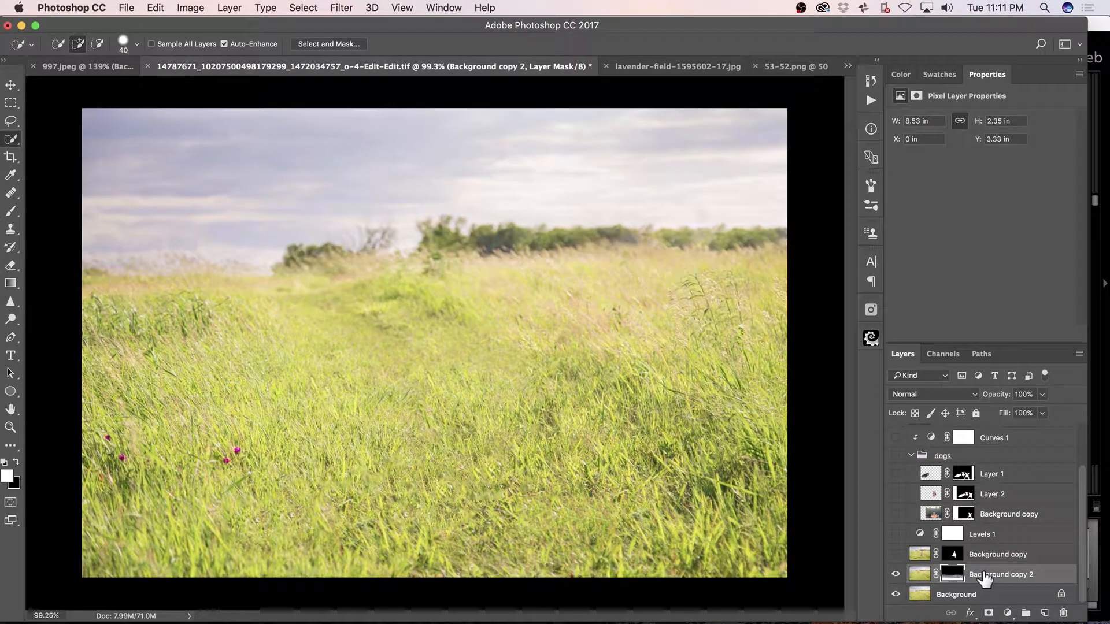
{"action": "left_click_drag", "start_coordinate": [985, 577], "coordinate": [1007, 449]}
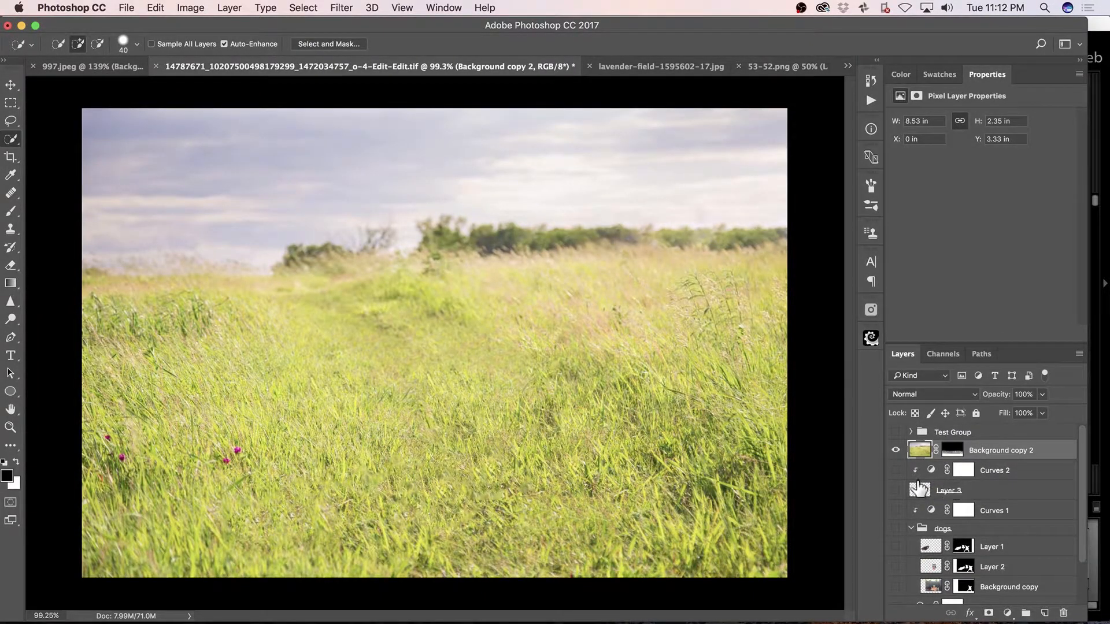
- Show the rabbit's Layer 3 with its Curves 2 layer and the three dog layers behind the masked grass
{"action": "left_click", "coordinate": [899, 475]}
{"action": "left_click", "coordinate": [895, 490]}
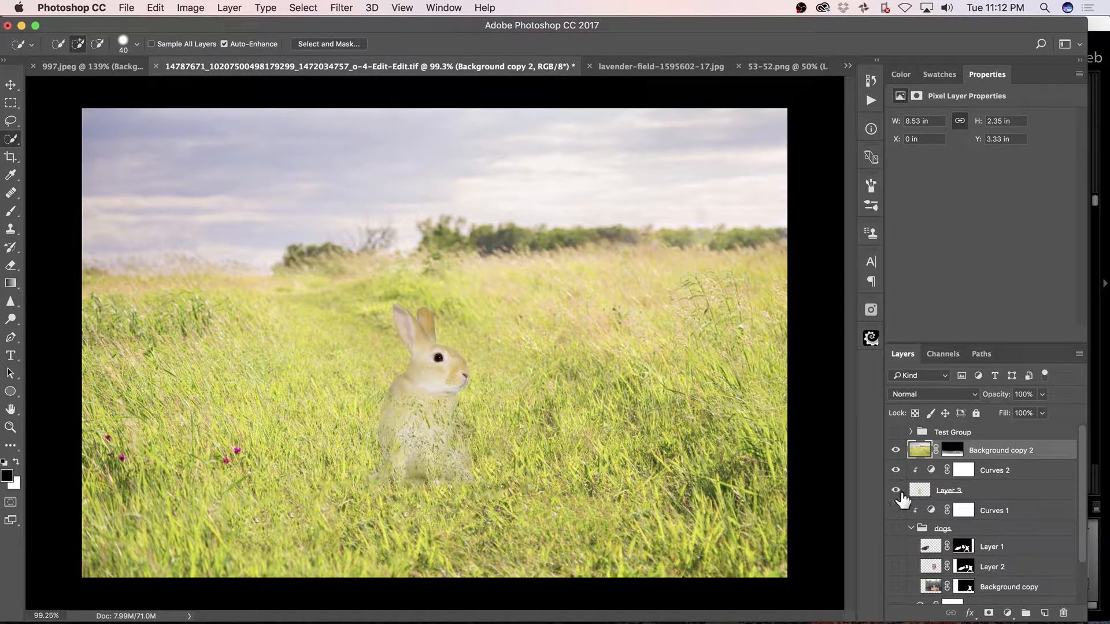
{"action": "left_click", "coordinate": [897, 550]}
{"action": "left_click", "coordinate": [896, 567]}
{"action": "left_click", "coordinate": [897, 588]}
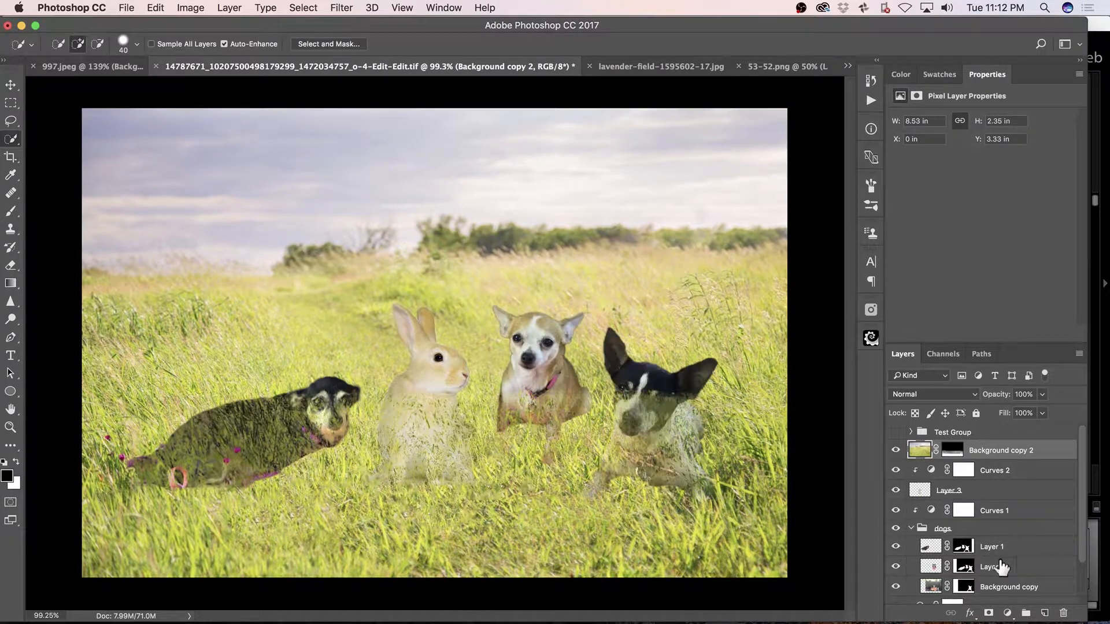
- On the Background copy 2 mask, paint black with a 300 px brush at 50% opacity over the right dog, centre dog and rabbit
{"action": "scroll", "coordinate": [1078, 544], "scroll_direction": "down", "scroll_amount": 3}
{"action": "left_click_drag", "start_coordinate": [1078, 574], "coordinate": [1078, 579]}
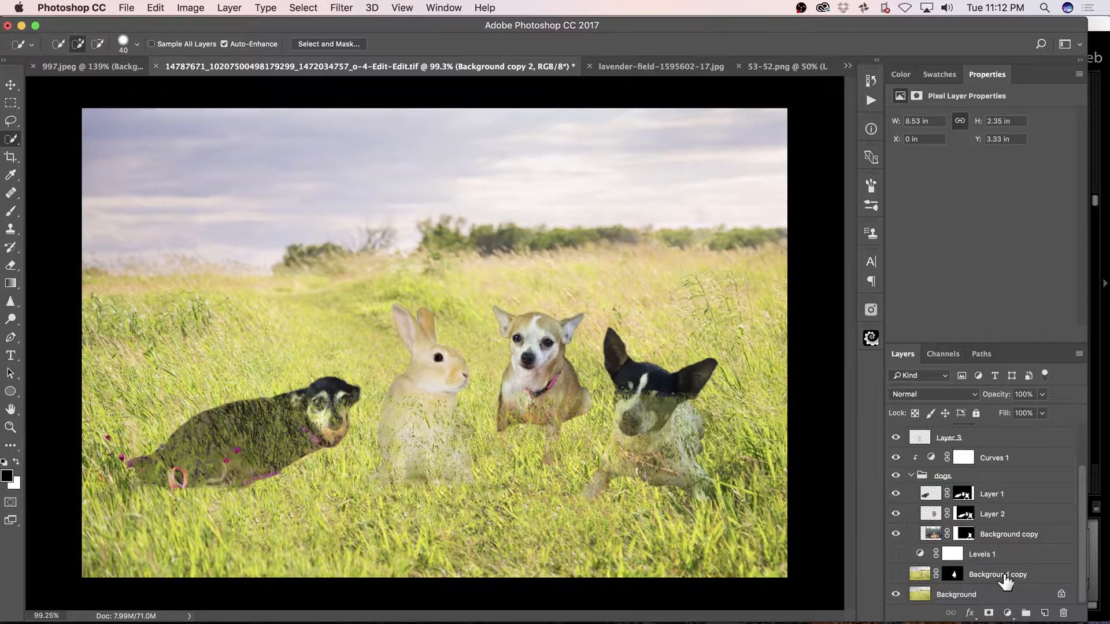
{"action": "scroll", "coordinate": [1080, 530], "scroll_direction": "up", "scroll_amount": 3}
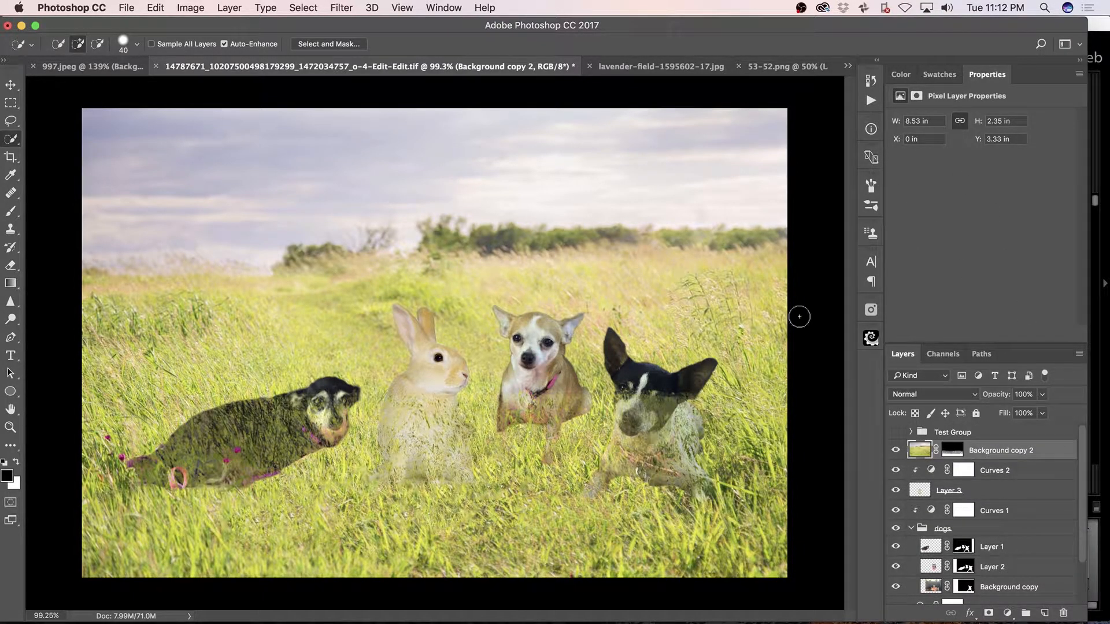
{"action": "left_click", "coordinate": [953, 451]}
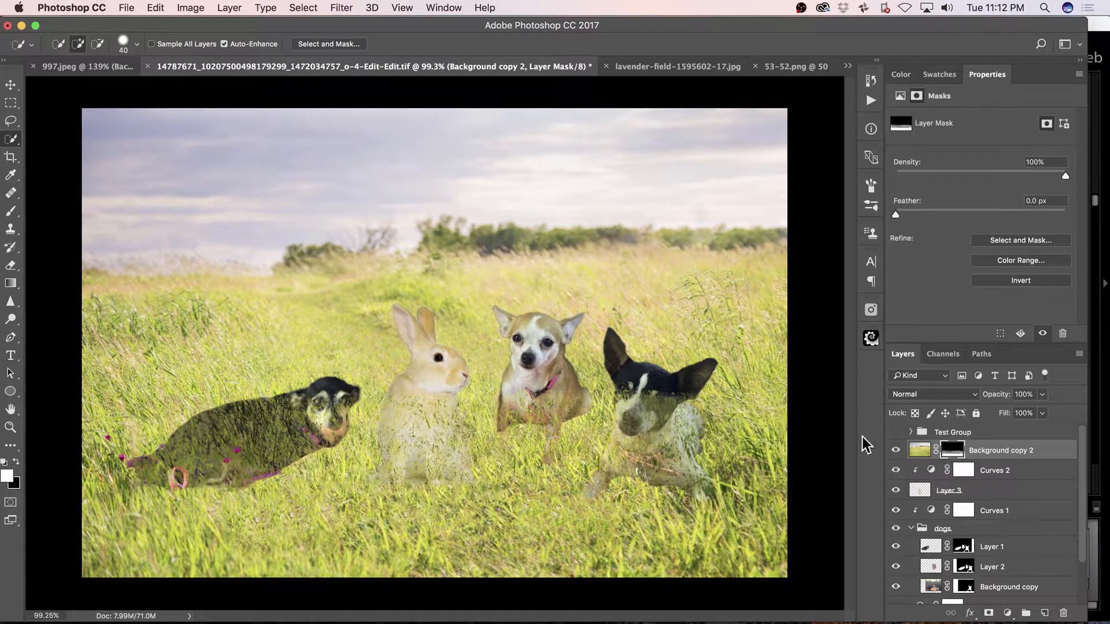
{"action": "key", "text": "b"}
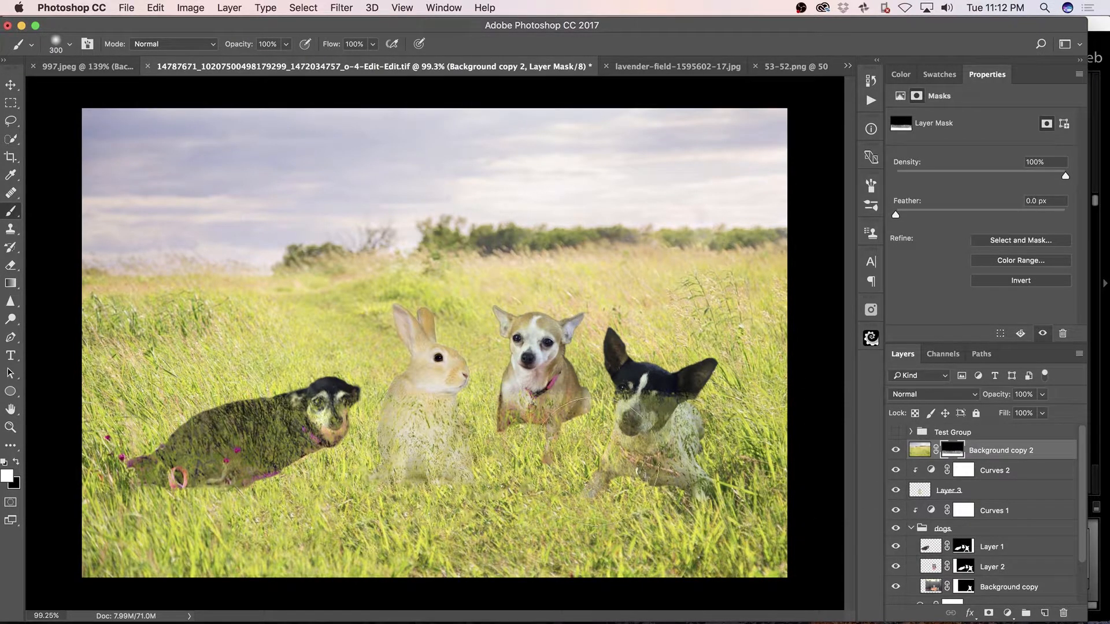
{"action": "key", "text": "5"}
{"action": "key", "text": "x"}
{"action": "mouse_move", "coordinate": [642, 443]}
{"action": "left_mouse_down"}
{"action": "mouse_move", "coordinate": [656, 419]}
{"action": "mouse_move", "coordinate": [428, 394]}
{"action": "mouse_move", "coordinate": [464, 405]}
{"action": "left_mouse_up"}
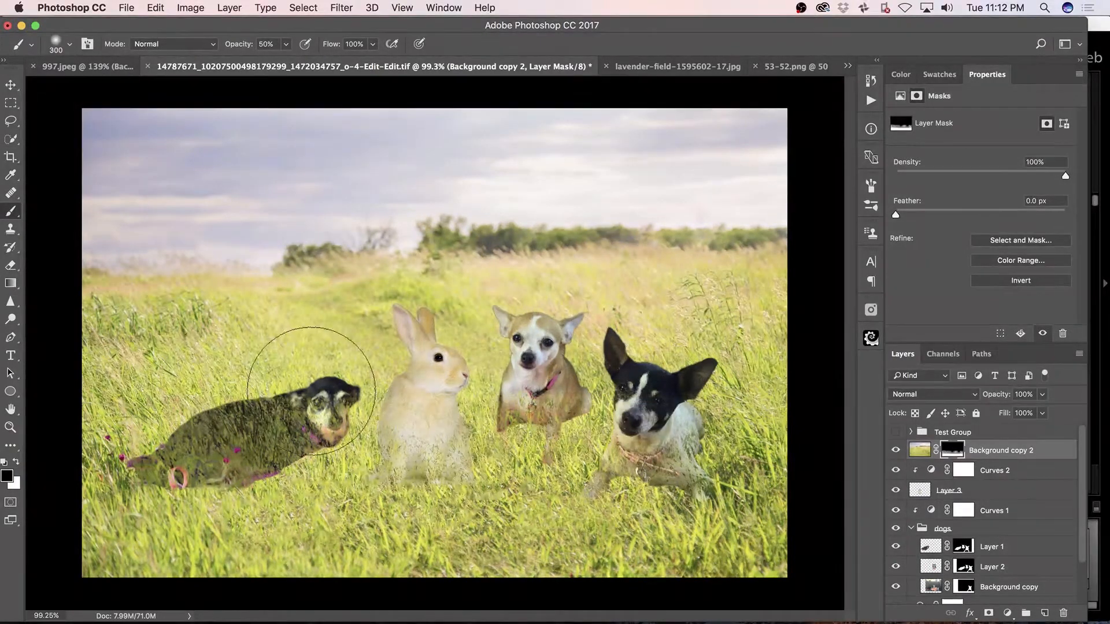
- Reduce the brush to 125 px and paint the grass off the left dog's face and upper body on the mask
{"action": "key", "text": "bracketleft"}
{"action": "key", "text": "bracketleft"}
{"action": "key", "text": "bracketleft"}
{"action": "key", "text": "bracketleft"}
{"action": "key", "text": "bracketleft"}
{"action": "mouse_move", "coordinate": [312, 391]}
{"action": "left_mouse_down"}
{"action": "mouse_move", "coordinate": [292, 420]}
{"action": "mouse_move", "coordinate": [158, 436]}
{"action": "mouse_move", "coordinate": [285, 429]}
{"action": "mouse_move", "coordinate": [329, 411]}
{"action": "left_mouse_up"}
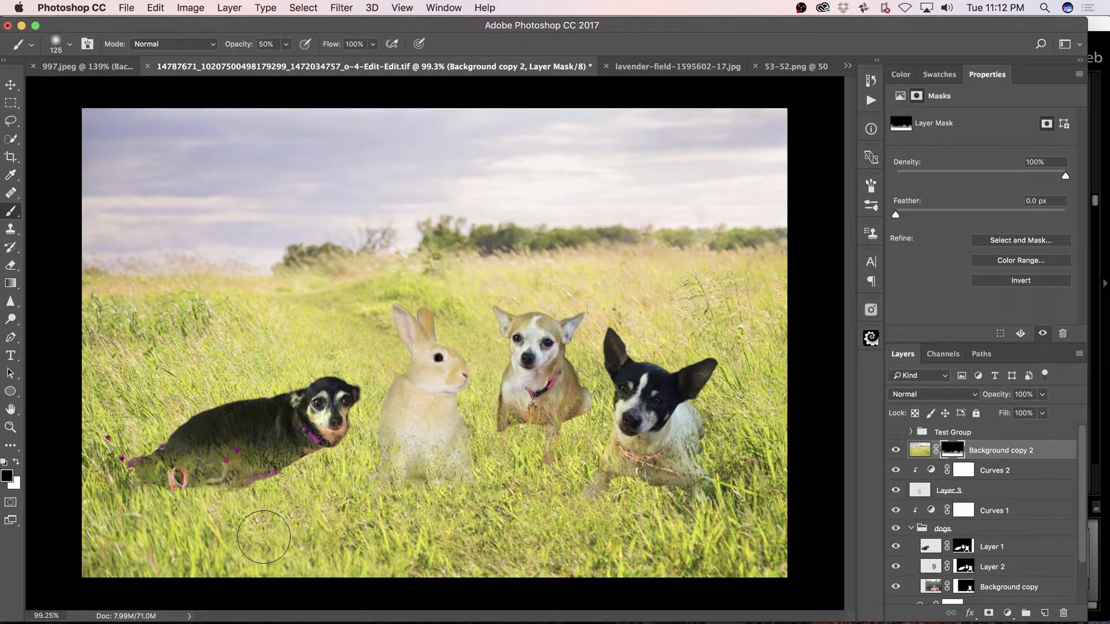
- Paint white on the mask along the animals' lower edges to restore grass, and touch up the rabbit's side with black
{"action": "key", "text": "x"}
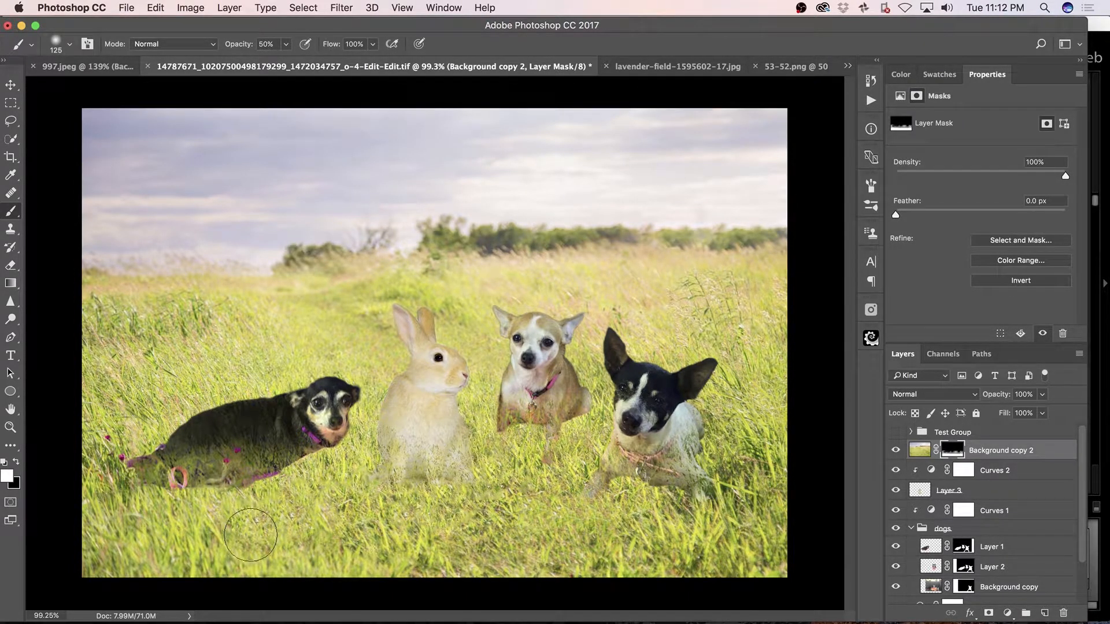
{"action": "mouse_move", "coordinate": [247, 515]}
{"action": "left_mouse_down"}
{"action": "mouse_move", "coordinate": [204, 502]}
{"action": "mouse_move", "coordinate": [232, 504]}
{"action": "mouse_move", "coordinate": [101, 500]}
{"action": "mouse_move", "coordinate": [146, 492]}
{"action": "mouse_move", "coordinate": [166, 520]}
{"action": "mouse_move", "coordinate": [168, 505]}
{"action": "mouse_move", "coordinate": [132, 482]}
{"action": "mouse_move", "coordinate": [173, 528]}
{"action": "mouse_move", "coordinate": [320, 470]}
{"action": "mouse_move", "coordinate": [179, 495]}
{"action": "mouse_move", "coordinate": [227, 511]}
{"action": "mouse_move", "coordinate": [216, 480]}
{"action": "mouse_move", "coordinate": [306, 497]}
{"action": "mouse_move", "coordinate": [322, 472]}
{"action": "mouse_move", "coordinate": [517, 496]}
{"action": "mouse_move", "coordinate": [544, 471]}
{"action": "mouse_move", "coordinate": [592, 505]}
{"action": "mouse_move", "coordinate": [713, 509]}
{"action": "mouse_move", "coordinate": [620, 473]}
{"action": "left_mouse_up"}
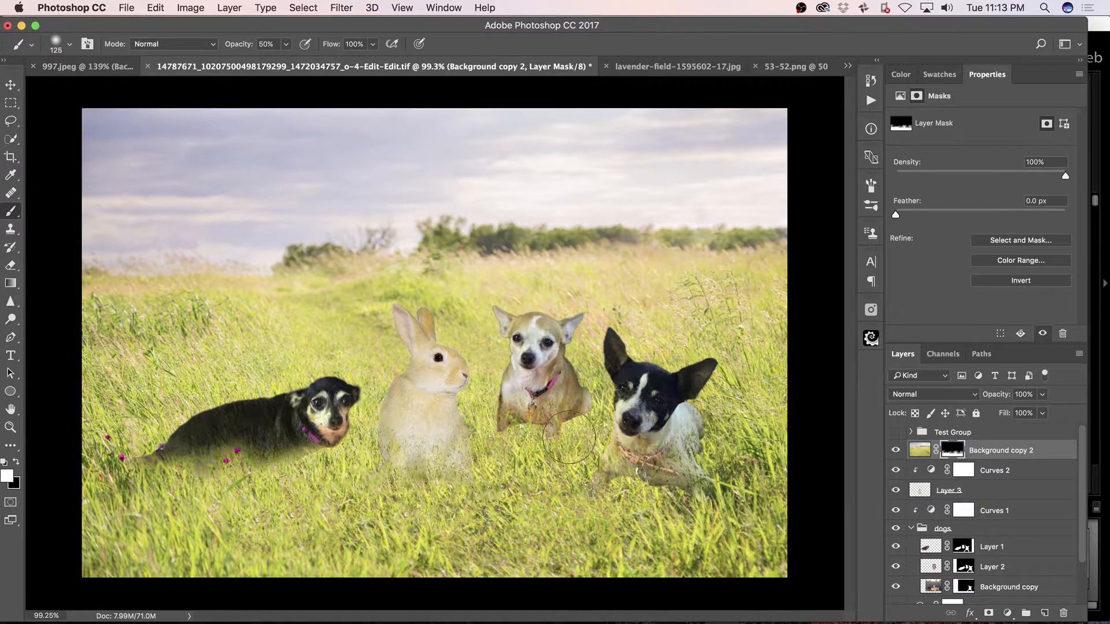
{"action": "key", "text": "x"}
{"action": "left_click_drag", "start_coordinate": [462, 428], "coordinate": [483, 426]}
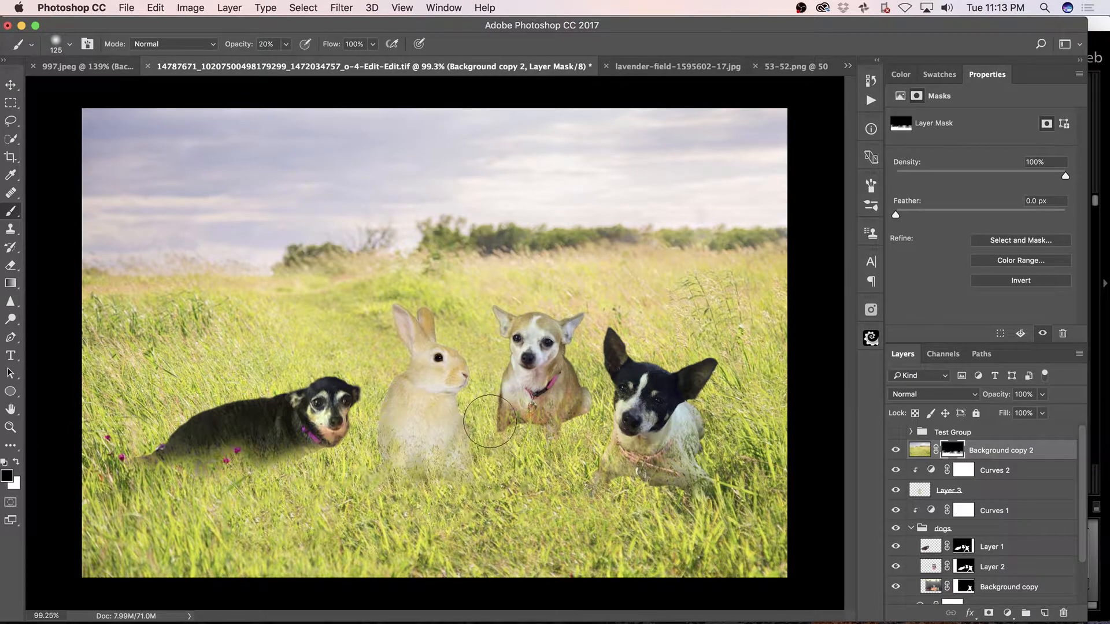
- Shrink the mask brush to 60 px and paint white over the centre dog's legs at 60% opacity to cover them with grass
{"action": "key", "text": "2"}
{"action": "key", "text": "bracketleft"}
{"action": "key", "text": "bracketleft"}
{"action": "key", "text": "bracketleft"}
{"action": "key", "text": "bracketleft"}
{"action": "key", "text": "bracketleft"}
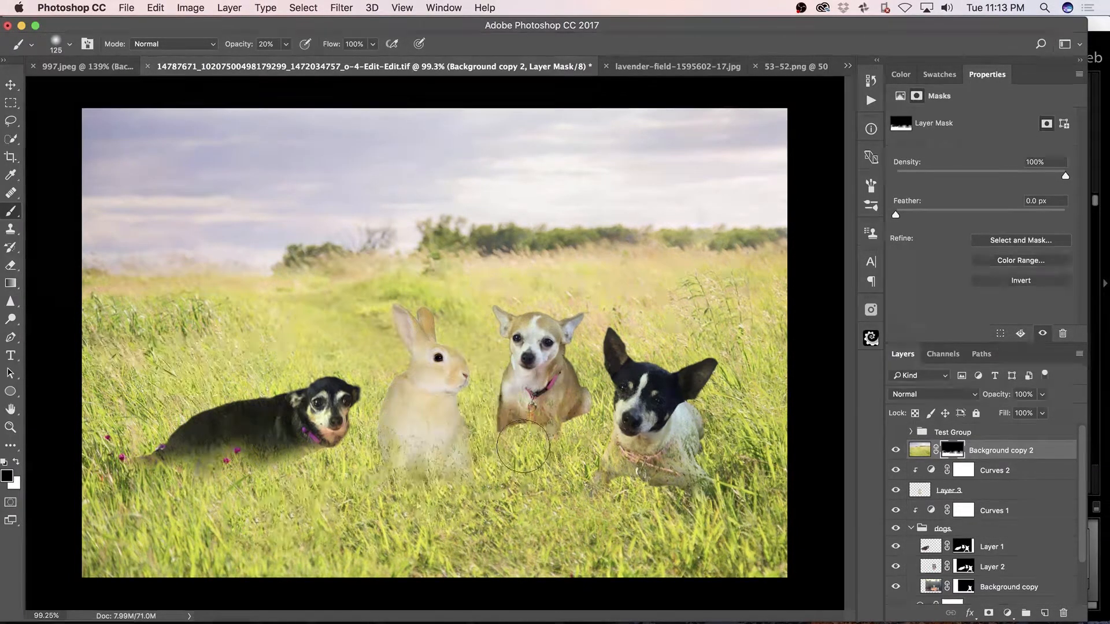
{"action": "key", "text": "x"}
{"action": "left_click_drag", "start_coordinate": [529, 431], "coordinate": [506, 436]}
{"action": "left_click_drag", "start_coordinate": [577, 427], "coordinate": [562, 438]}
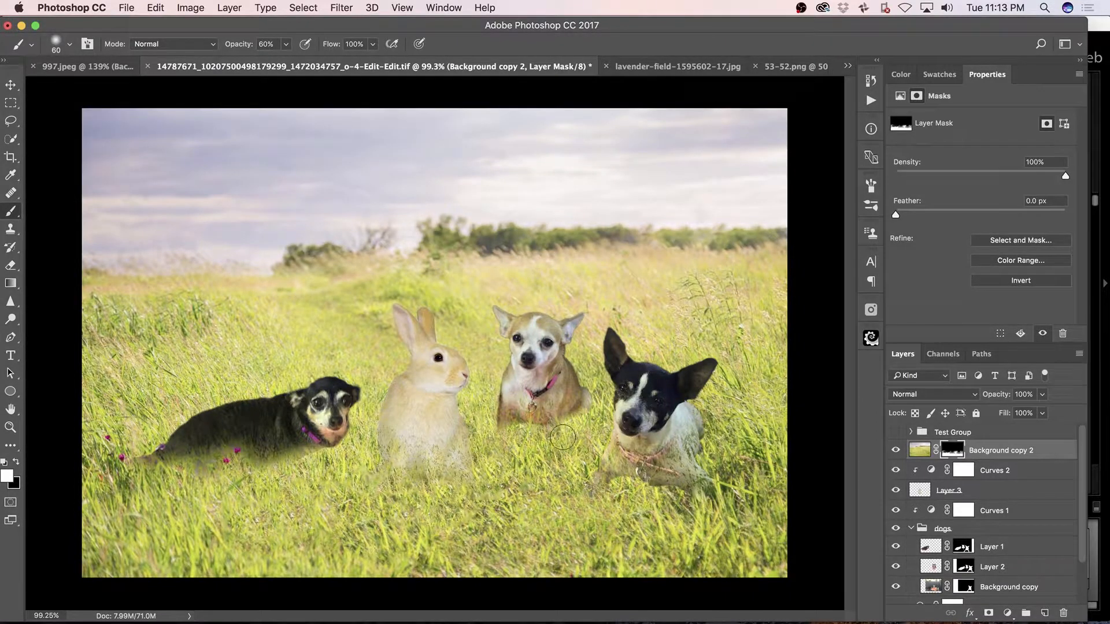
- Blend the grass over the right dog's lower body at 30% brush opacity while keeping its chest and pink collar clear
{"action": "left_click_drag", "start_coordinate": [598, 490], "coordinate": [703, 501]}
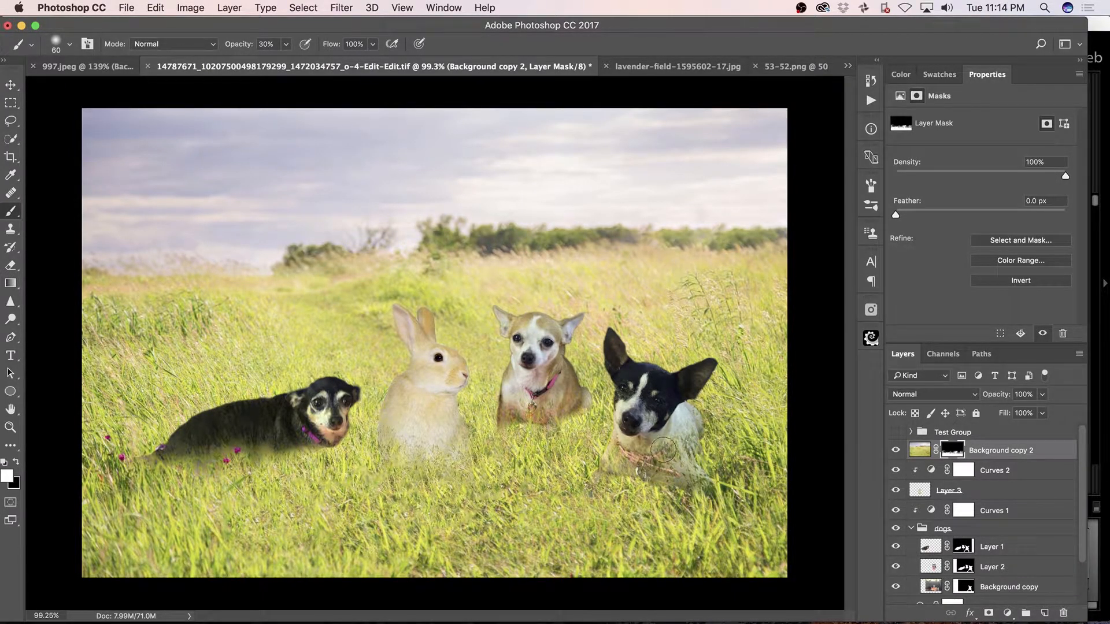
{"action": "key", "text": "x"}
{"action": "key", "text": "x"}
{"action": "key", "text": "x"}
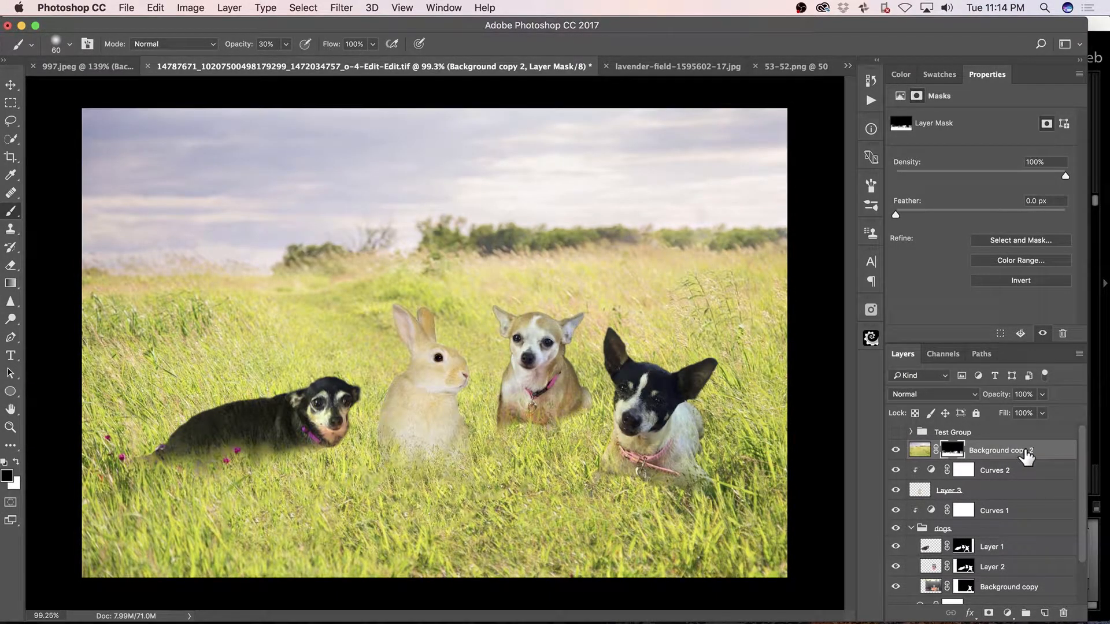
- Add a new layer above Background copy 2 and set its blend mode to Overlay
{"action": "left_click", "coordinate": [1044, 614]}
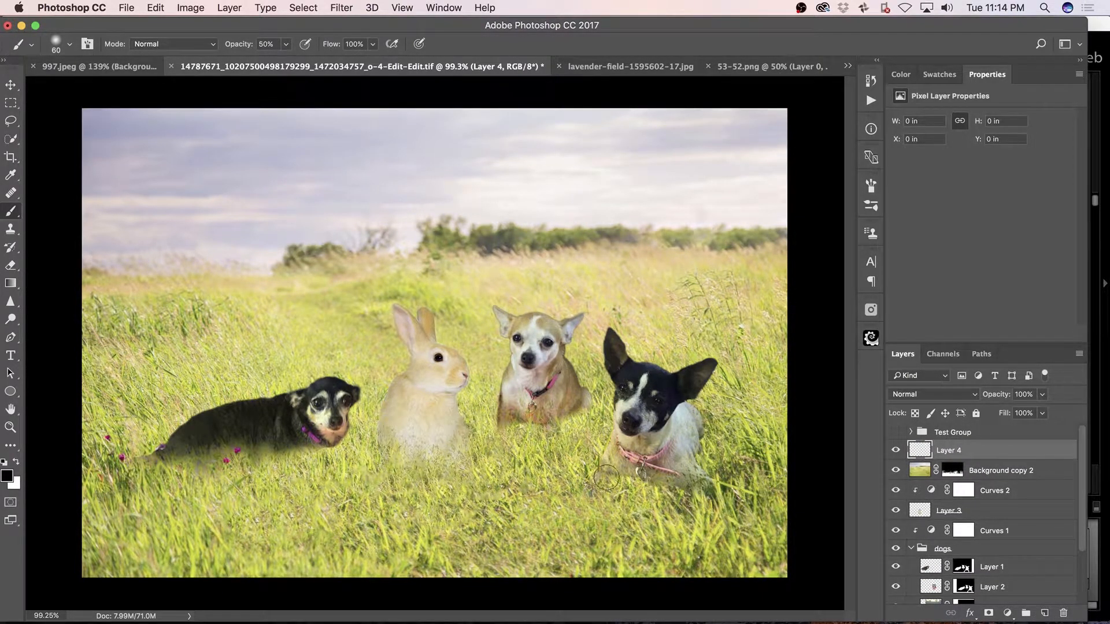
{"action": "left_click", "coordinate": [927, 398]}
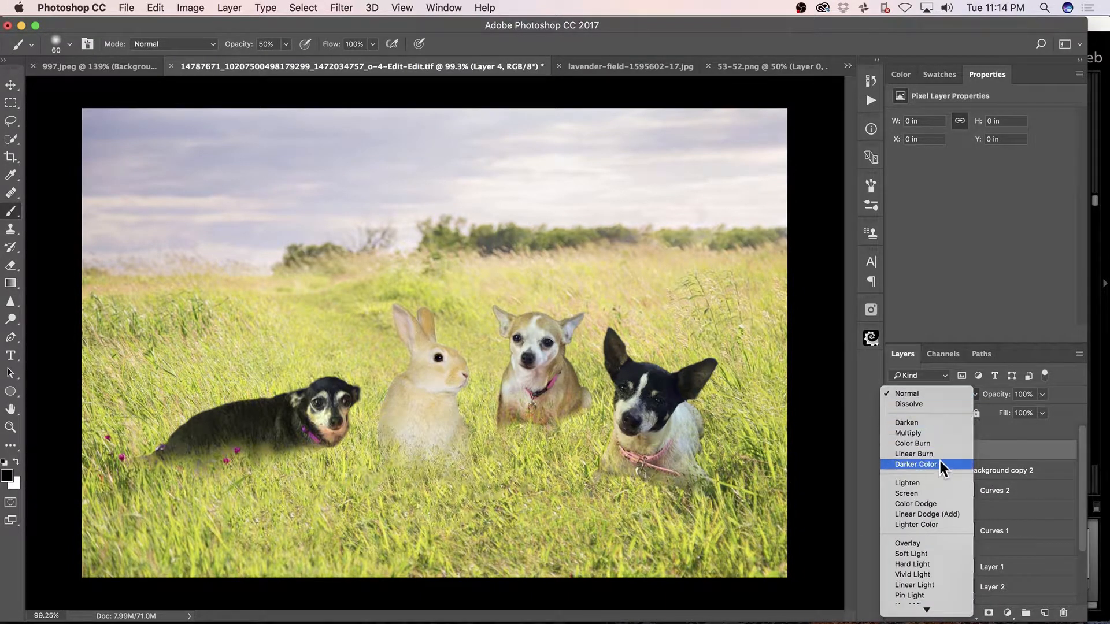
{"action": "left_click", "coordinate": [935, 543]}
- Paint black shadows beneath the three dogs and the rabbit on Layer 4 with a 60 px brush at 50% opacity
{"action": "mouse_move", "coordinate": [689, 496]}
{"action": "left_mouse_down"}
{"action": "mouse_move", "coordinate": [623, 486]}
{"action": "mouse_move", "coordinate": [702, 493]}
{"action": "mouse_move", "coordinate": [700, 449]}
{"action": "left_mouse_up"}
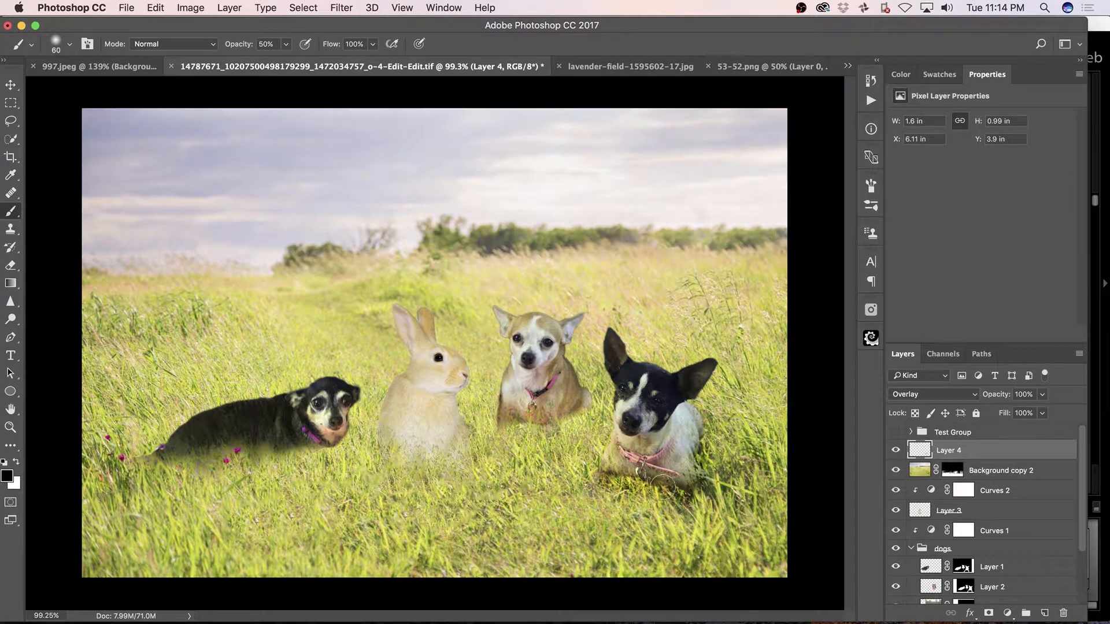
{"action": "mouse_move", "coordinate": [576, 416]}
{"action": "left_mouse_down"}
{"action": "mouse_move", "coordinate": [510, 430]}
{"action": "mouse_move", "coordinate": [516, 437]}
{"action": "left_mouse_up"}
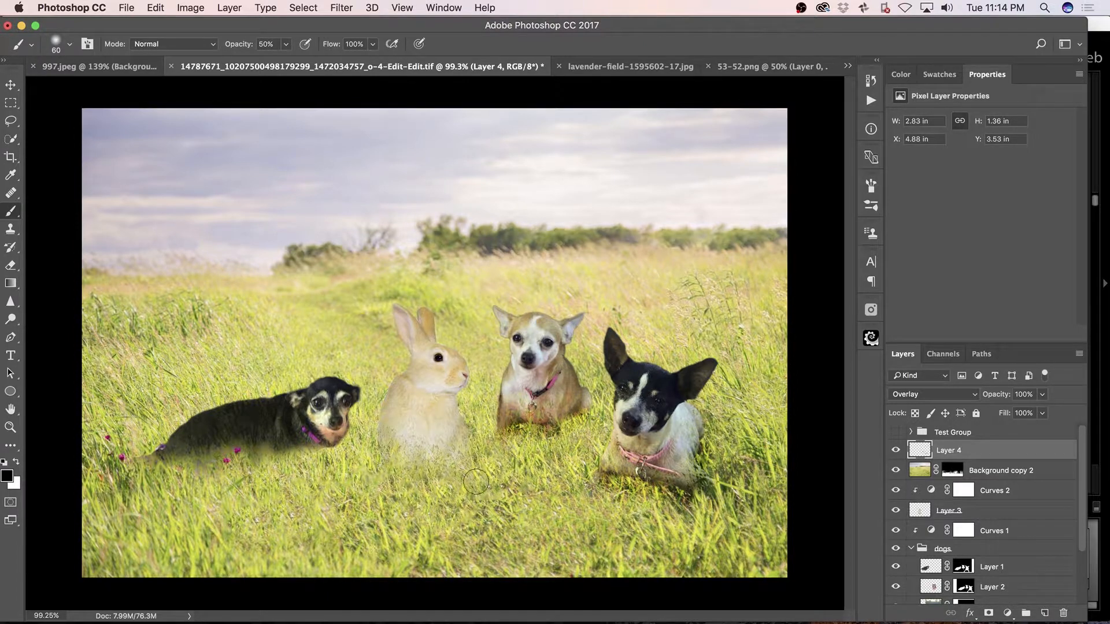
{"action": "mouse_move", "coordinate": [460, 474]}
{"action": "left_mouse_down"}
{"action": "mouse_move", "coordinate": [390, 474]}
{"action": "mouse_move", "coordinate": [376, 459]}
{"action": "mouse_move", "coordinate": [470, 469]}
{"action": "mouse_move", "coordinate": [471, 451]}
{"action": "mouse_move", "coordinate": [372, 460]}
{"action": "mouse_move", "coordinate": [393, 481]}
{"action": "mouse_move", "coordinate": [450, 478]}
{"action": "left_mouse_up"}
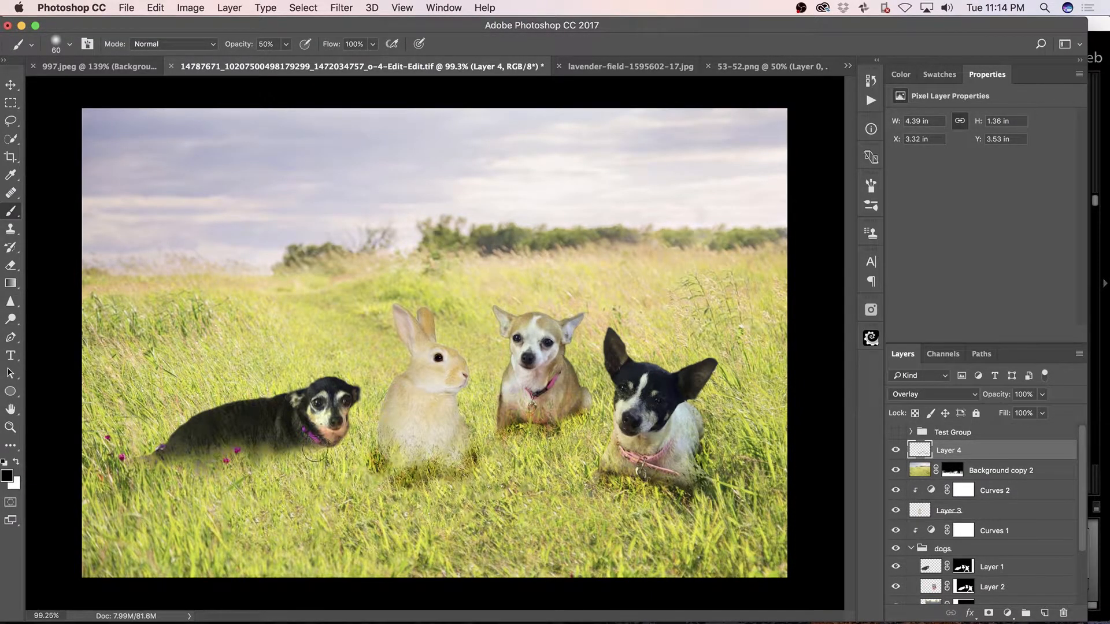
{"action": "mouse_move", "coordinate": [315, 452]}
{"action": "left_mouse_down"}
{"action": "mouse_move", "coordinate": [257, 461]}
{"action": "mouse_move", "coordinate": [231, 449]}
{"action": "mouse_move", "coordinate": [168, 465]}
{"action": "left_mouse_up"}
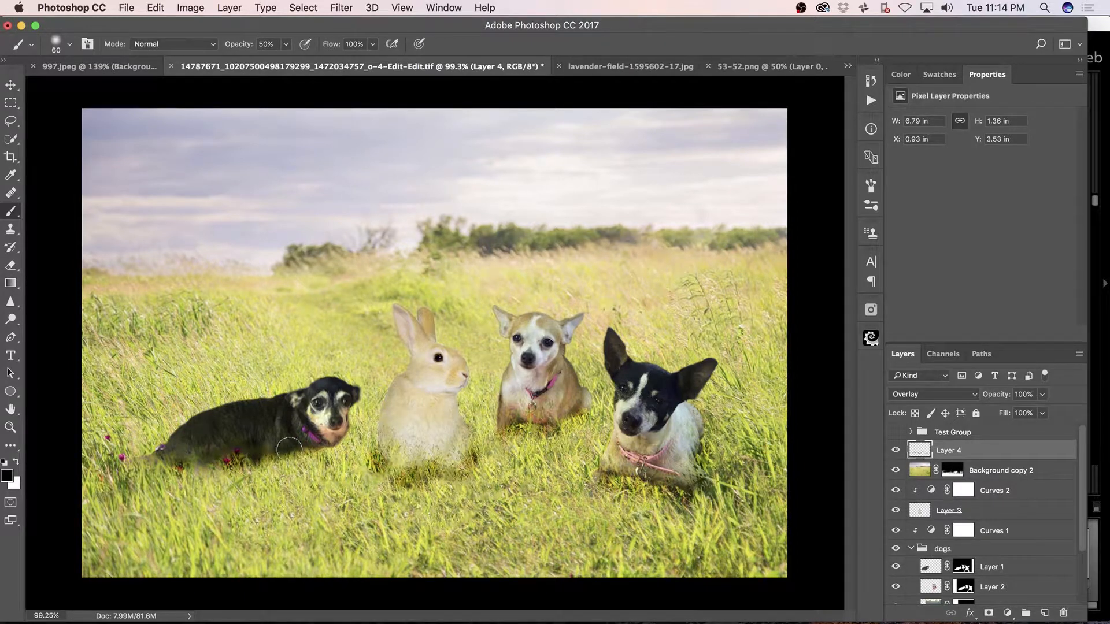
{"action": "mouse_move", "coordinate": [308, 448]}
{"action": "left_mouse_down"}
{"action": "mouse_move", "coordinate": [264, 470]}
{"action": "mouse_move", "coordinate": [164, 459]}
{"action": "left_mouse_up"}
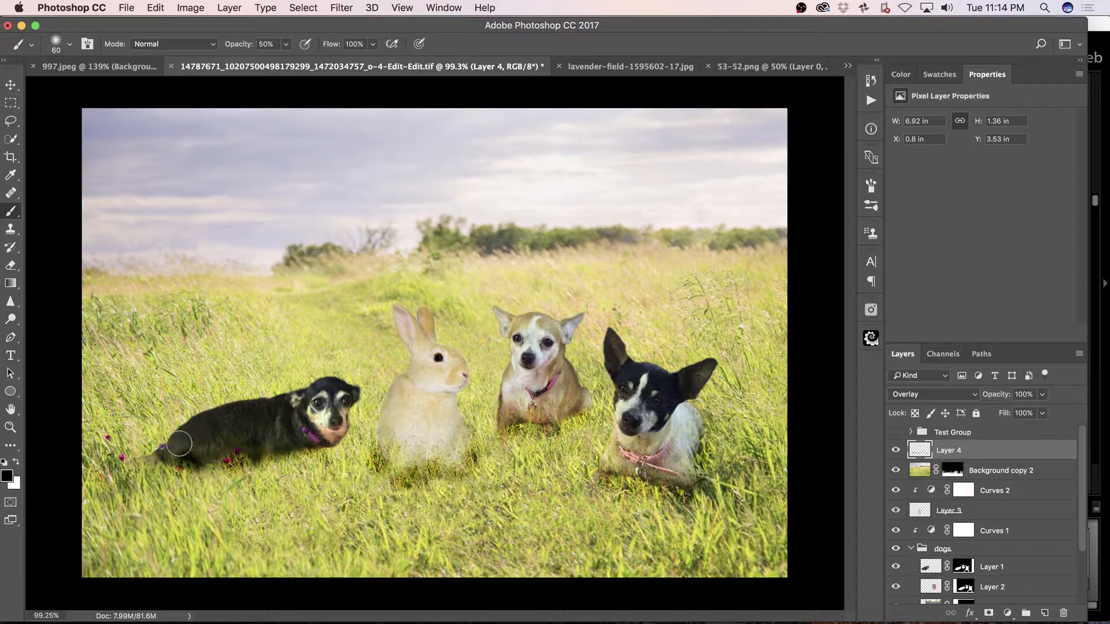
- Lower the brush opacity to 20% and build up softer shadows under the left dog, the rabbit and the right dog
{"action": "key", "text": "2"}
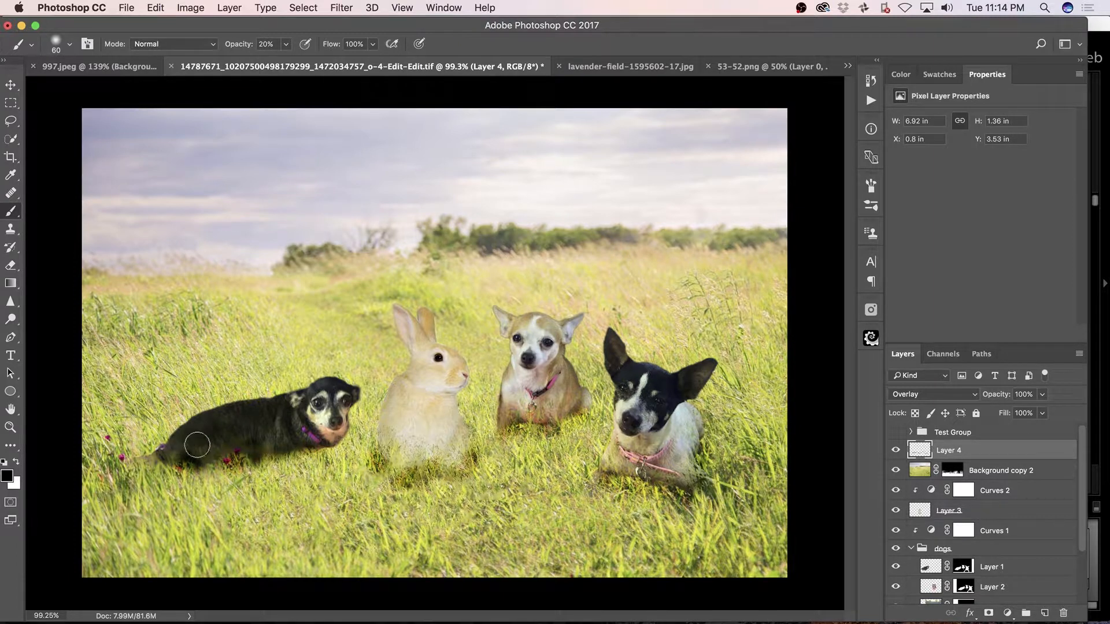
{"action": "left_click_drag", "start_coordinate": [160, 454], "coordinate": [176, 458]}
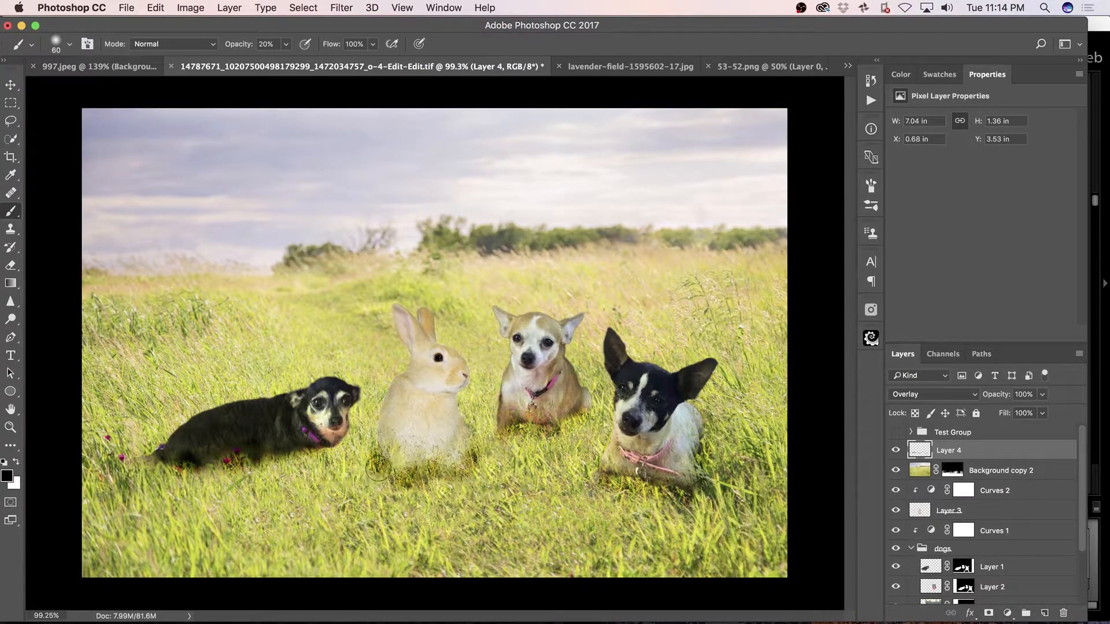
{"action": "mouse_move", "coordinate": [378, 468]}
{"action": "left_mouse_down"}
{"action": "mouse_move", "coordinate": [391, 477]}
{"action": "mouse_move", "coordinate": [468, 471]}
{"action": "mouse_move", "coordinate": [473, 458]}
{"action": "left_mouse_up"}
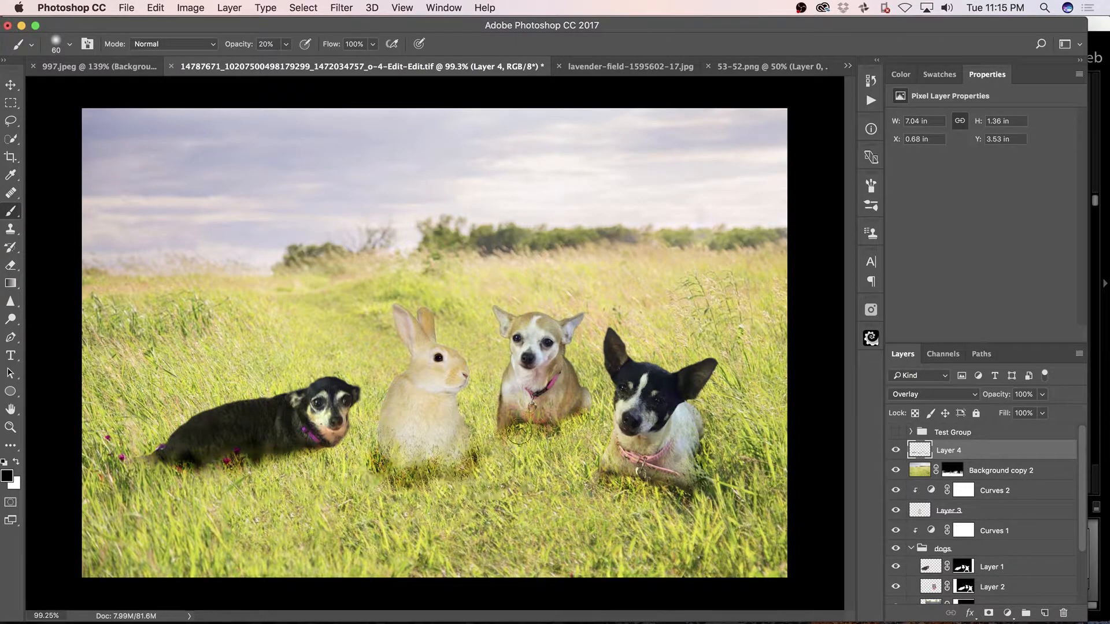
{"action": "left_click_drag", "start_coordinate": [627, 483], "coordinate": [600, 475]}
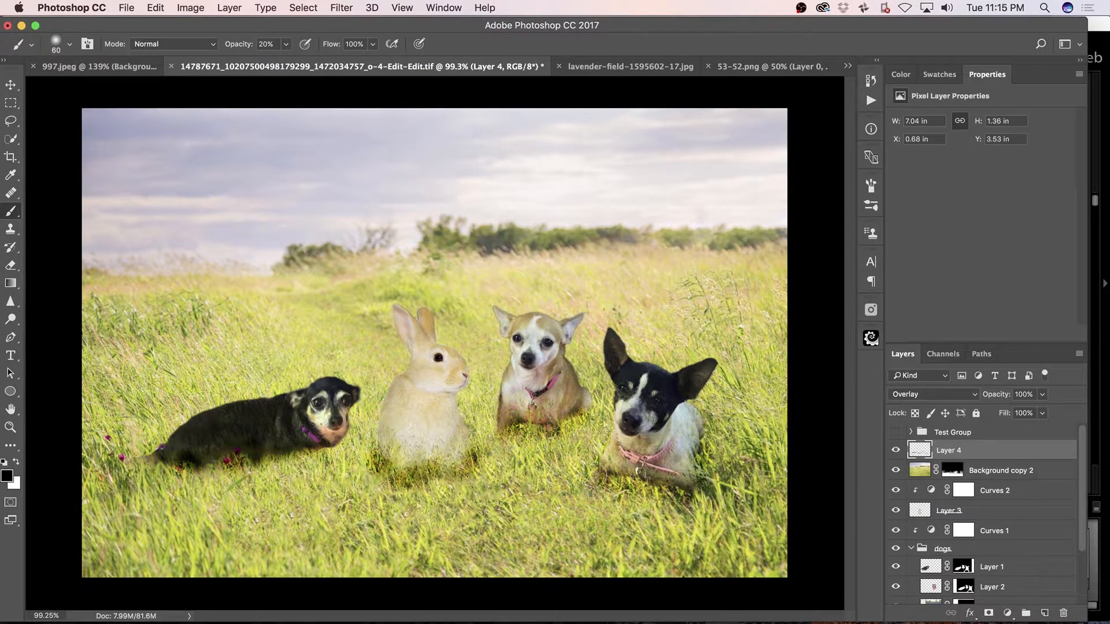
{"action": "left_click_drag", "start_coordinate": [677, 480], "coordinate": [707, 475]}
- Try the shadow layer at 46% opacity with the Normal and Screen blend modes
{"action": "left_click_drag", "start_coordinate": [998, 397], "coordinate": [968, 409]}
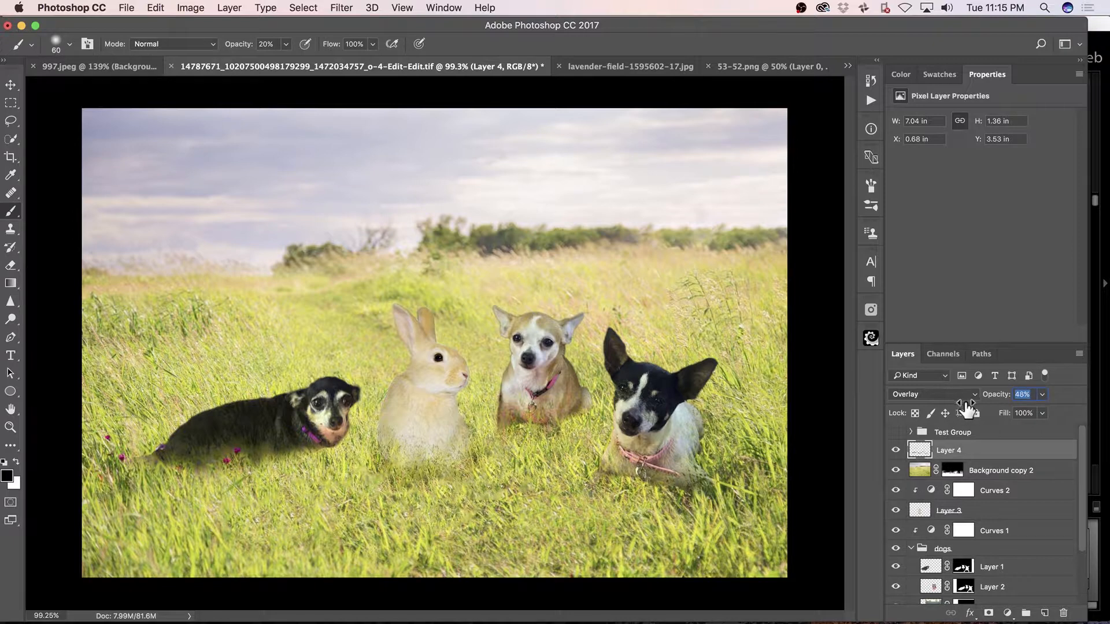
{"action": "left_click", "coordinate": [941, 396]}
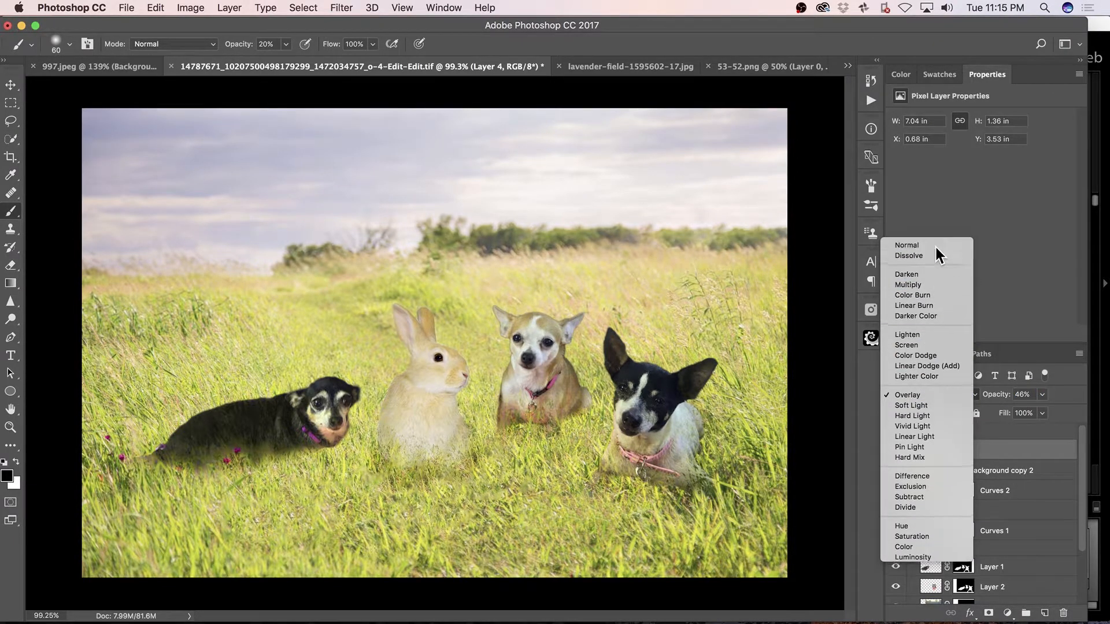
{"action": "left_click", "coordinate": [935, 245]}
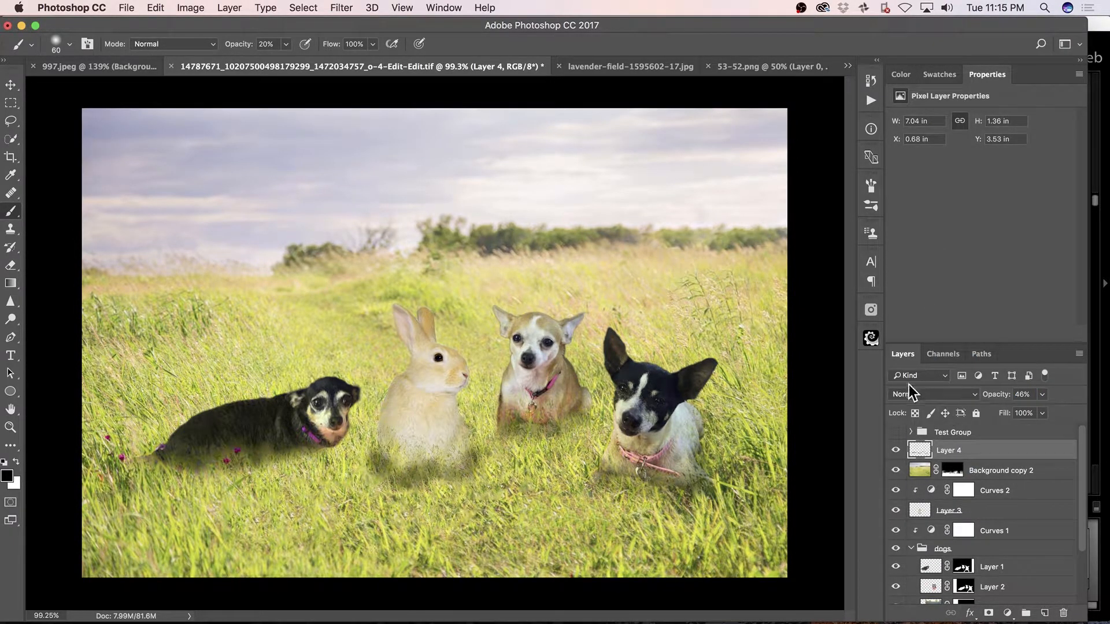
{"action": "left_click", "coordinate": [934, 395]}
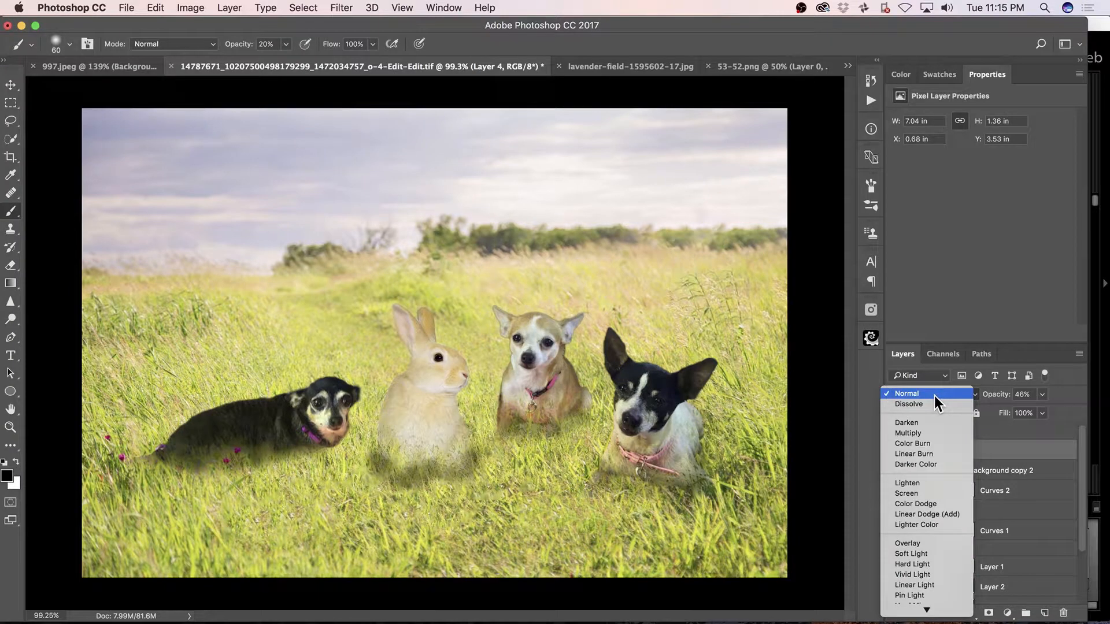
{"action": "left_click", "coordinate": [934, 493]}
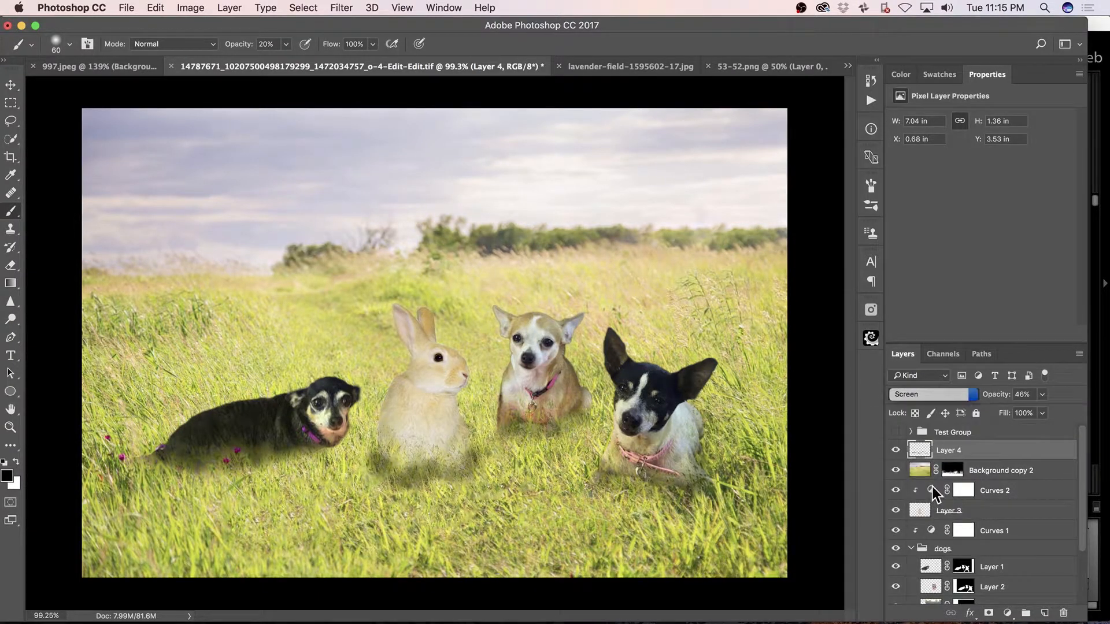
- Set the shadow layer, Layer 4, to the Soft Light blend mode at 77% opacity
{"action": "left_click", "coordinate": [931, 396]}
{"action": "left_click", "coordinate": [911, 412]}
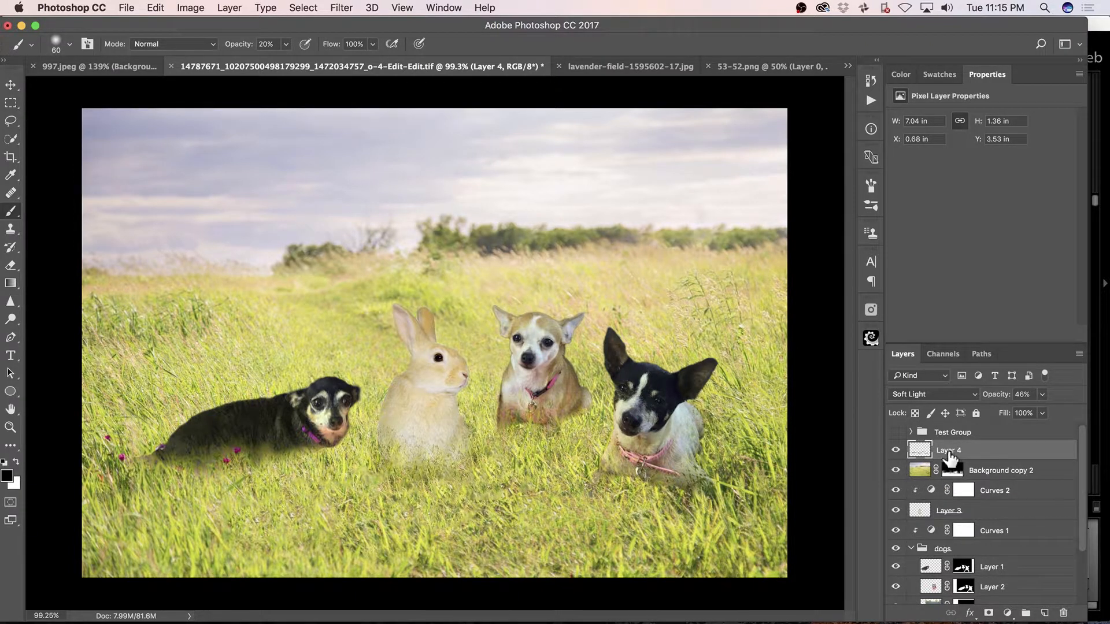
{"action": "left_click_drag", "start_coordinate": [998, 405], "coordinate": [1026, 399]}
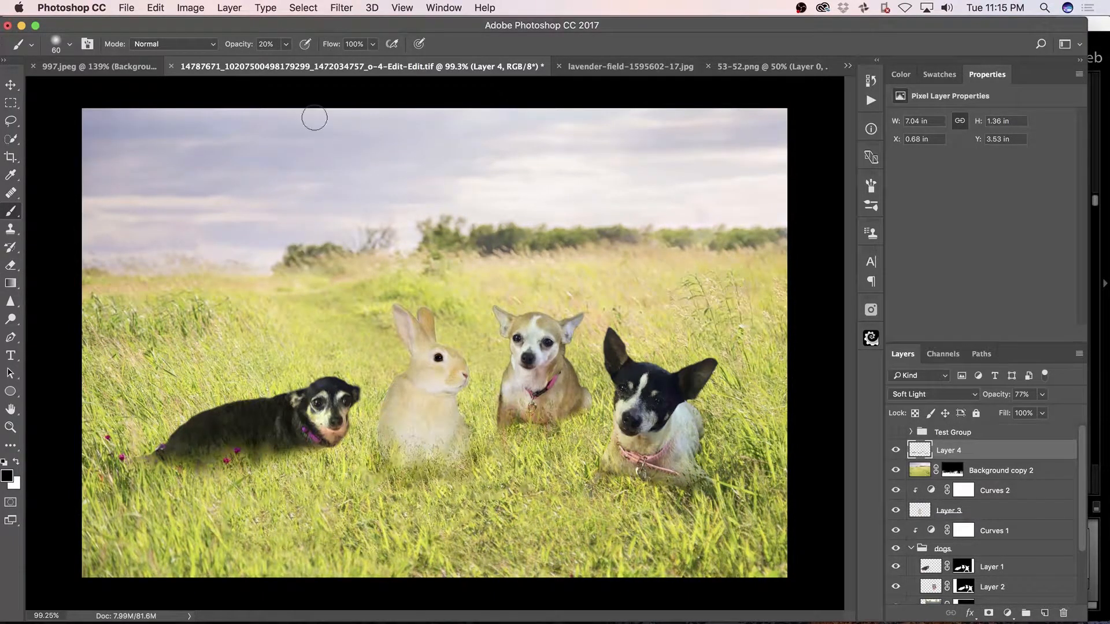
- Try a landscape 7:5 crop frame and a 16:9 crop frame around the animals
{"action": "left_click", "coordinate": [11, 157]}
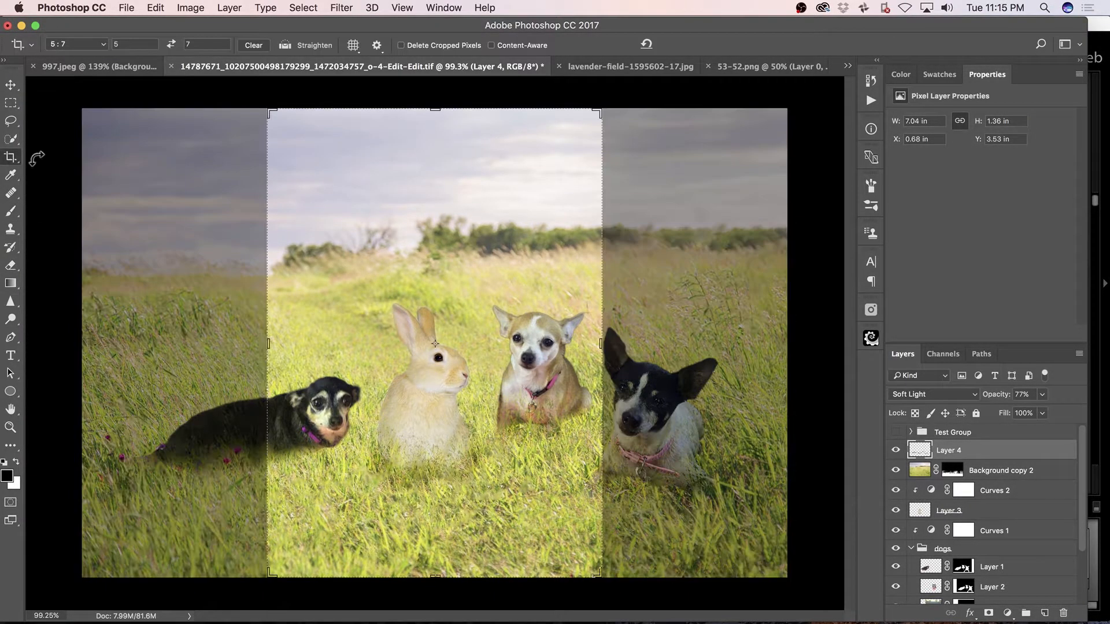
{"action": "left_click", "coordinate": [170, 45]}
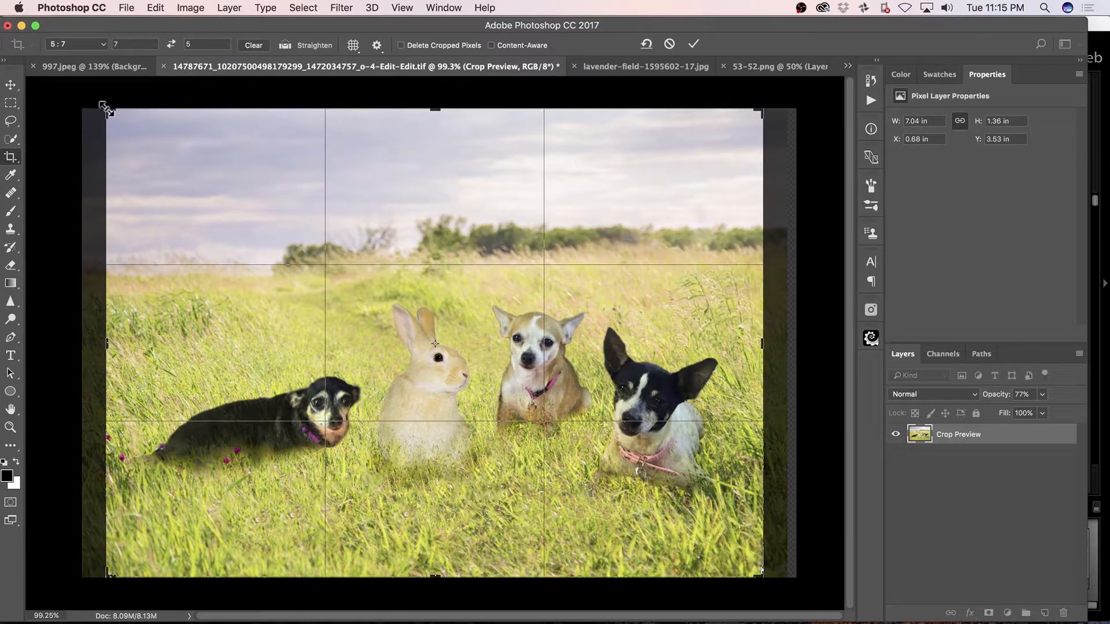
{"action": "left_click_drag", "start_coordinate": [105, 108], "coordinate": [118, 118]}
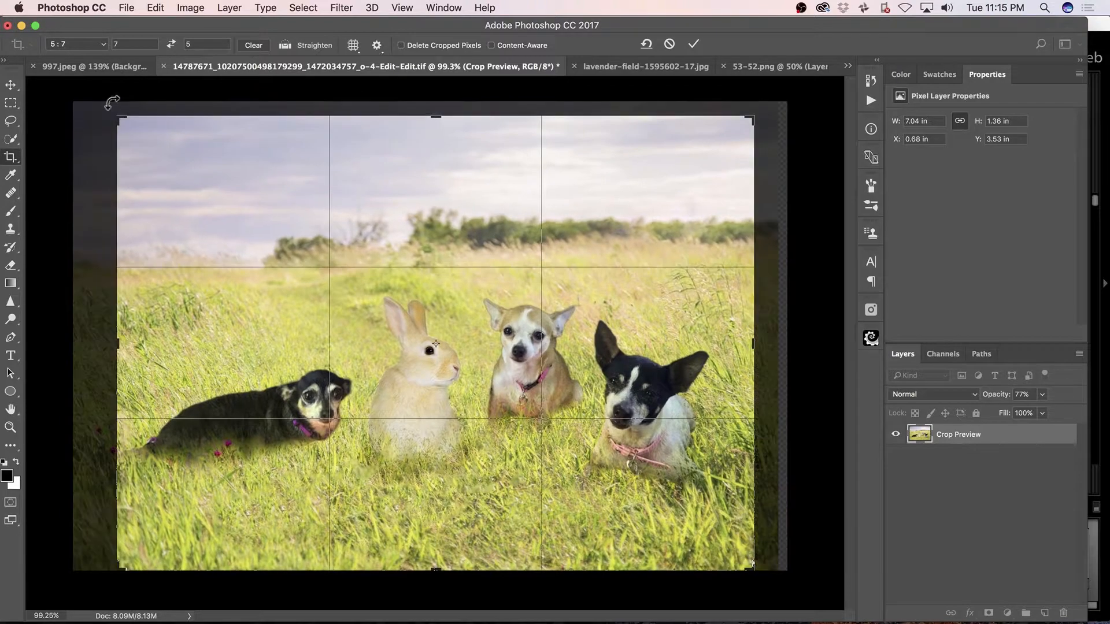
{"action": "left_click", "coordinate": [88, 44]}
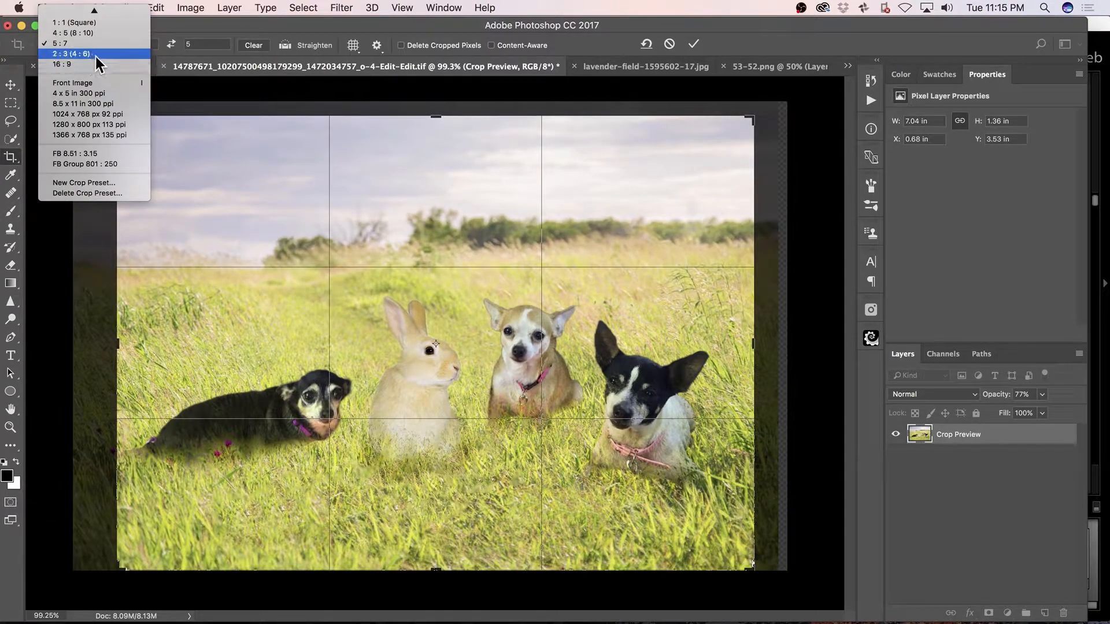
{"action": "left_click", "coordinate": [96, 64]}
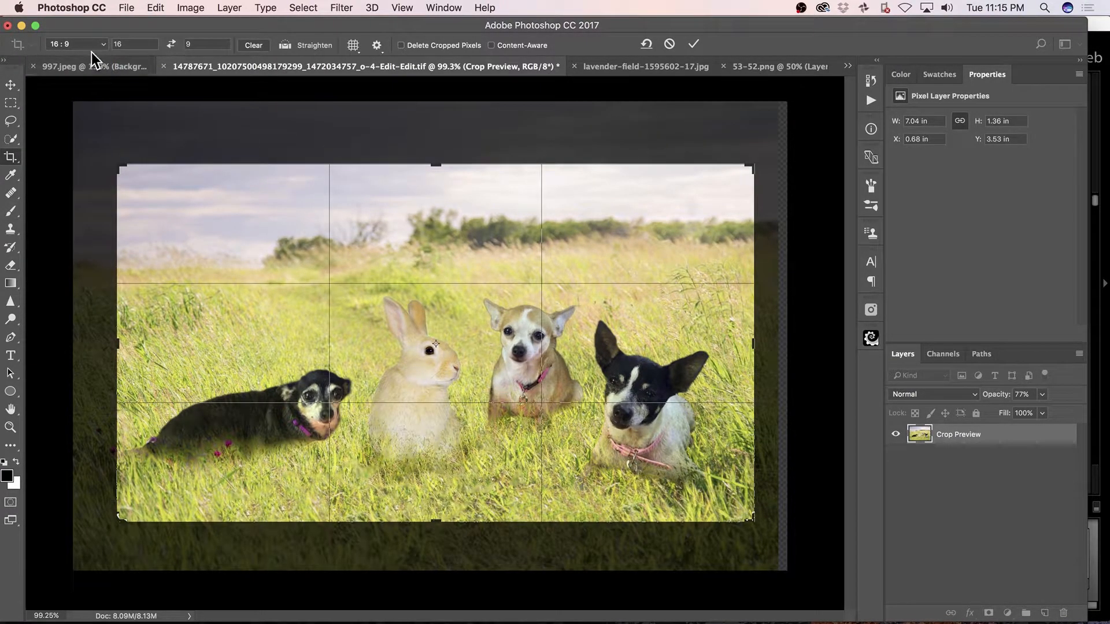
- Crop the image to a landscape 3:2 ratio, framing all four animals with trimmed meadow and sky around them
{"action": "left_click", "coordinate": [84, 49]}
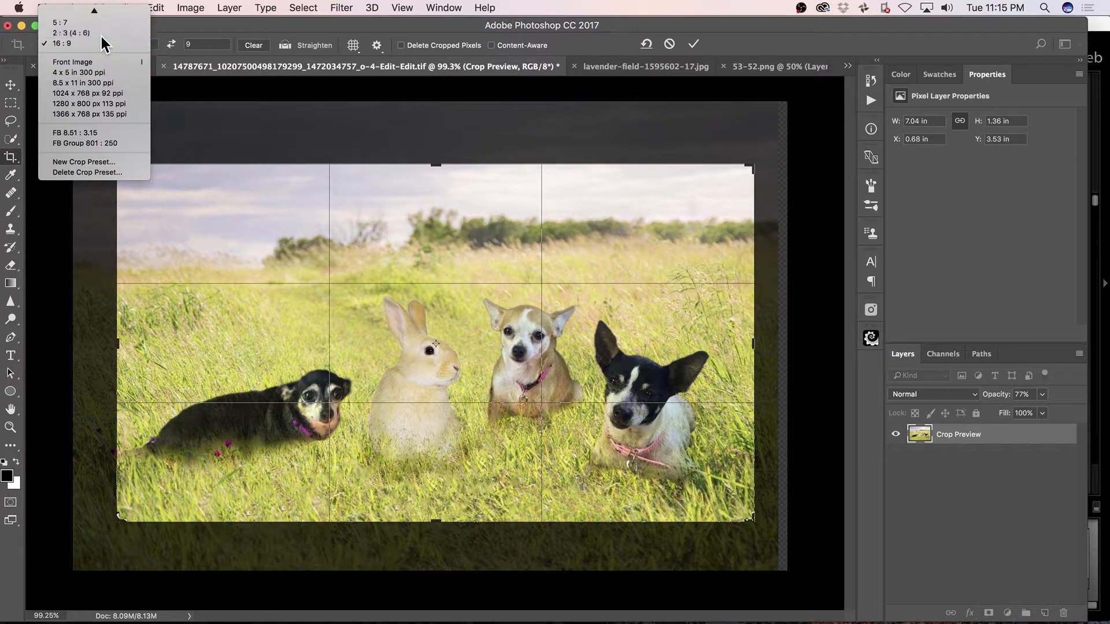
{"action": "left_click", "coordinate": [91, 36]}
{"action": "left_click", "coordinate": [171, 44]}
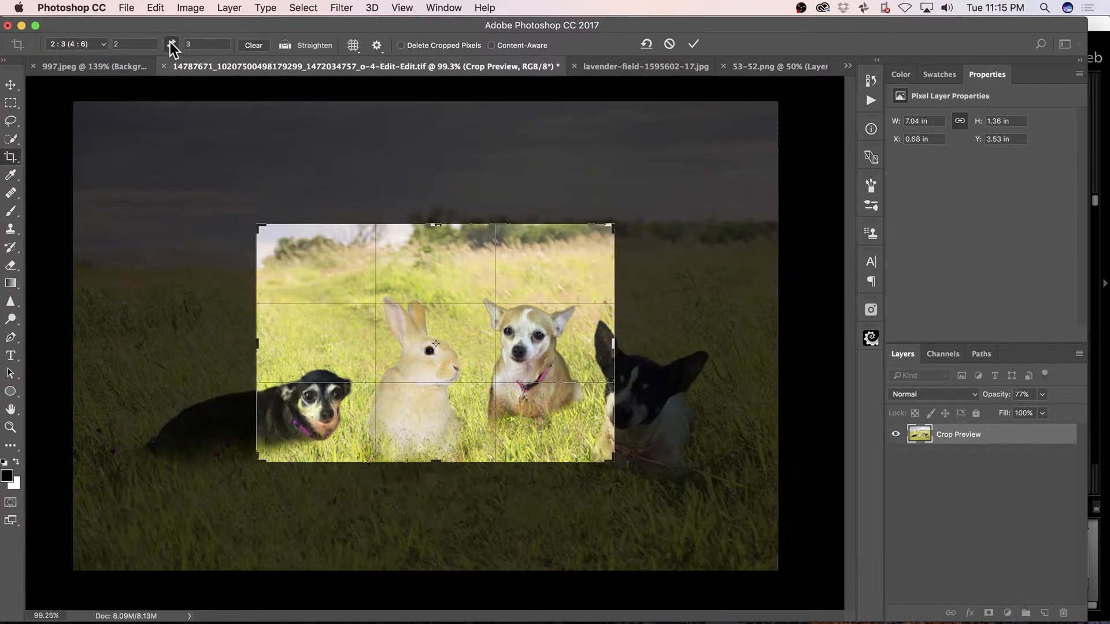
{"action": "left_click_drag", "start_coordinate": [436, 224], "coordinate": [438, 149]}
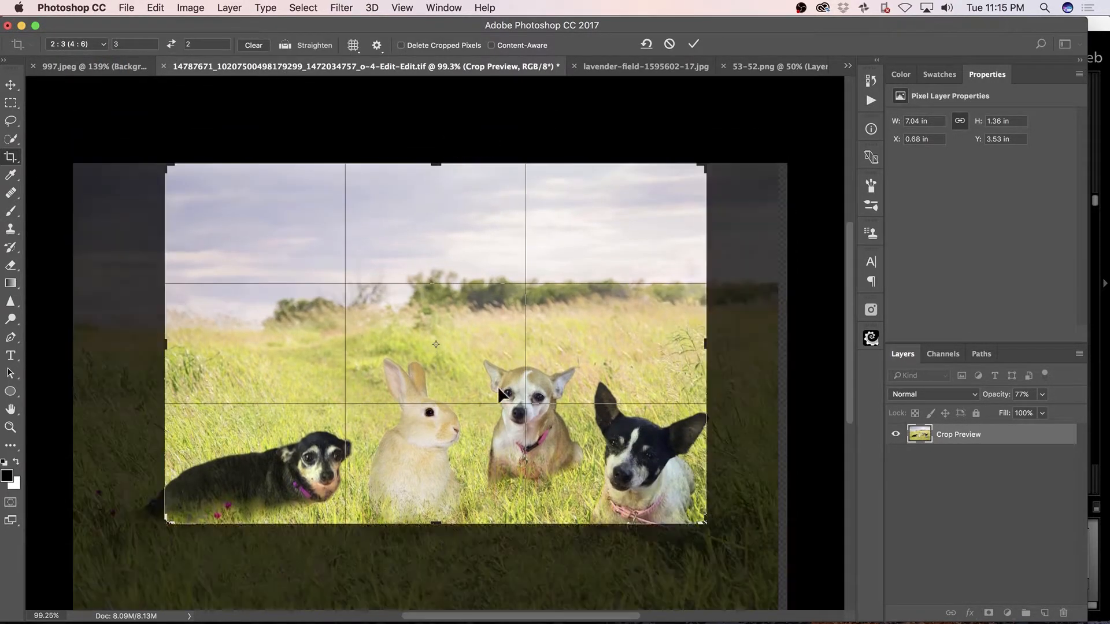
{"action": "left_click_drag", "start_coordinate": [423, 529], "coordinate": [440, 561]}
{"action": "mouse_move", "coordinate": [488, 505]}
{"action": "left_mouse_down"}
{"action": "mouse_move", "coordinate": [505, 476]}
{"action": "mouse_move", "coordinate": [494, 502]}
{"action": "left_mouse_up"}
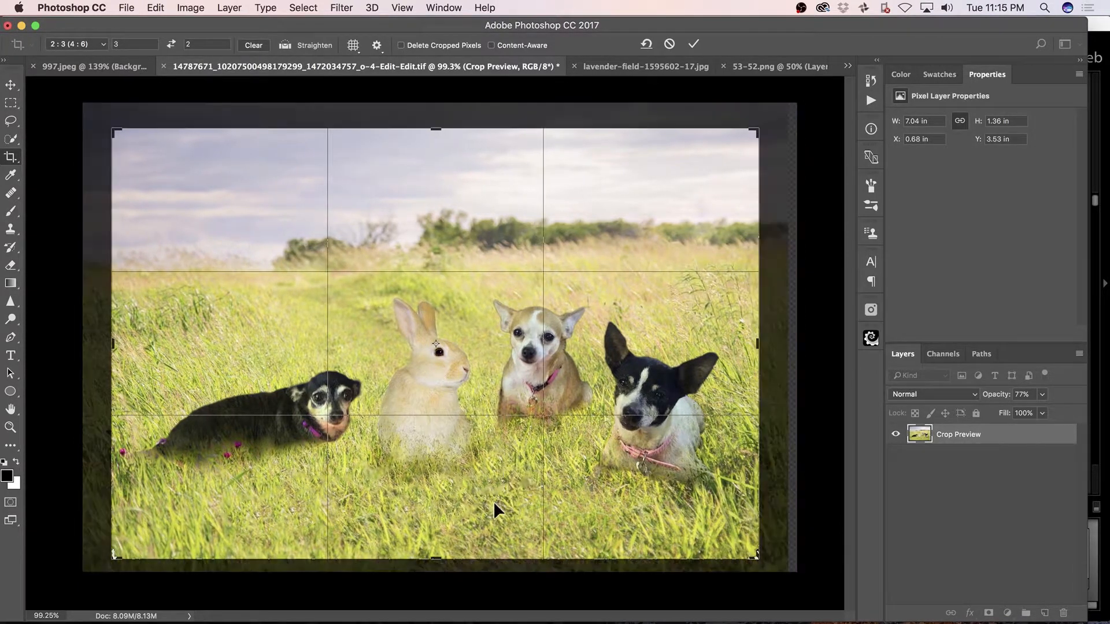
{"action": "left_click_drag", "start_coordinate": [143, 561], "coordinate": [143, 558]}
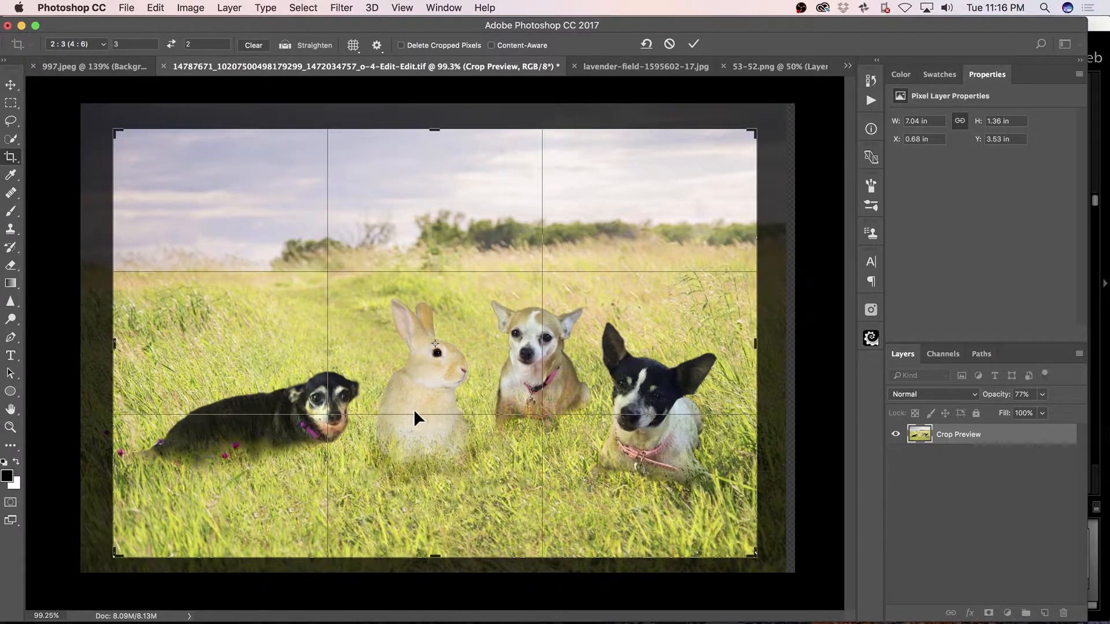
{"action": "key", "text": "Return"}
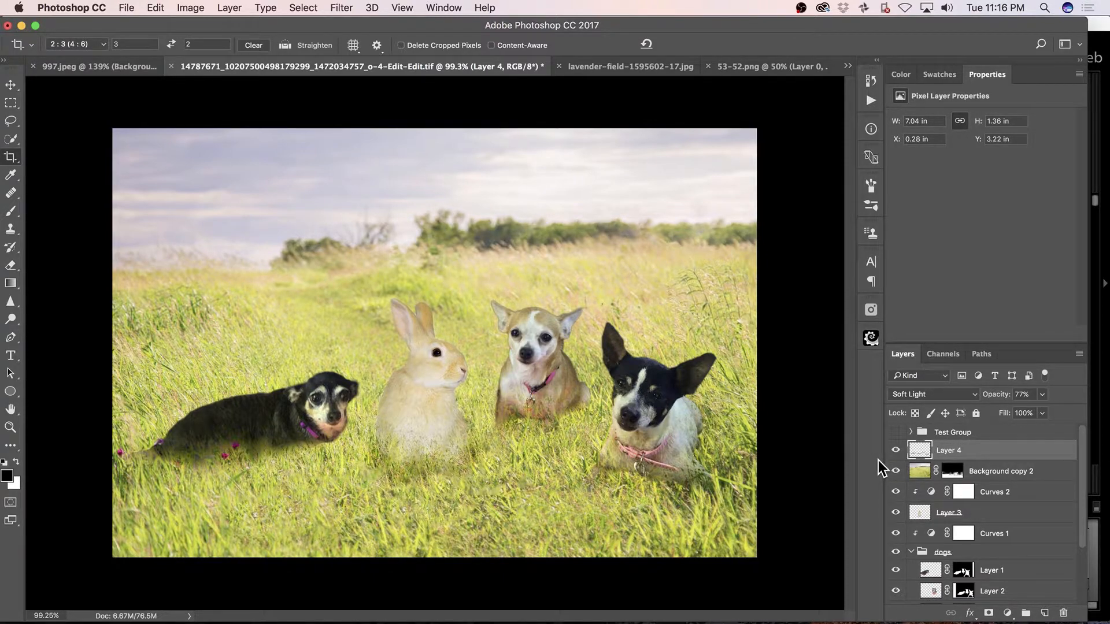
- Stamp all visible layers twice into new merged layers above the shadow layer
{"action": "key", "text": "alt+shift+super+e"}
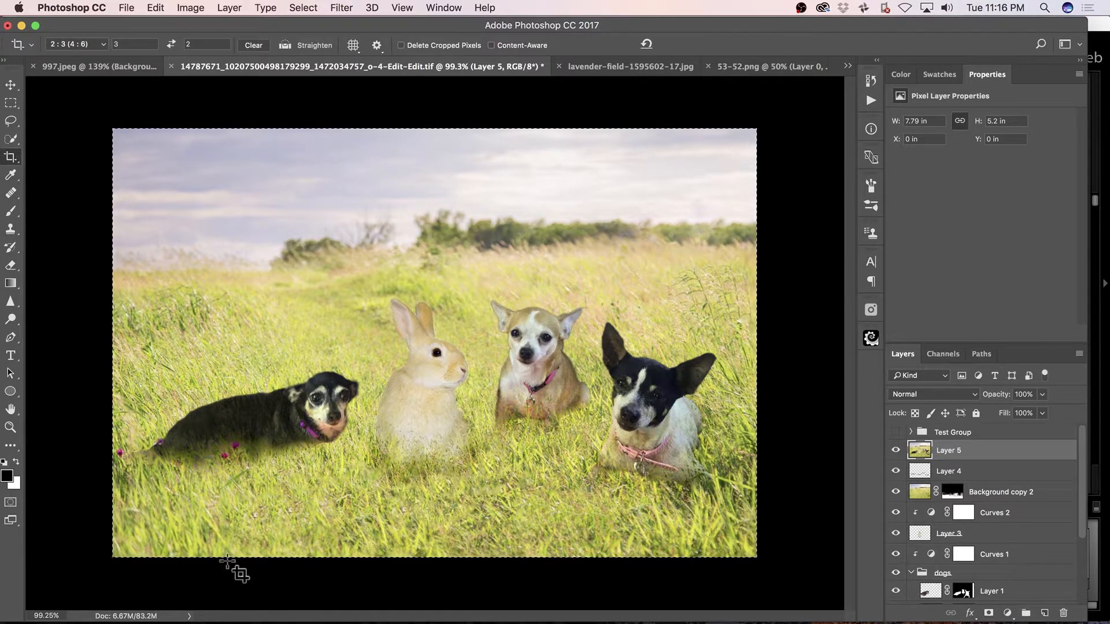
{"action": "key", "text": "super+alt+shift+e"}
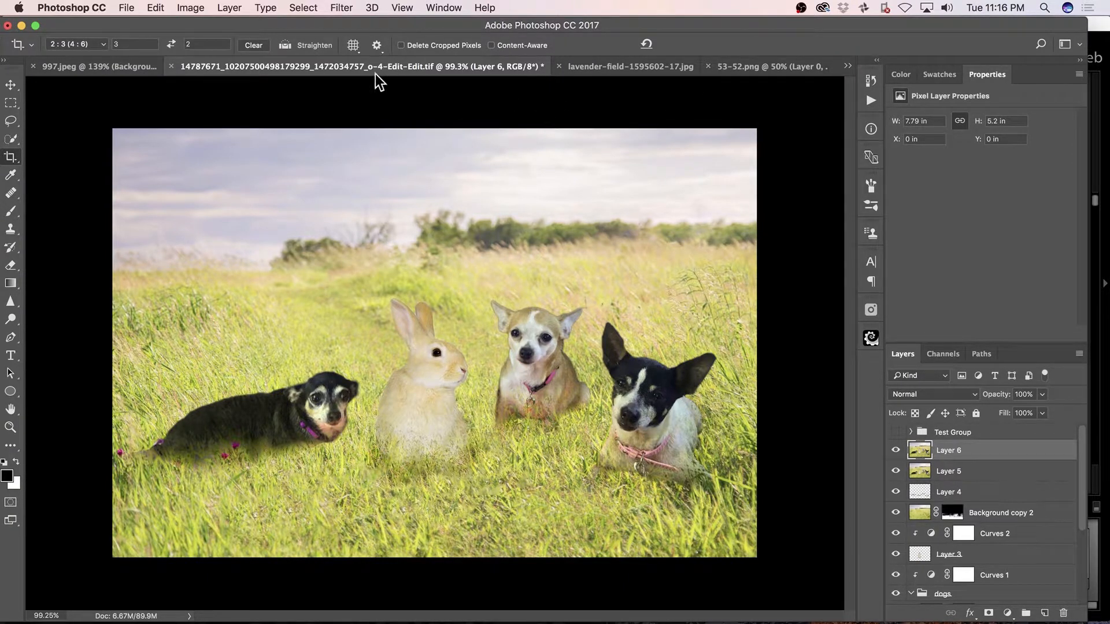
- Start the Camera Raw Filter on Layer 6 and adjust the white balance to temperature +5 and tint +23
{"action": "left_click", "coordinate": [341, 8]}
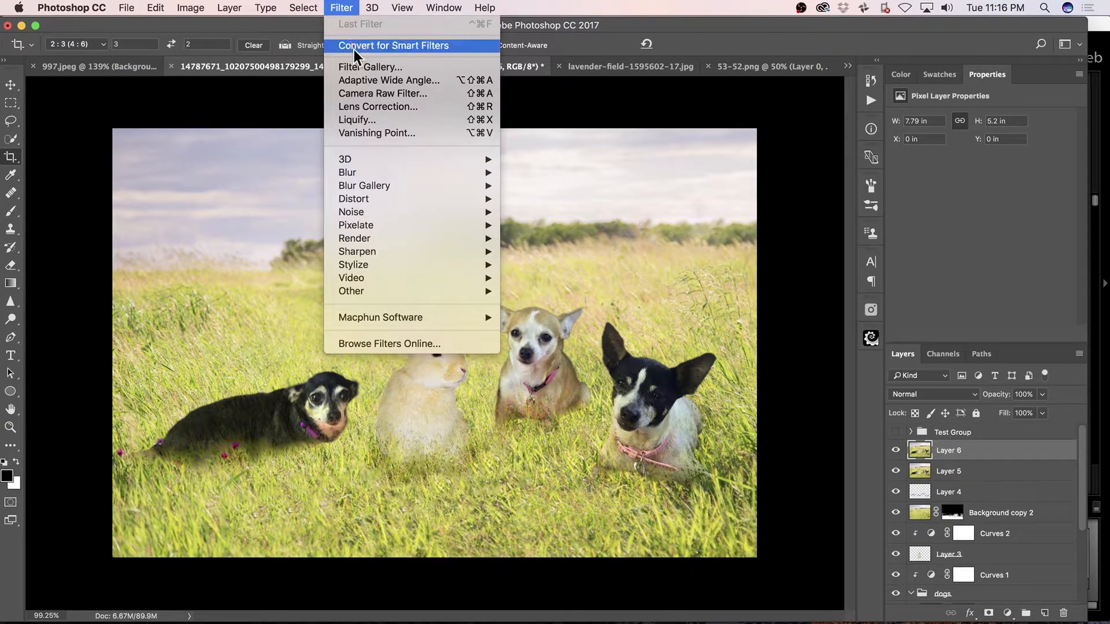
{"action": "left_click", "coordinate": [391, 96]}
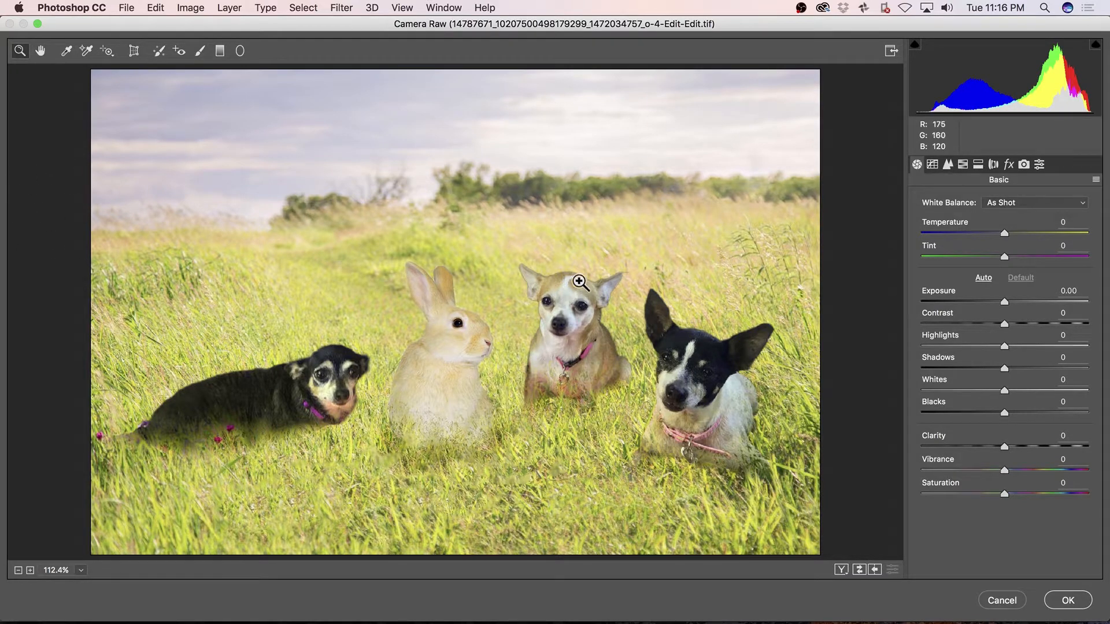
{"action": "left_click", "coordinate": [1020, 209]}
{"action": "left_click", "coordinate": [1022, 215]}
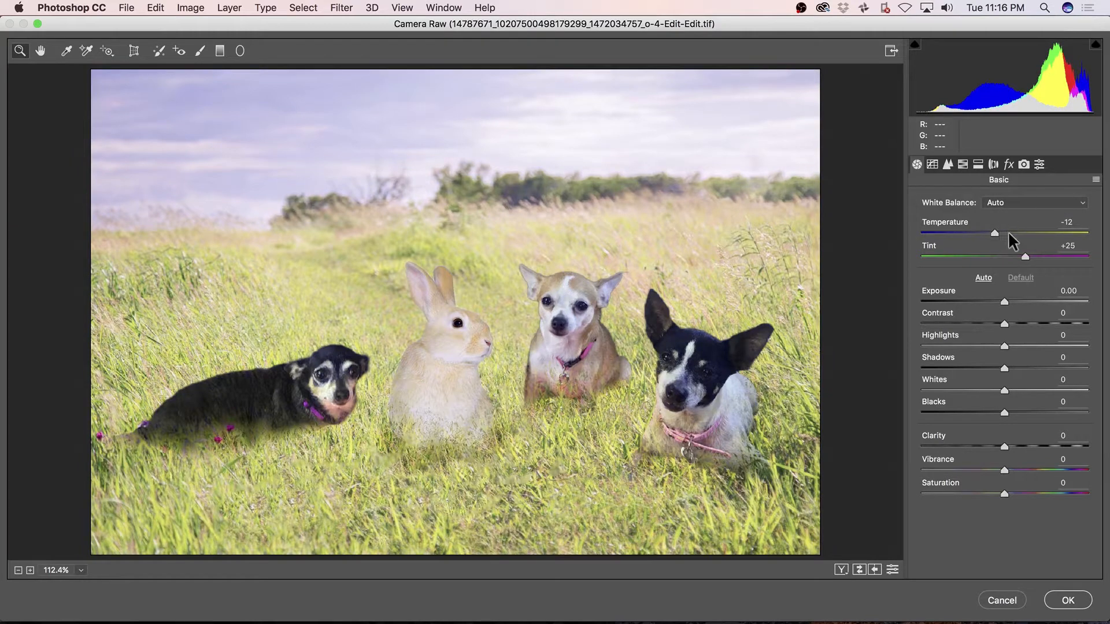
{"action": "double_click", "coordinate": [996, 233]}
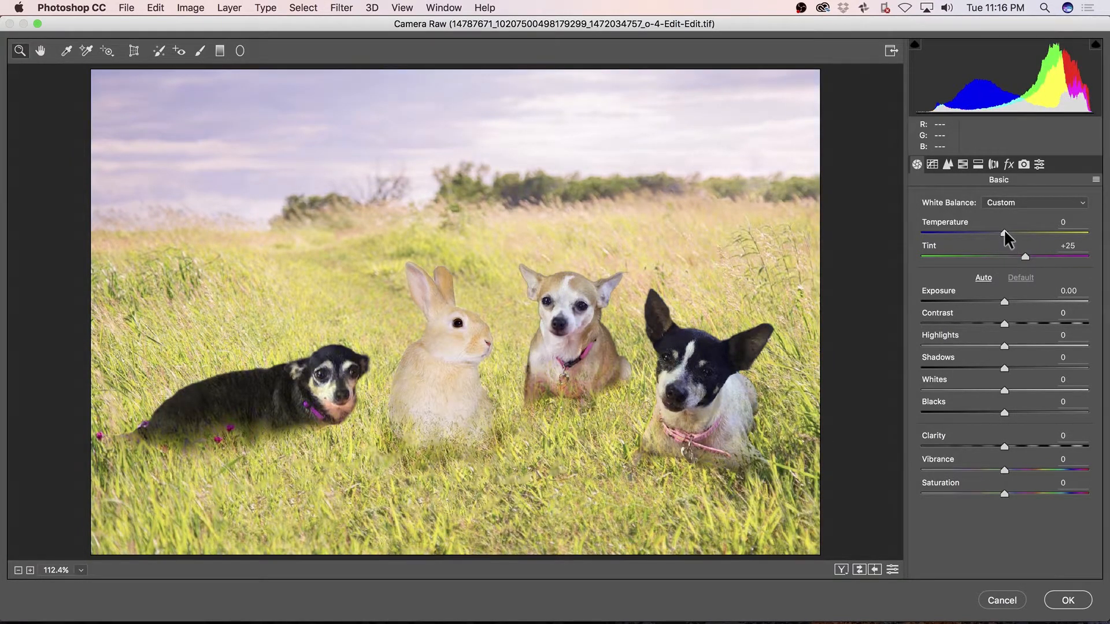
{"action": "left_click_drag", "start_coordinate": [1026, 254], "coordinate": [1008, 234]}
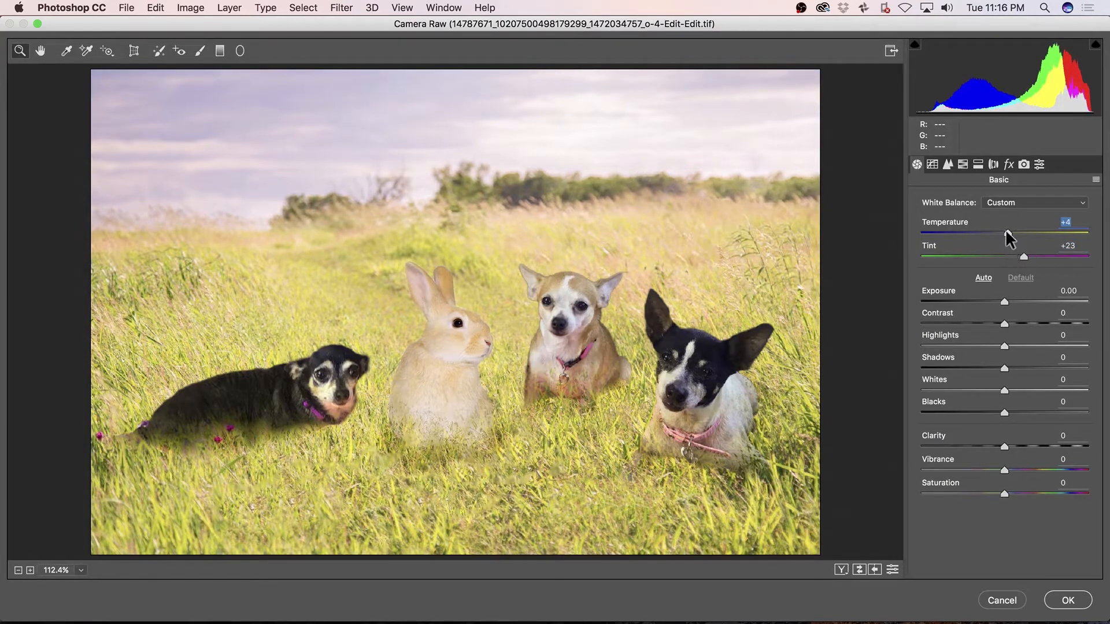
- Apply the automatic tone adjustment, then set highlights to -32 and vibrance to +13
{"action": "left_click", "coordinate": [984, 278]}
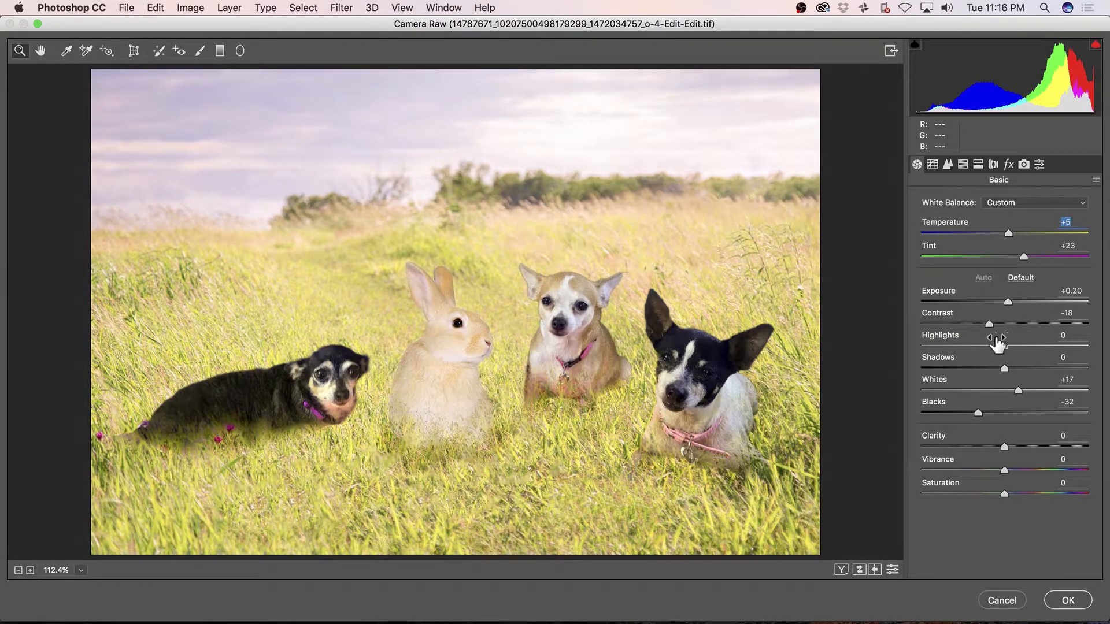
{"action": "left_click_drag", "start_coordinate": [1005, 350], "coordinate": [977, 349]}
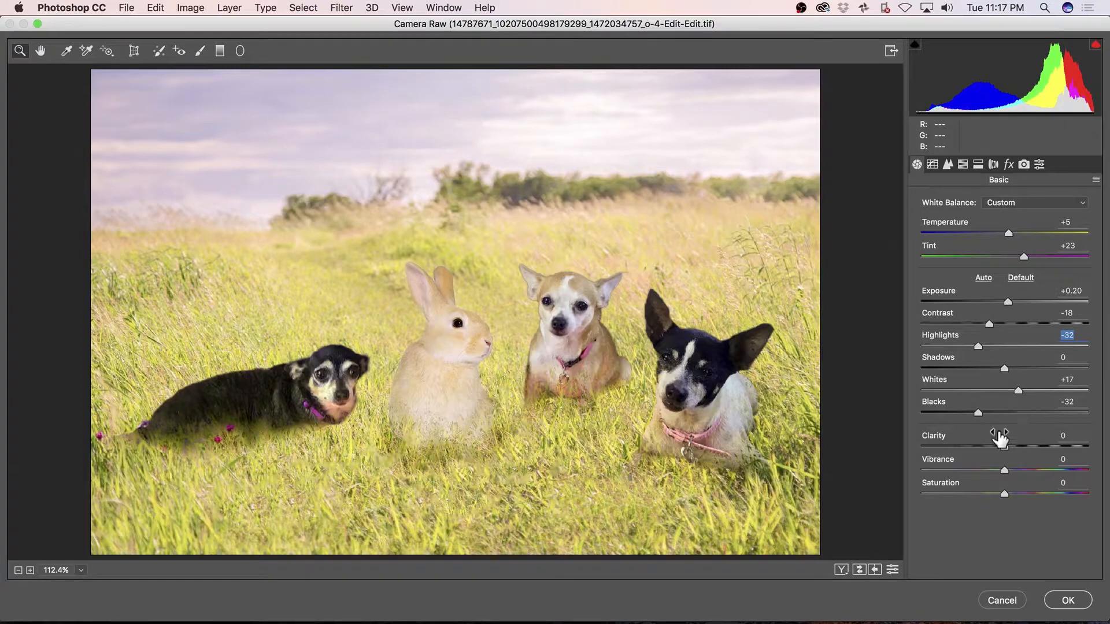
{"action": "left_click", "coordinate": [1015, 466]}
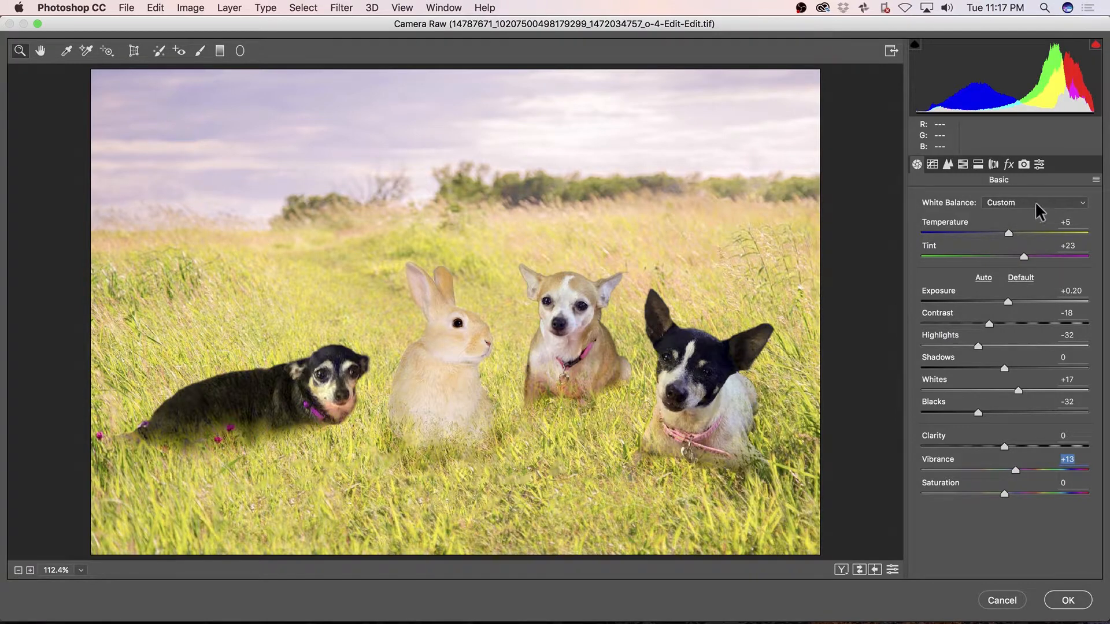
- Set Dehaze to +12 and add a post-crop vignette with amount -36, midpoint 31 and feather 58
{"action": "left_click", "coordinate": [1009, 166]}
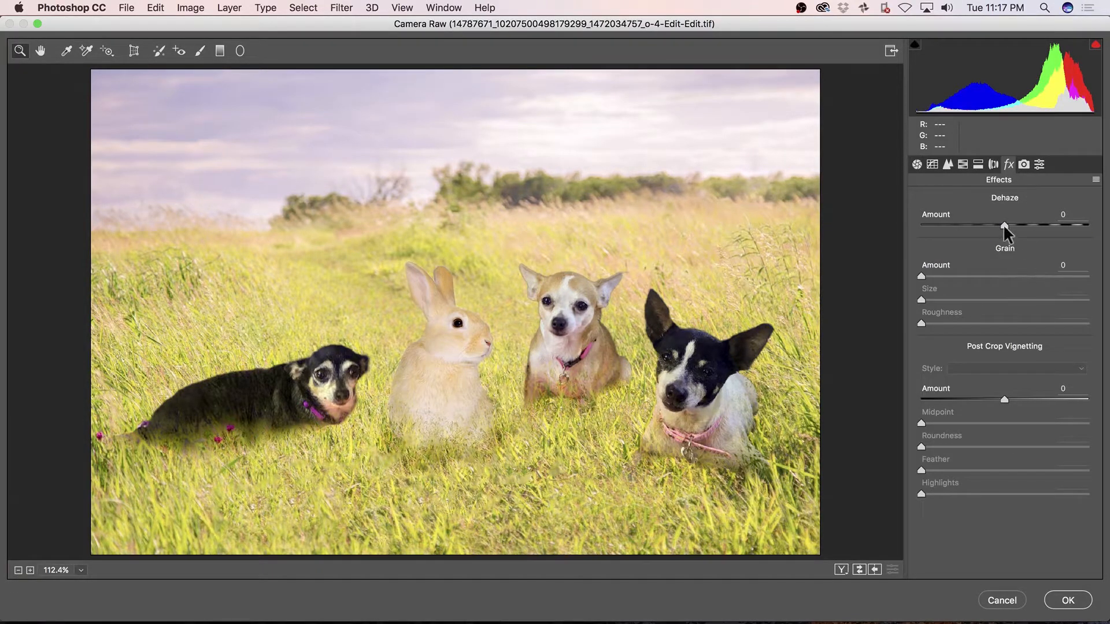
{"action": "left_click_drag", "start_coordinate": [1003, 223], "coordinate": [1015, 226]}
{"action": "left_click_drag", "start_coordinate": [1004, 399], "coordinate": [993, 398]}
{"action": "mouse_move", "coordinate": [985, 410]}
{"action": "left_mouse_down"}
{"action": "mouse_move", "coordinate": [990, 426]}
{"action": "mouse_move", "coordinate": [973, 429]}
{"action": "left_mouse_up"}
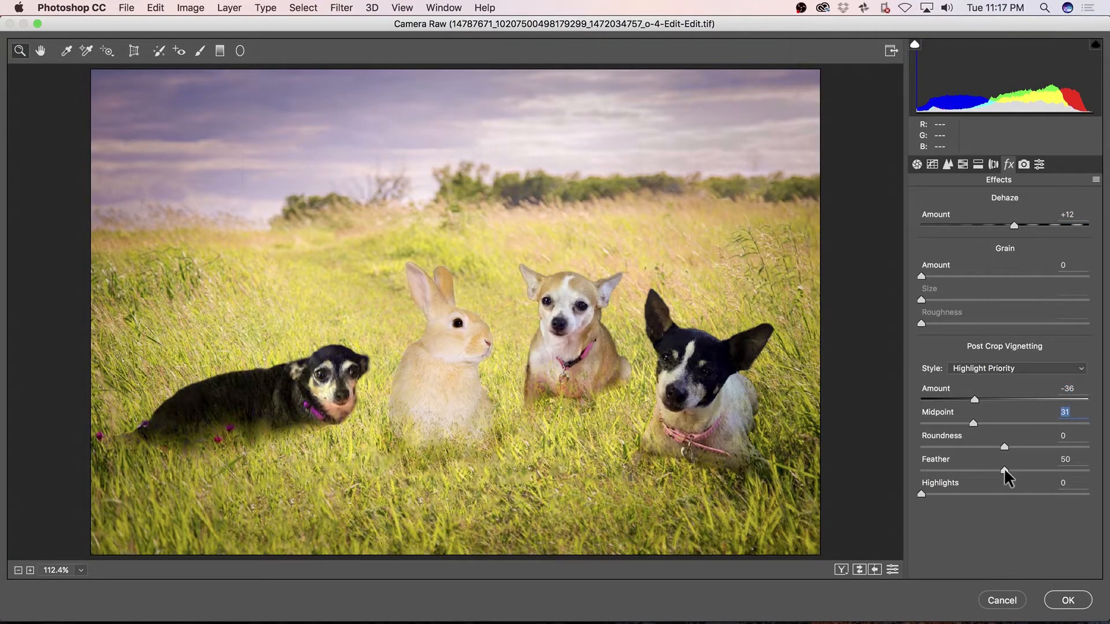
{"action": "left_click_drag", "start_coordinate": [1005, 471], "coordinate": [1019, 471]}
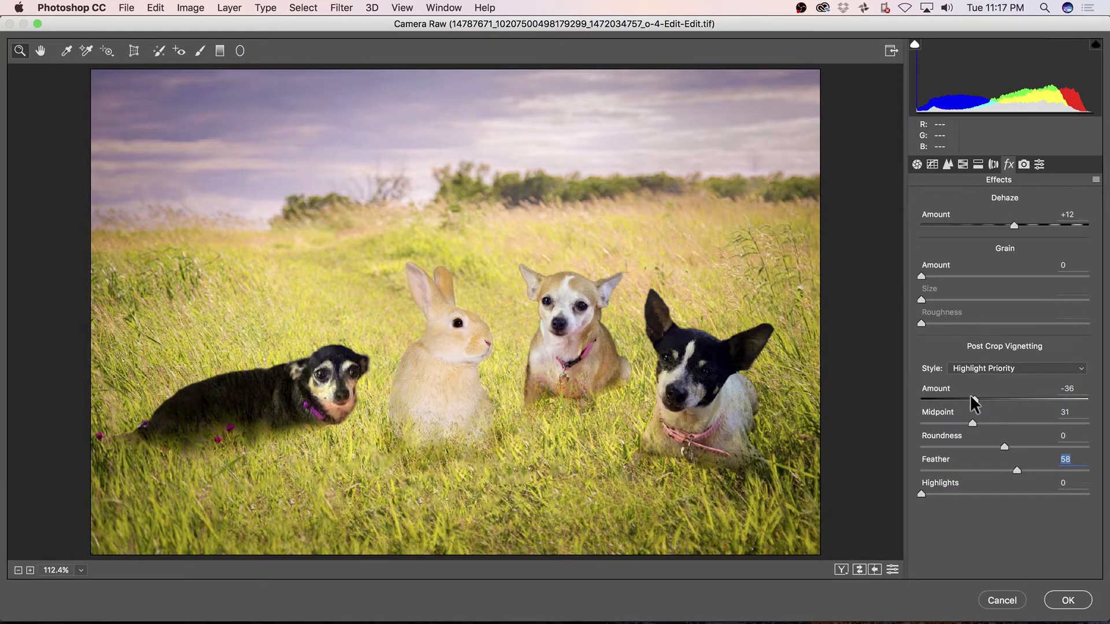
- Refine the vignette to amount -34, midpoint 28, roundness -57 and feather 60, and apply the filter
{"action": "left_click_drag", "start_coordinate": [975, 399], "coordinate": [979, 399]}
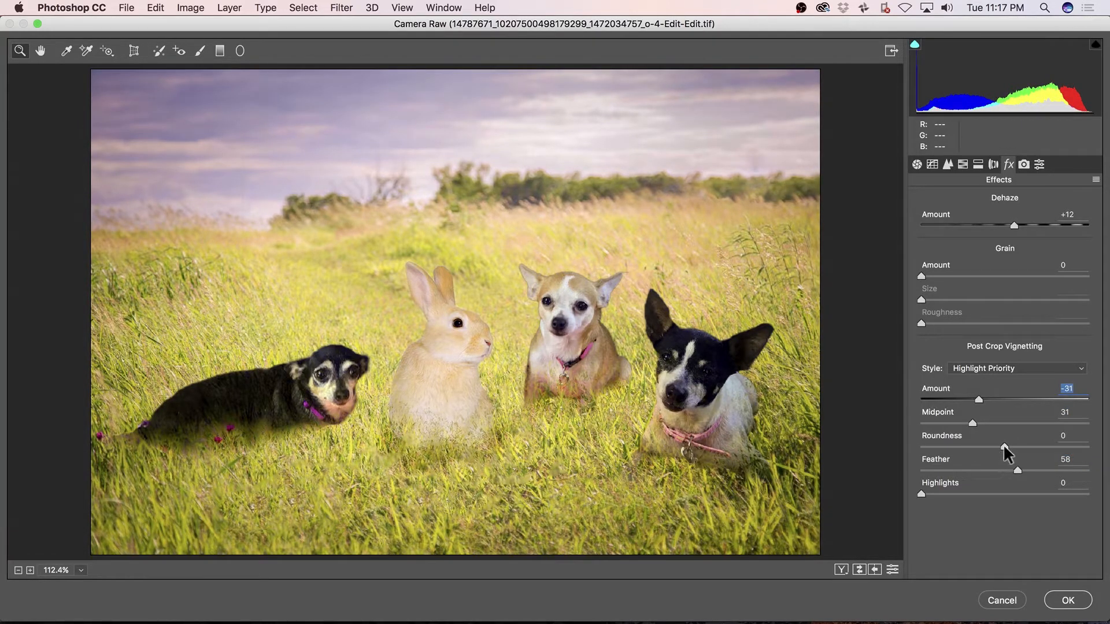
{"action": "mouse_move", "coordinate": [1004, 448]}
{"action": "left_mouse_down"}
{"action": "mouse_move", "coordinate": [958, 448]}
{"action": "mouse_move", "coordinate": [989, 456]}
{"action": "left_mouse_up"}
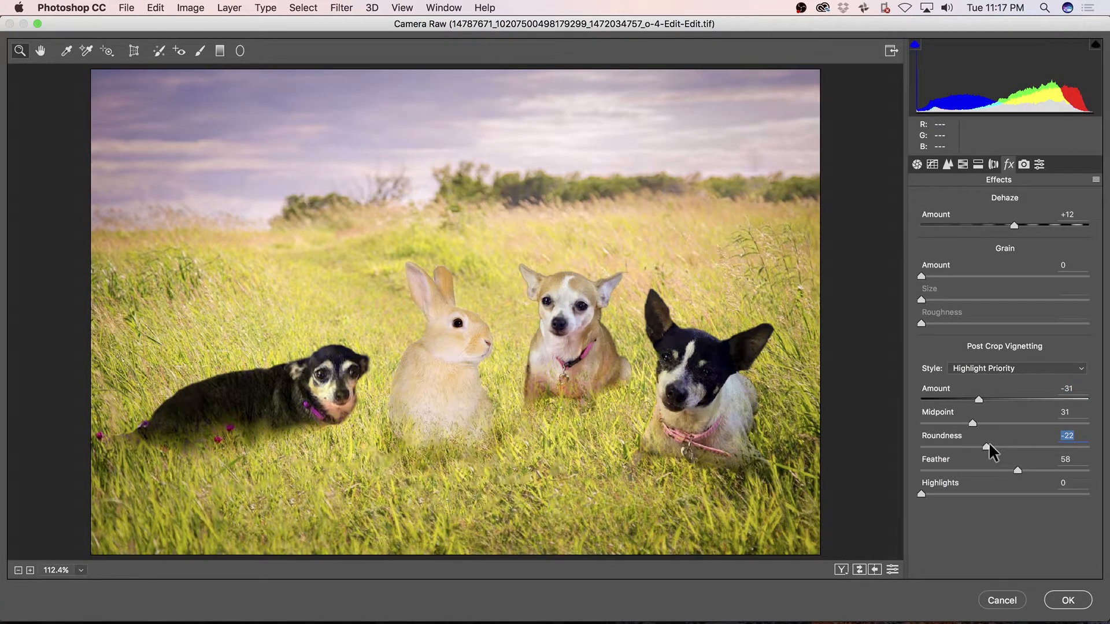
{"action": "left_click_drag", "start_coordinate": [986, 444], "coordinate": [962, 444]}
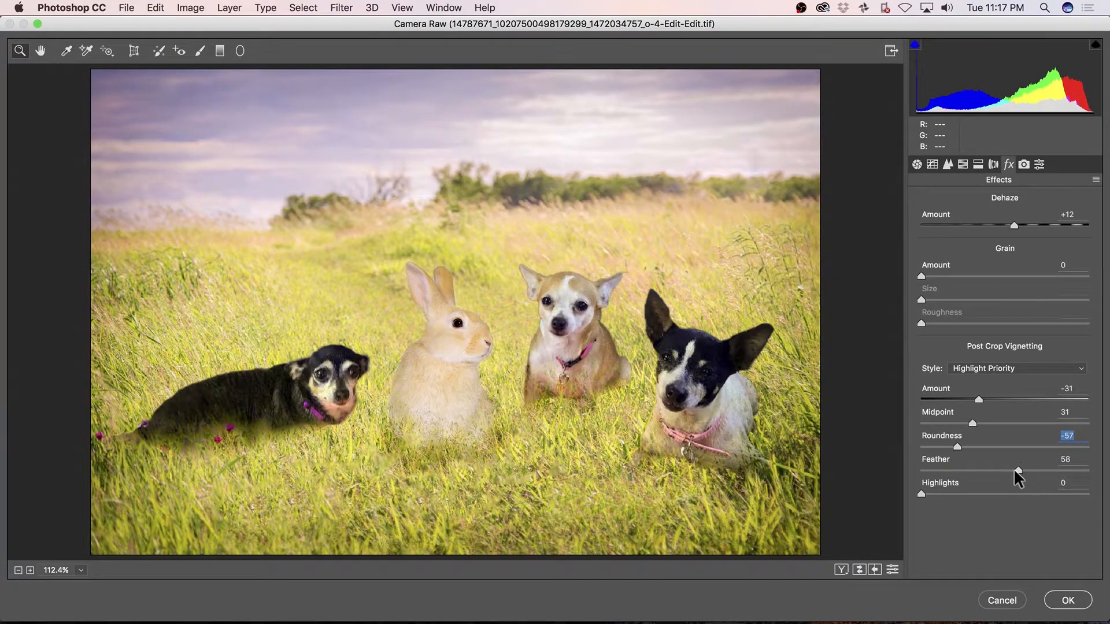
{"action": "left_click_drag", "start_coordinate": [1018, 470], "coordinate": [1021, 470]}
{"action": "left_click_drag", "start_coordinate": [974, 424], "coordinate": [977, 396]}
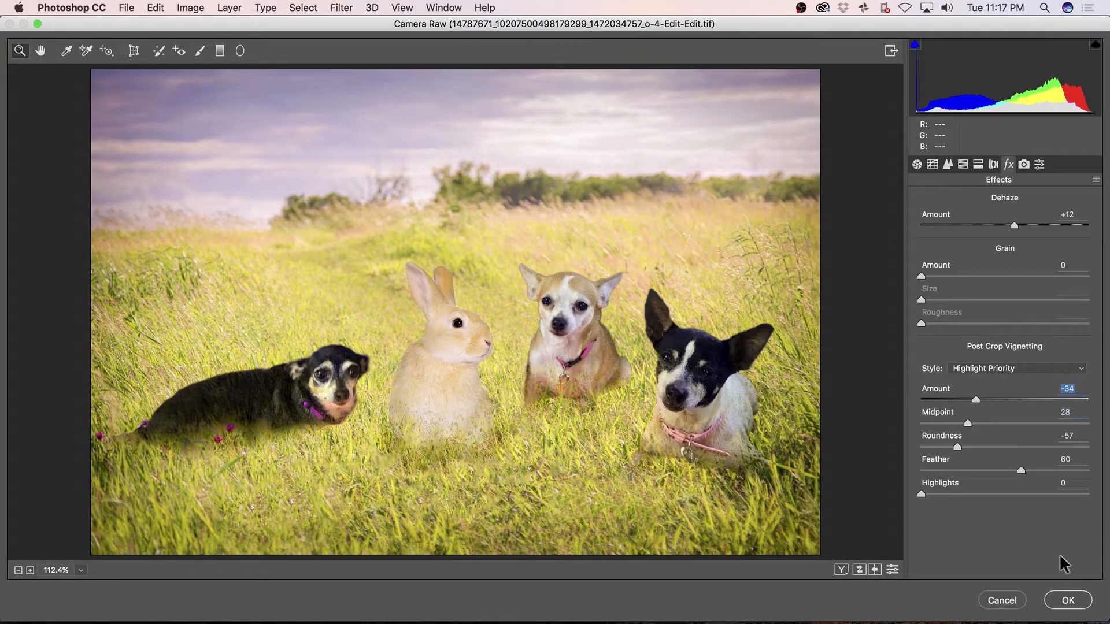
{"action": "left_click", "coordinate": [1078, 606]}
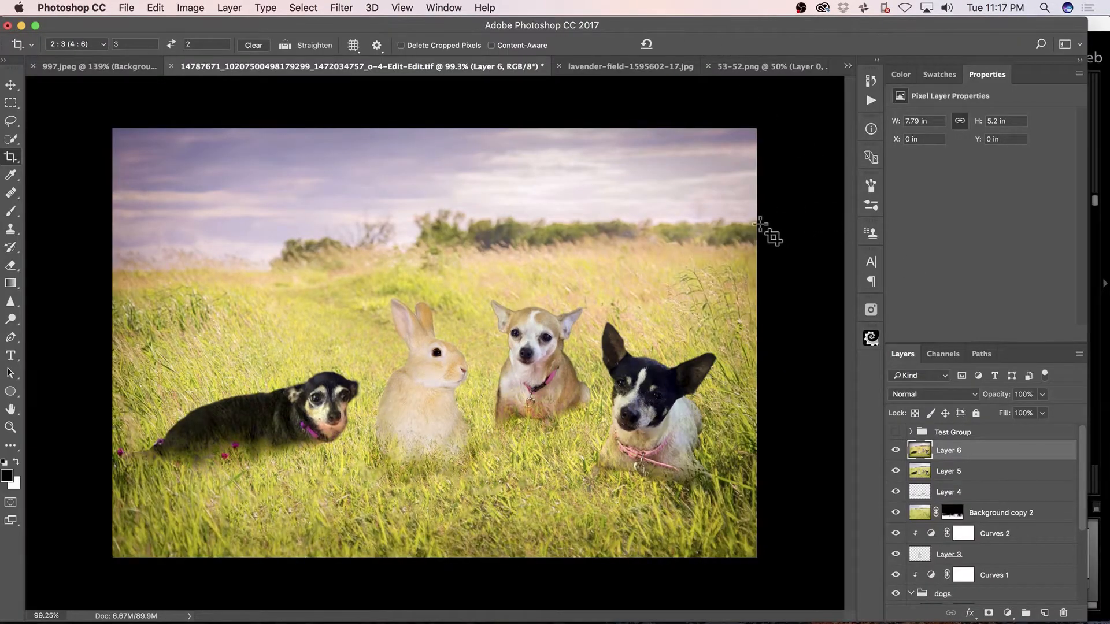